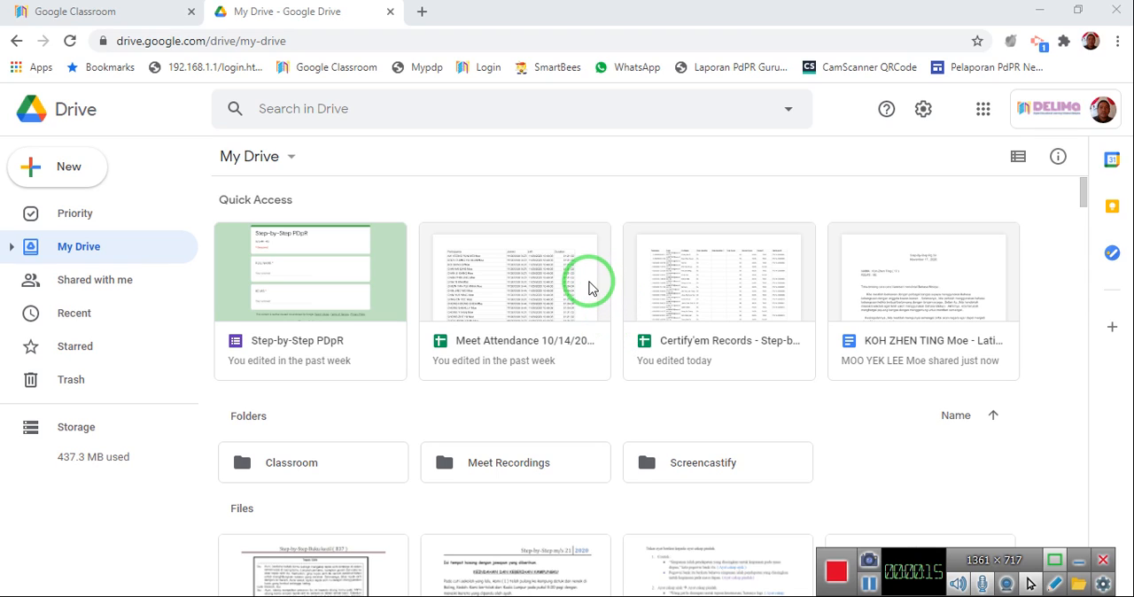
Create a new blank Google Form in My Drive.
left_click(73, 183)
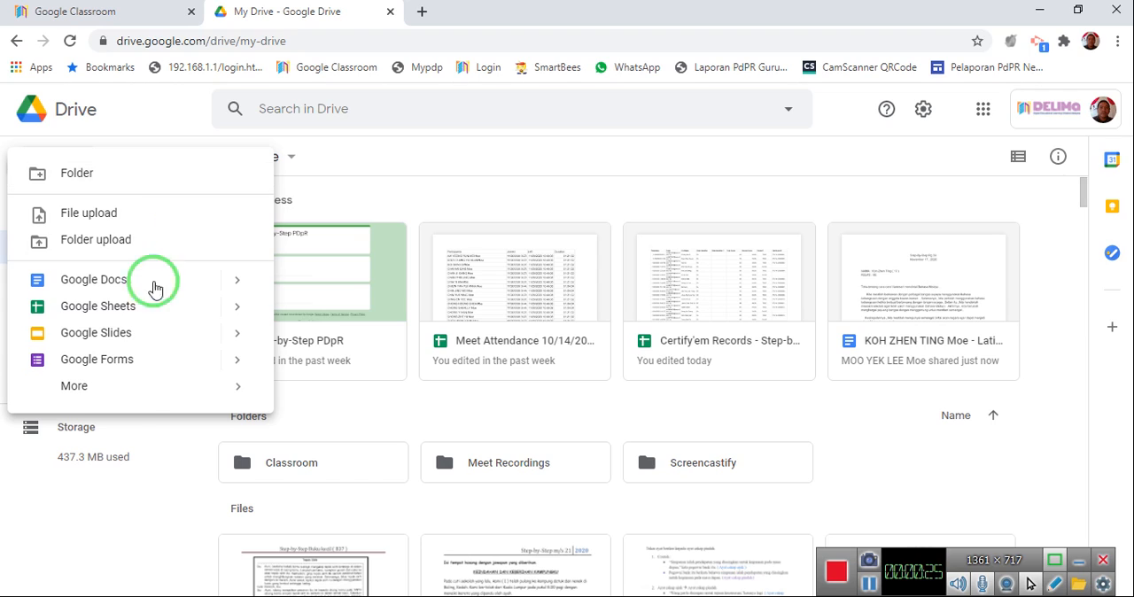
mouse_move(239, 361)
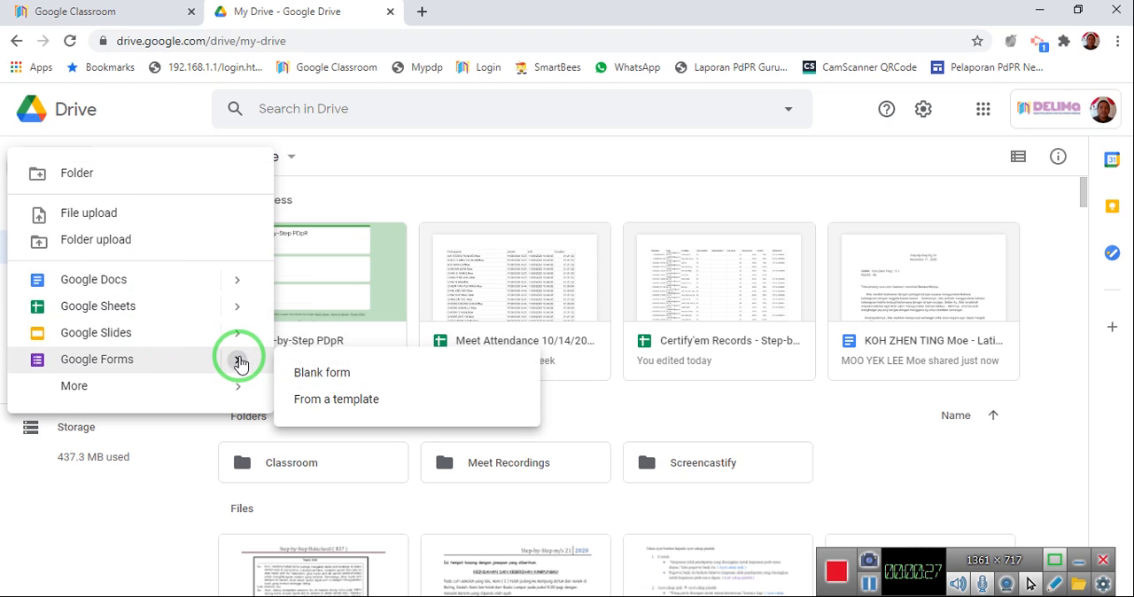
left_click(319, 375)
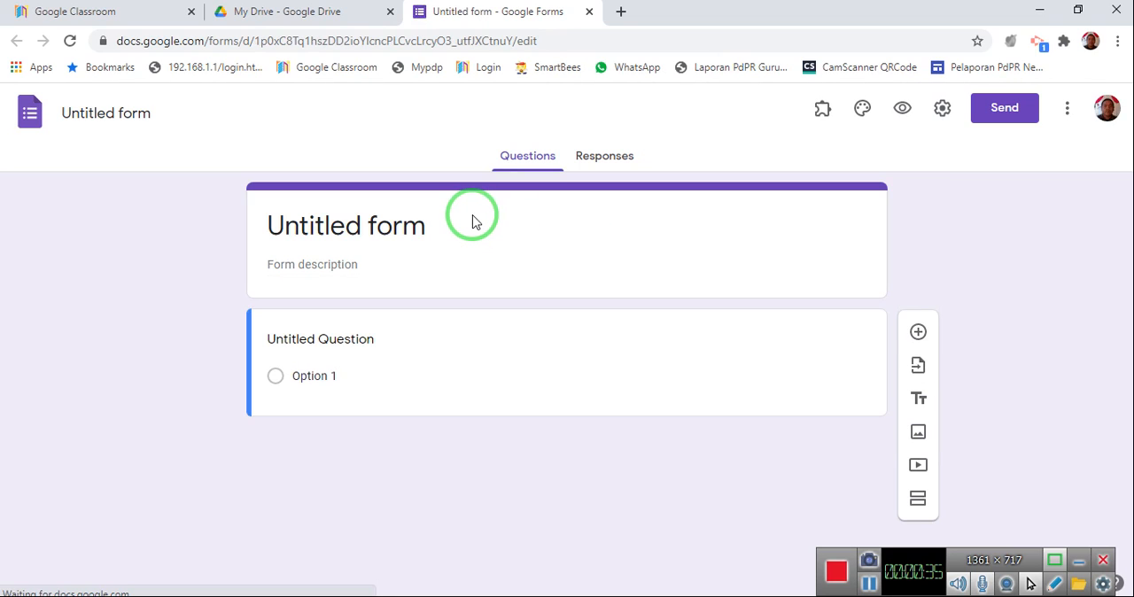
Title the form "KATA ADJEKTIF", leaving the form description empty.
left_click(465, 224)
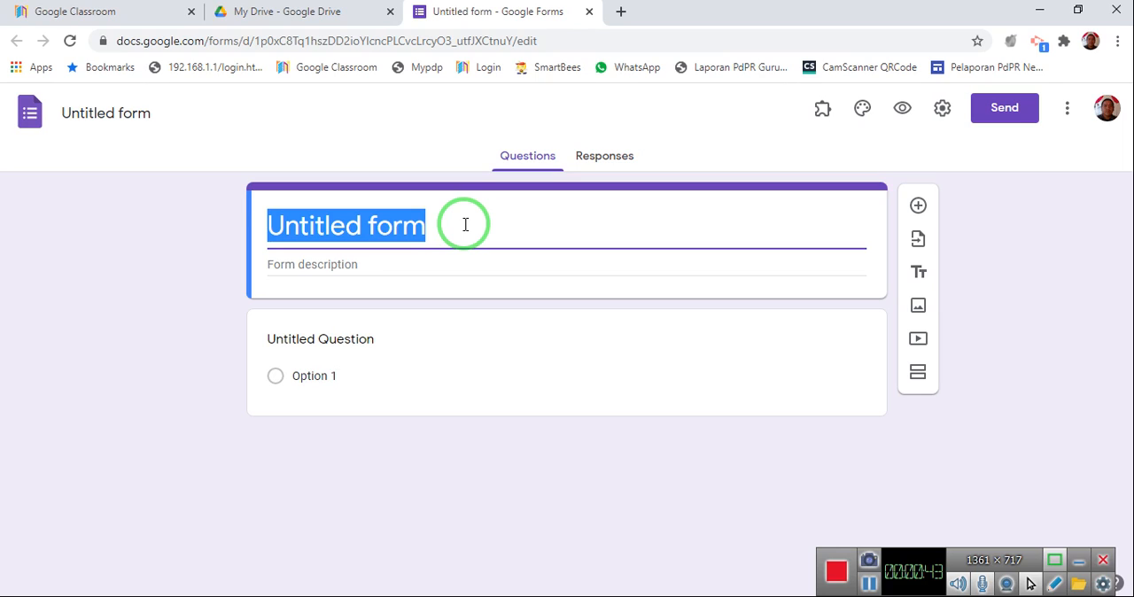
type("A")
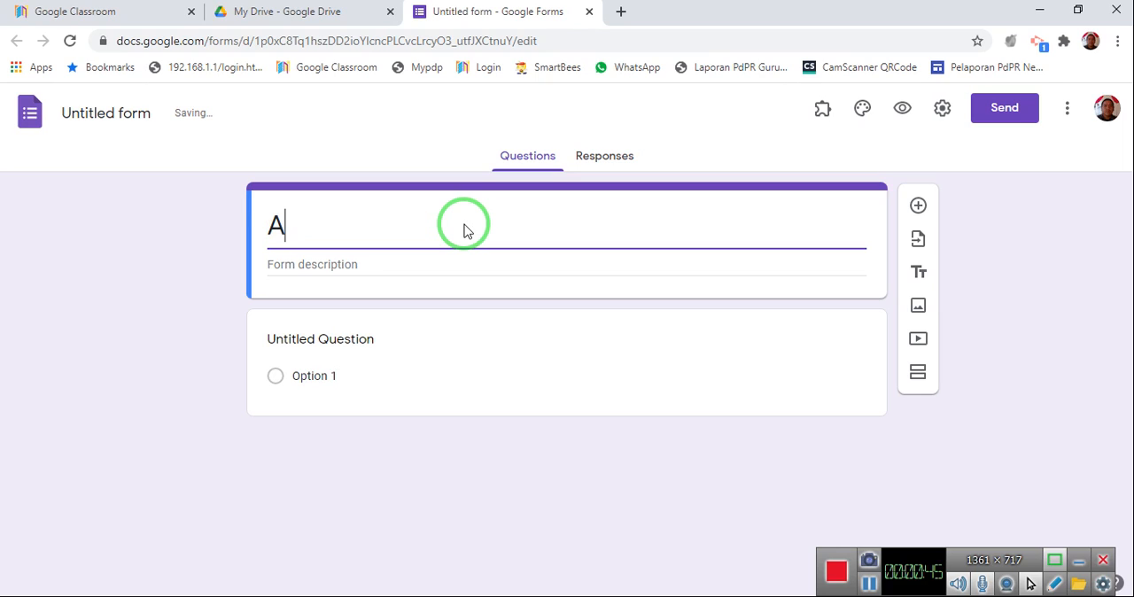
key("BackSpace")
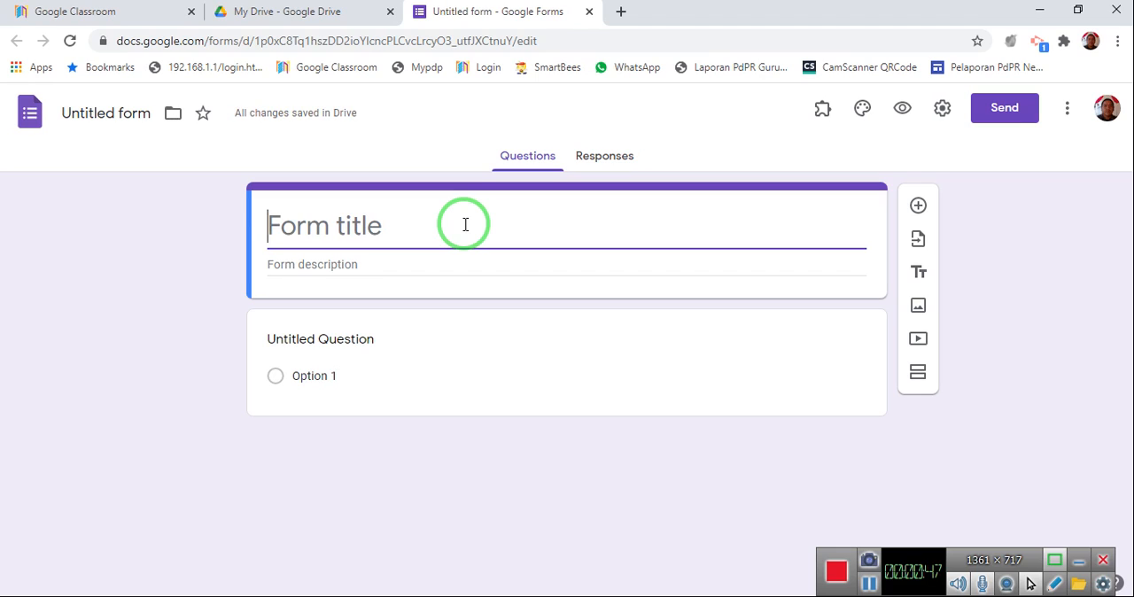
type("KATA ADJEKTIF")
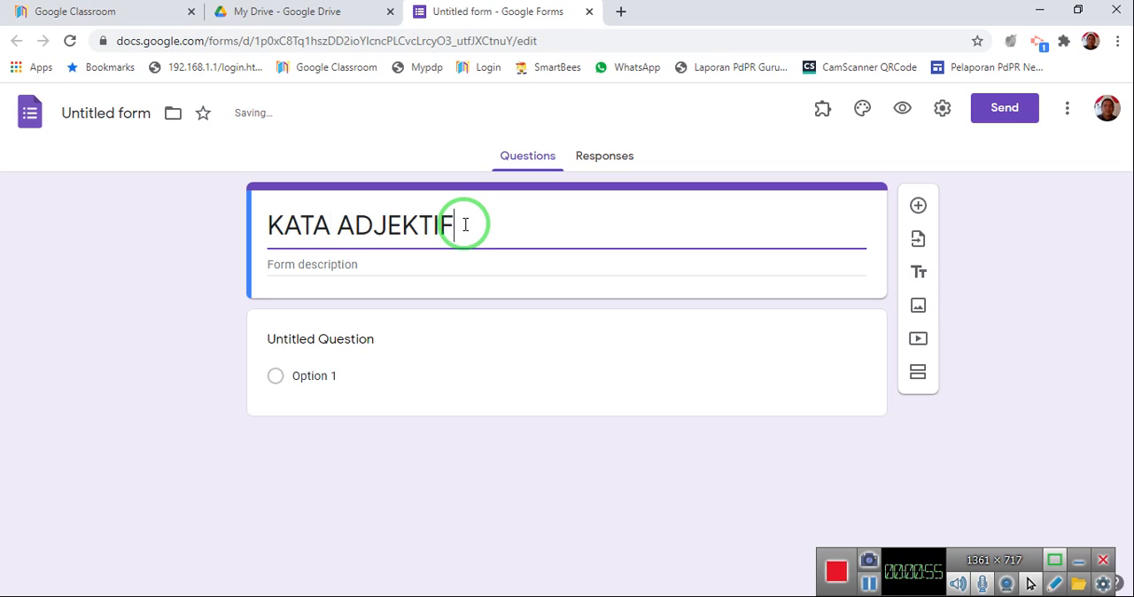
left_click(437, 258)
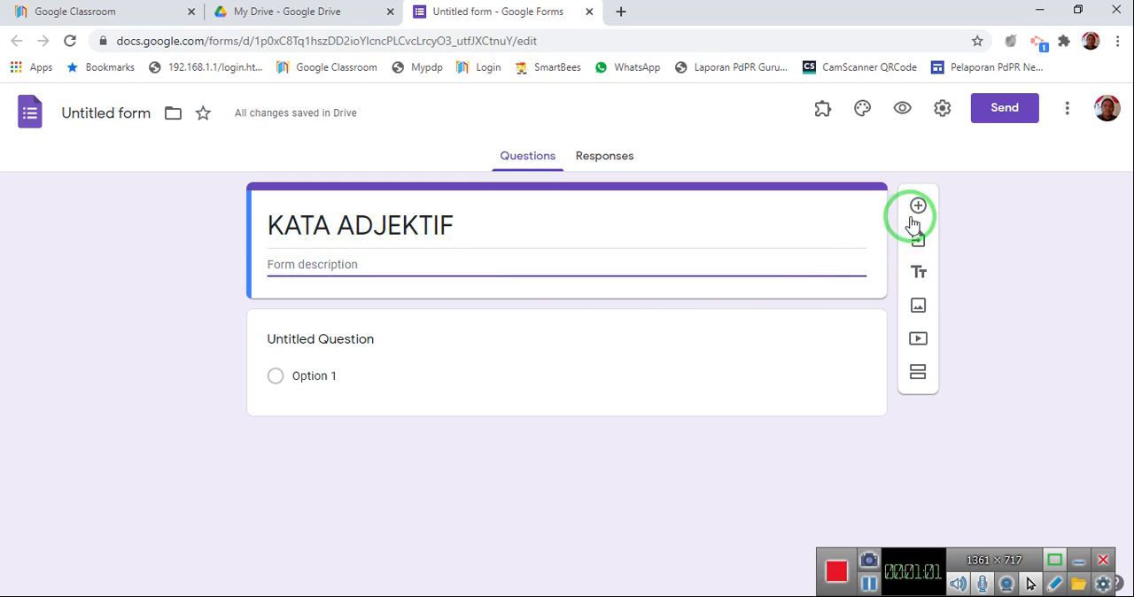
Turn the untitled question into a required short-answer question named "FULL NAME".
left_click(455, 342)
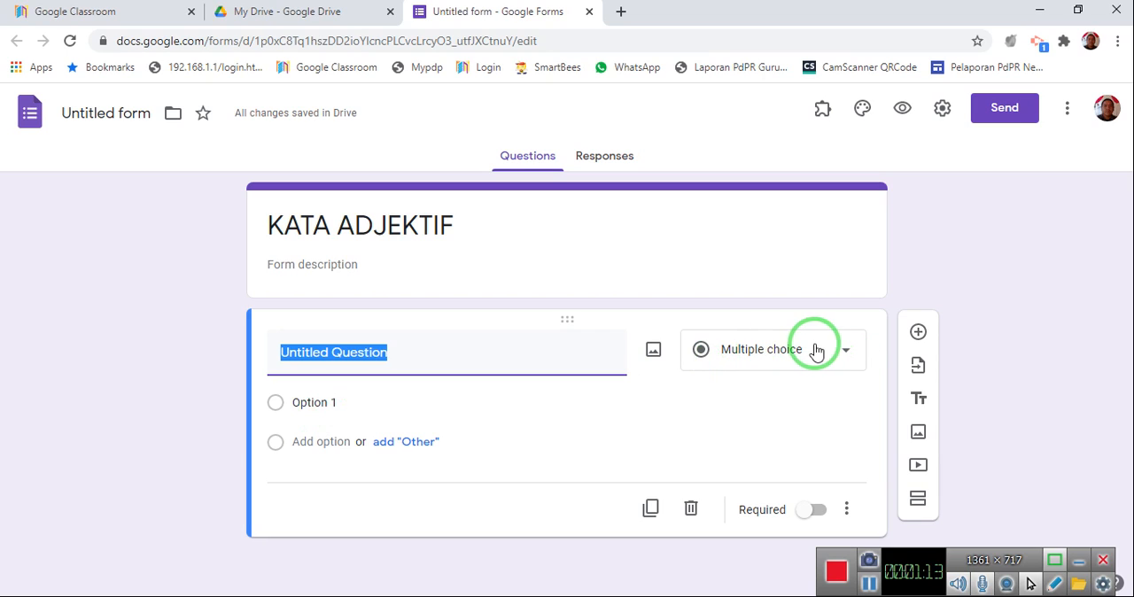
left_click(850, 356)
left_click(791, 136)
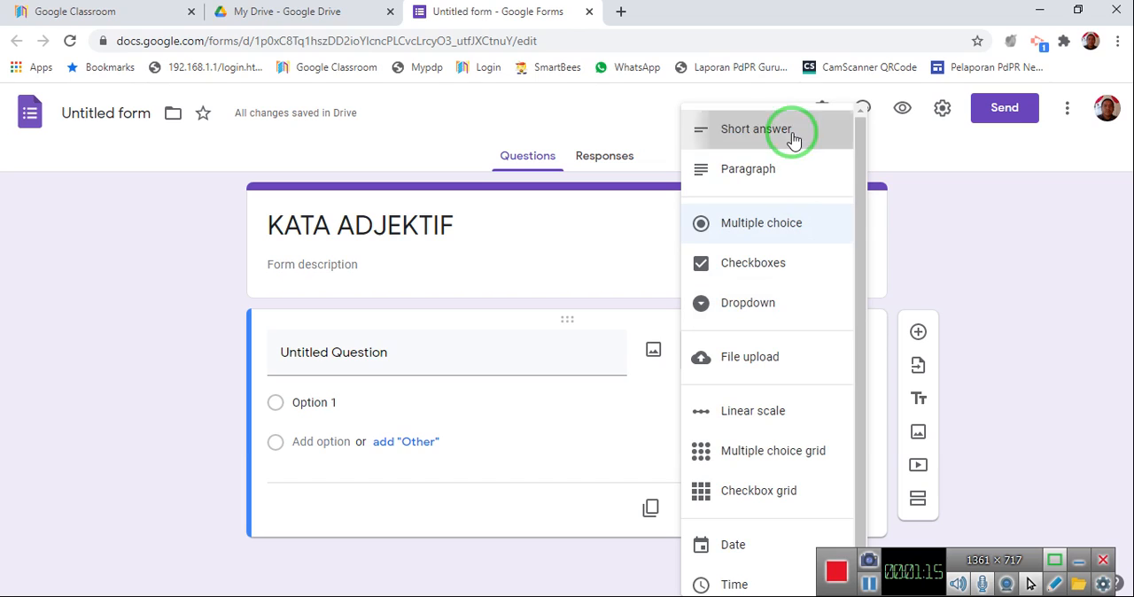
left_click(421, 352)
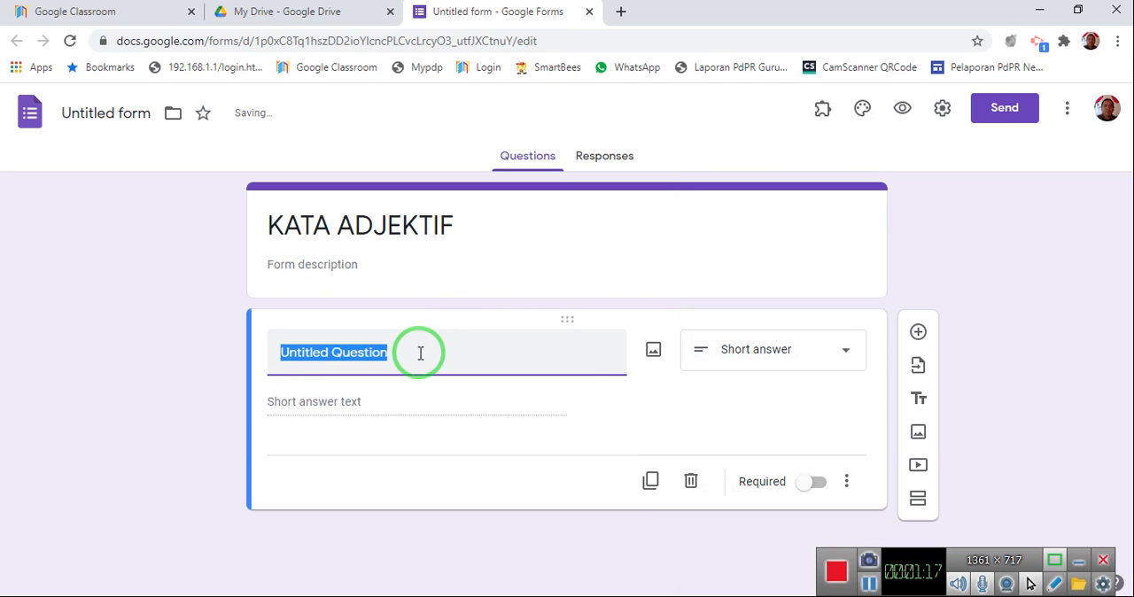
type("FULL NAME")
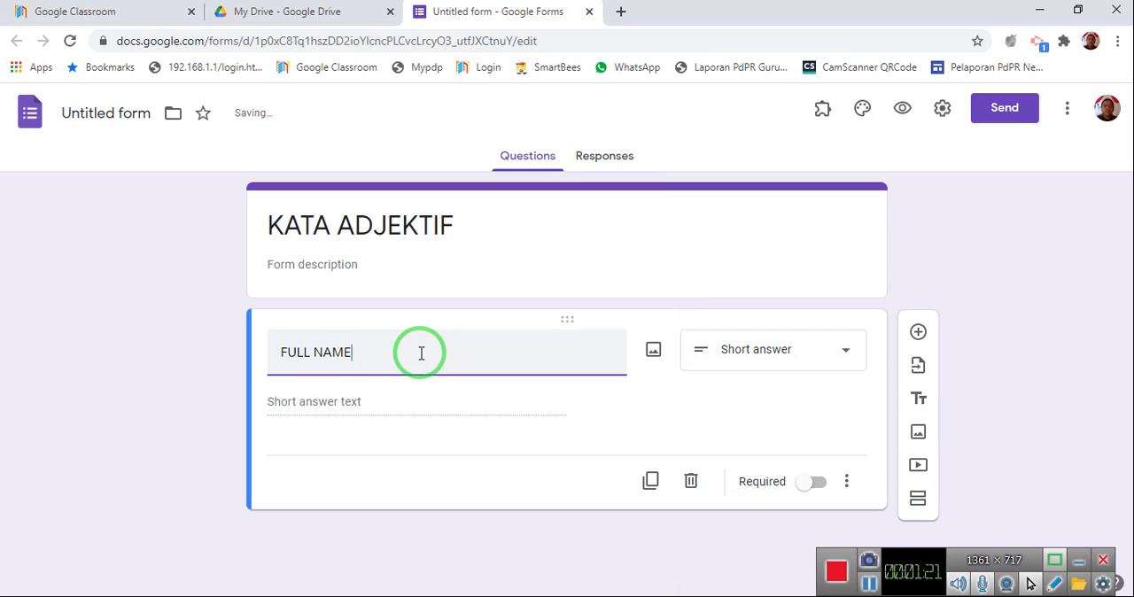
left_click(428, 444)
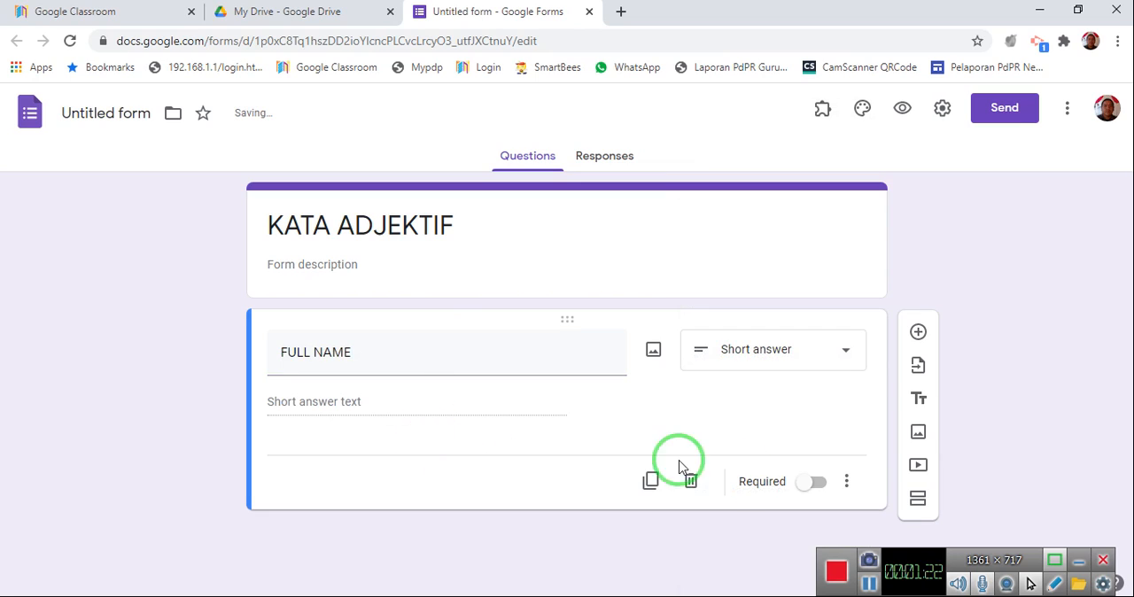
left_click(818, 487)
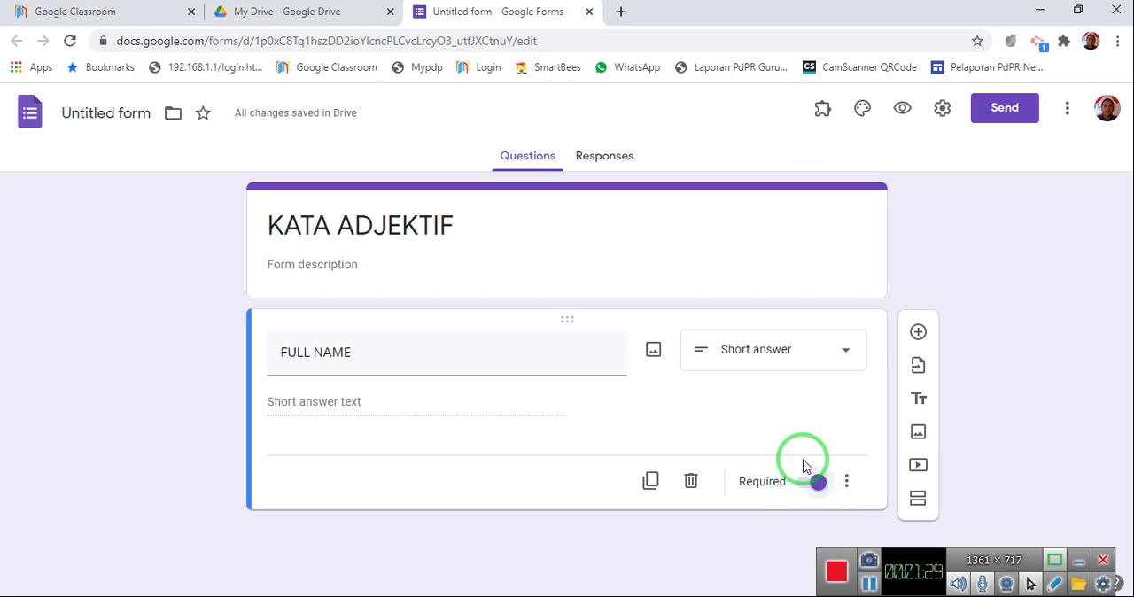
Add a required short-answer question named "KELAS" below the FULL NAME question.
left_click(919, 334)
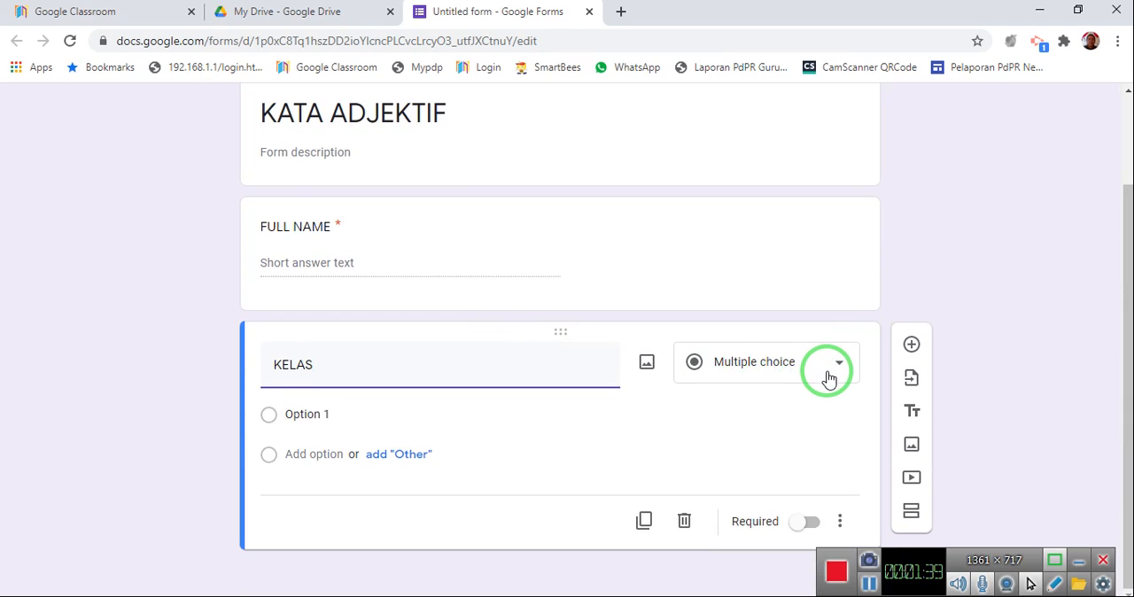
left_click(828, 378)
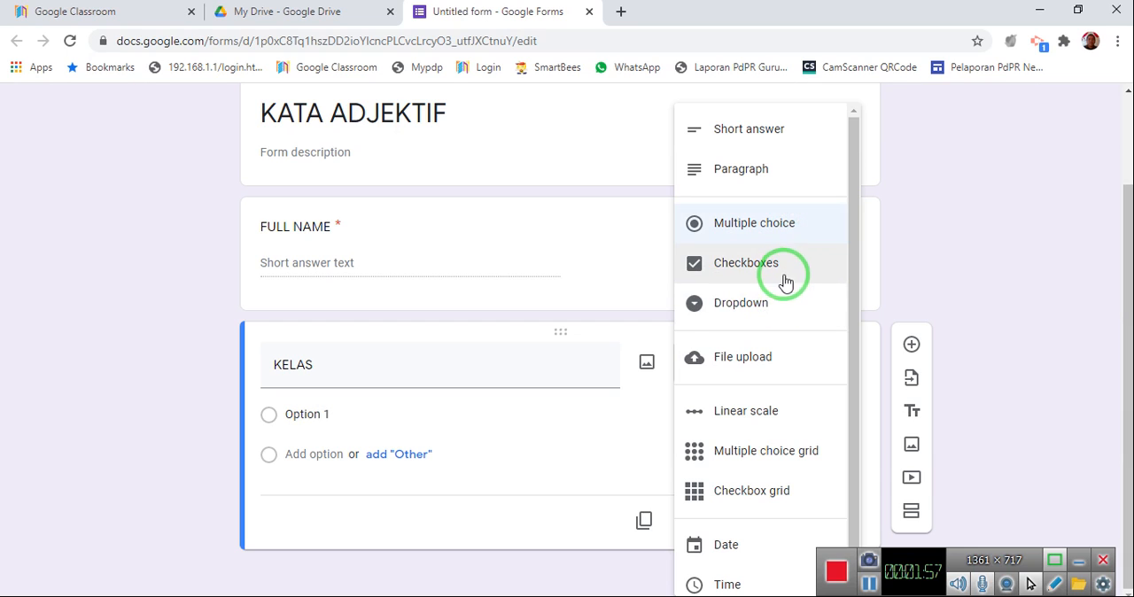
left_click(765, 135)
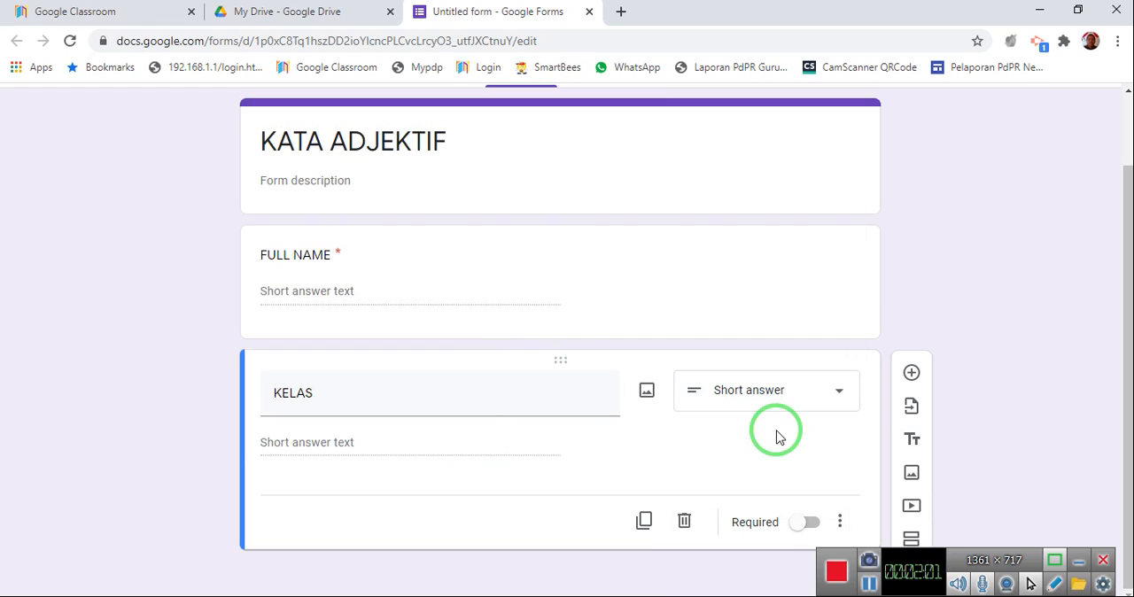
left_click(809, 525)
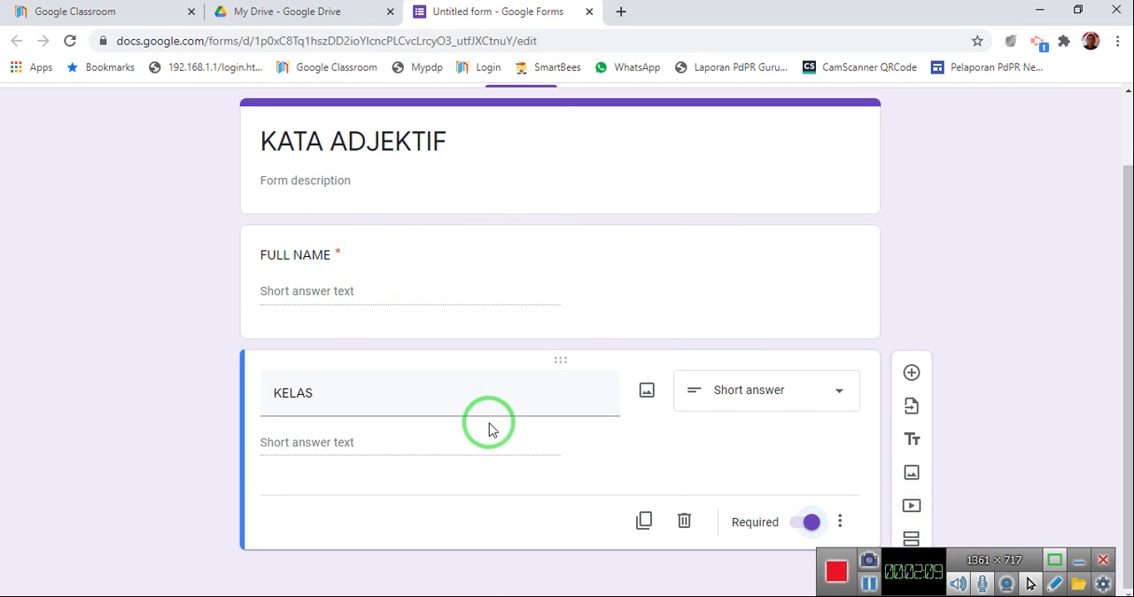
Add a second section after the KELAS question and title it "SILA JAWAB SEMUA SOALAN".
left_click(915, 541)
scroll(576, 417, "down", 2)
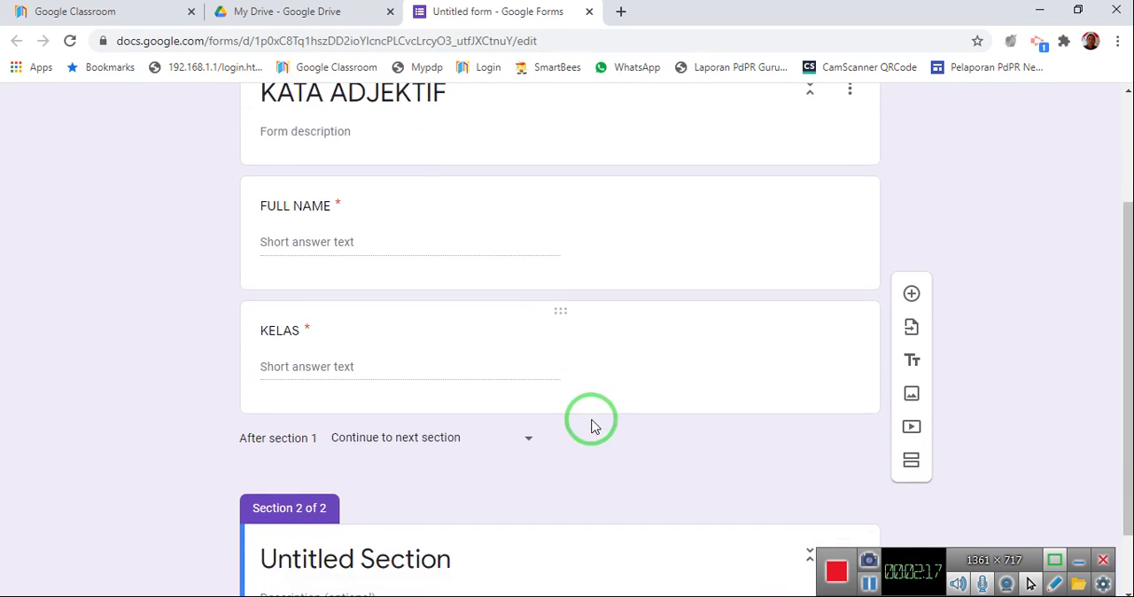
left_click(472, 475)
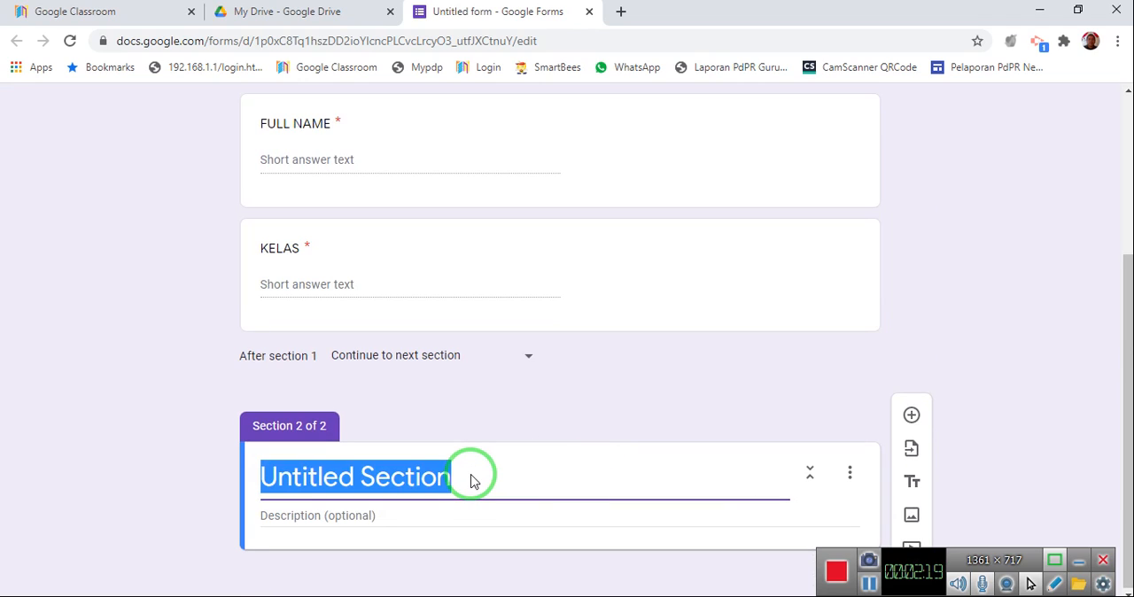
type("SILA JAWAB SEMUA SOALAN")
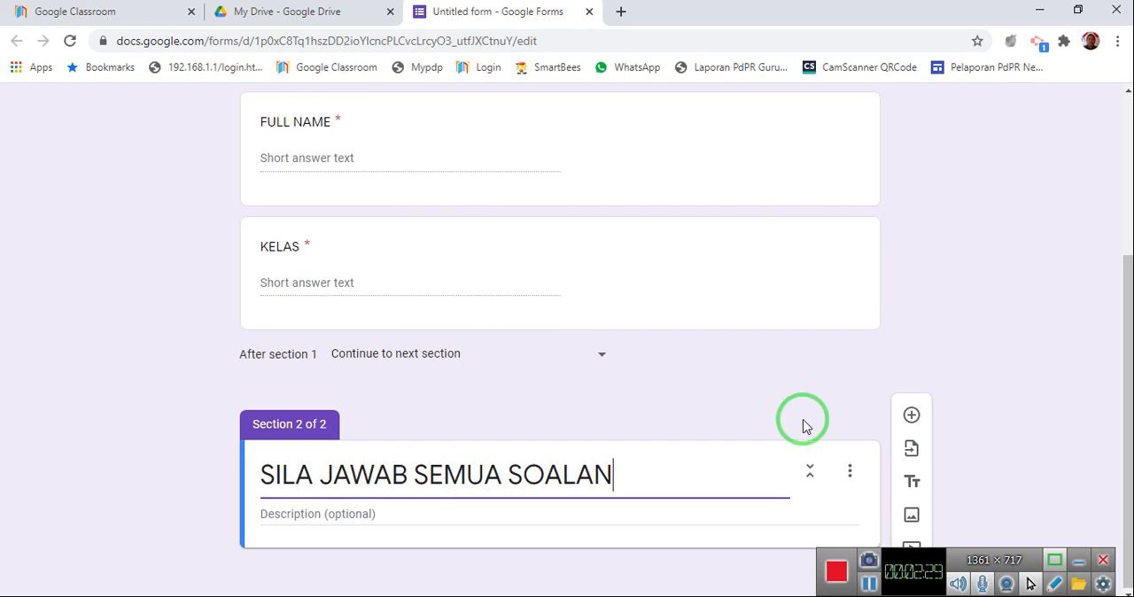
Add a new blank multiple-choice question to the "SILA JAWAB SEMUA SOALAN" section.
left_click(912, 416)
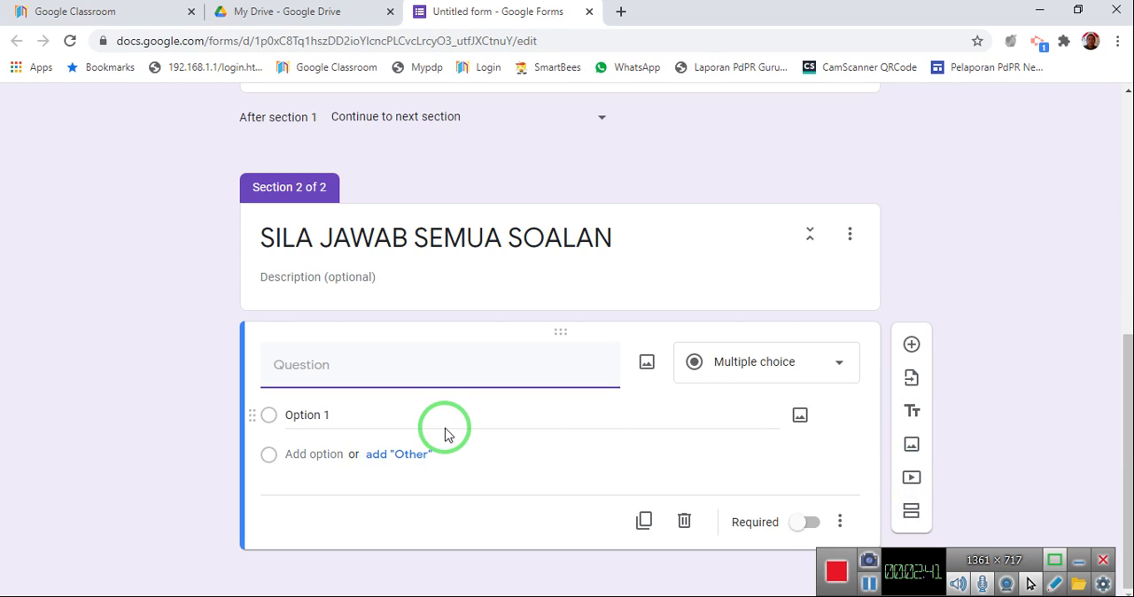
scroll(445, 434, "up", 6)
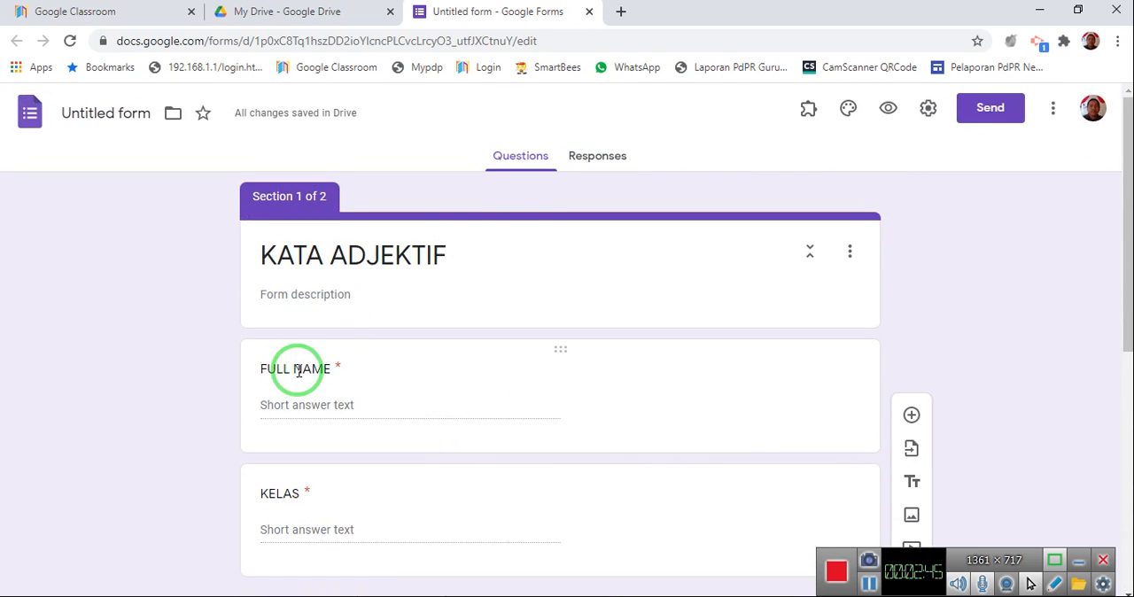
scroll(301, 379, "down", 4)
scroll(362, 408, "down", 1)
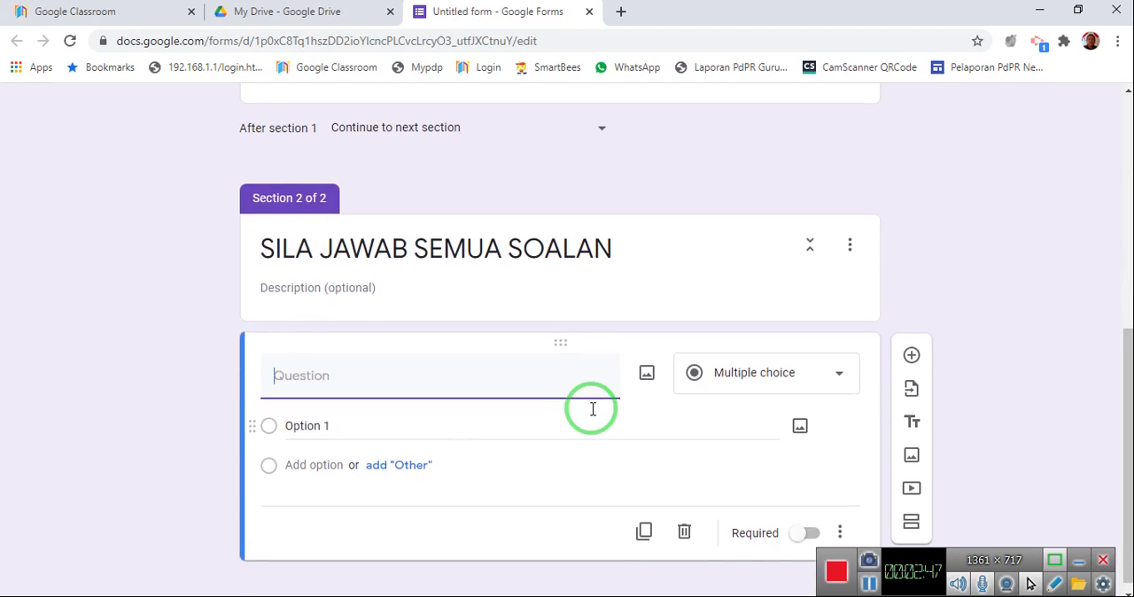
Make the form a quiz in its settings and review the grade-release and respondent visibility options.
scroll(590, 413, "up", 5)
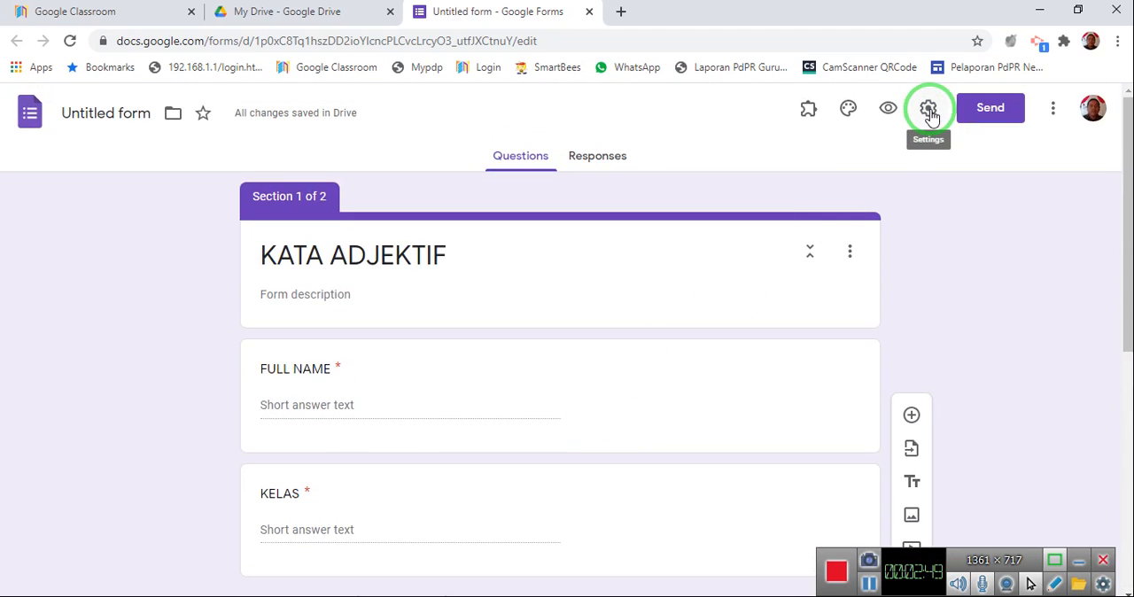
left_click(927, 109)
left_click(734, 186)
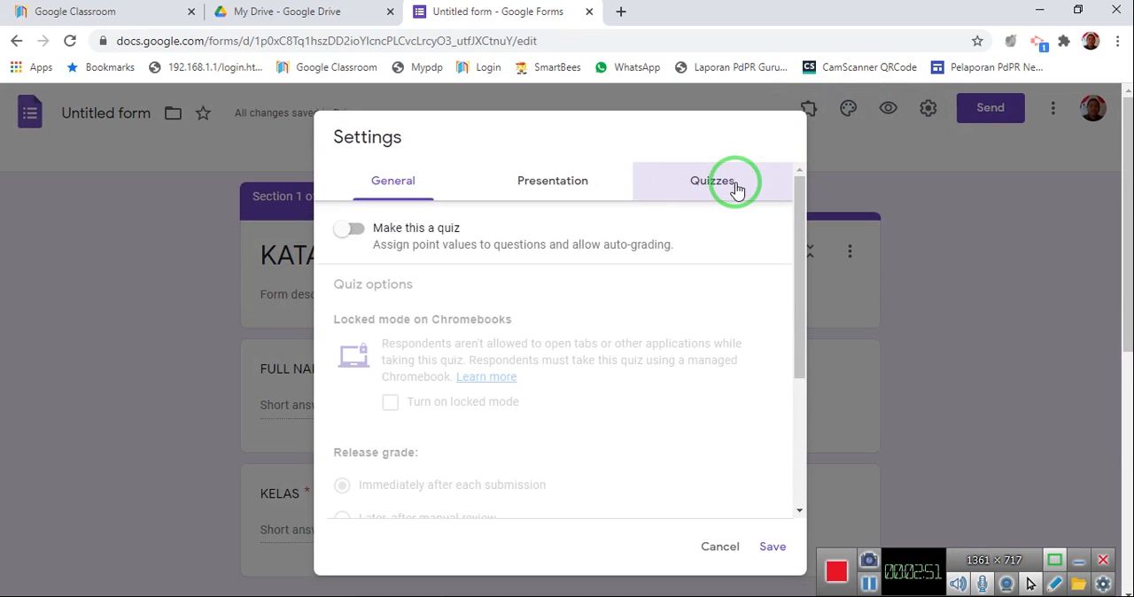
left_click(359, 232)
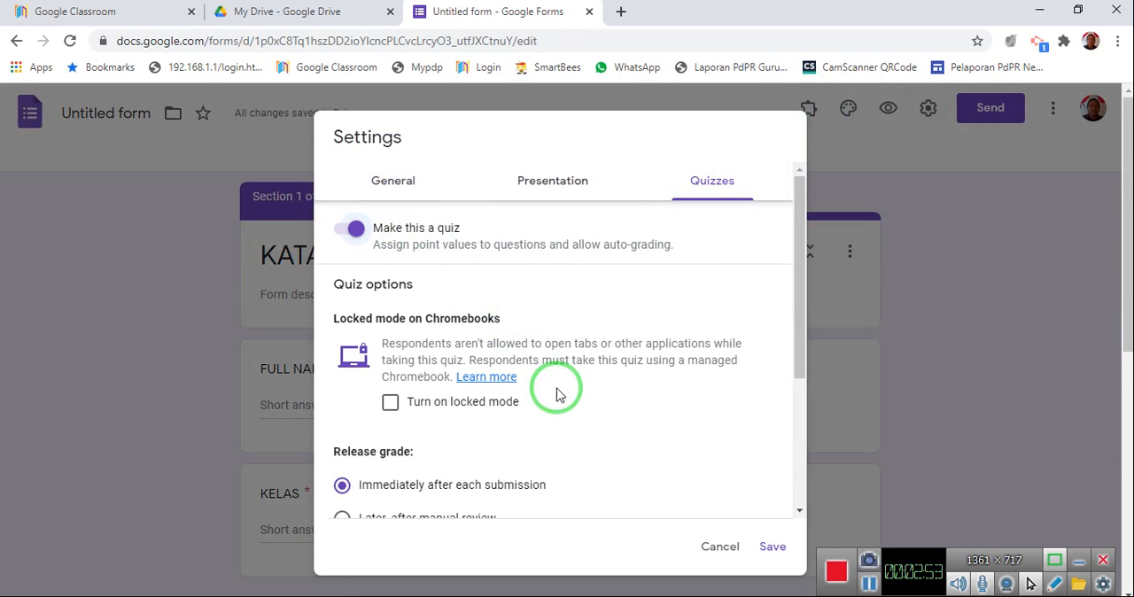
scroll(557, 392, "down", 4)
scroll(416, 372, "down", 1)
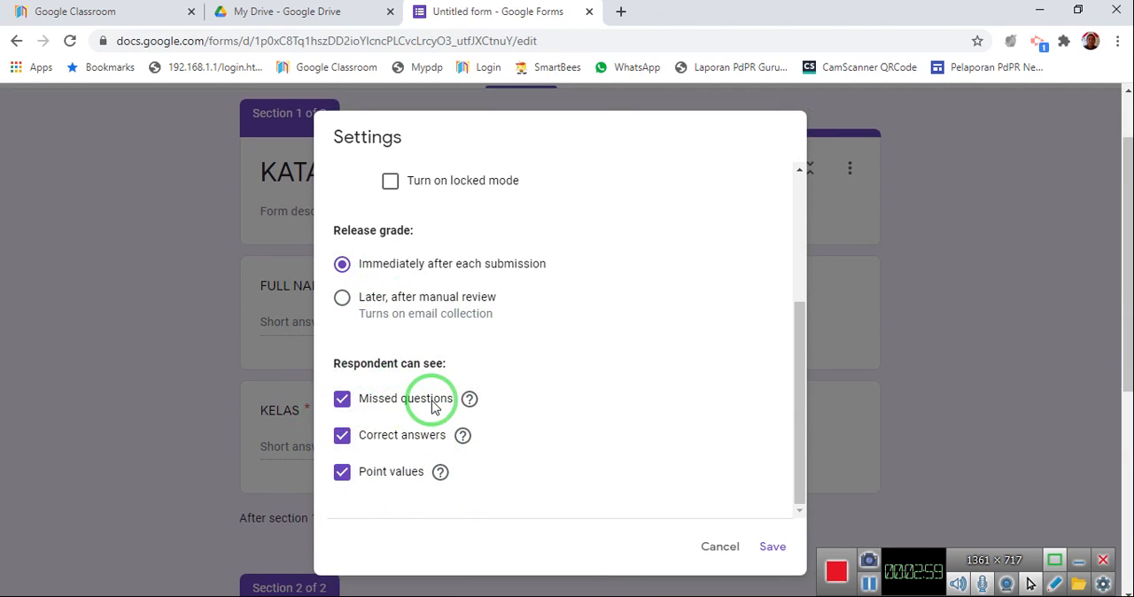
mouse_move(470, 407)
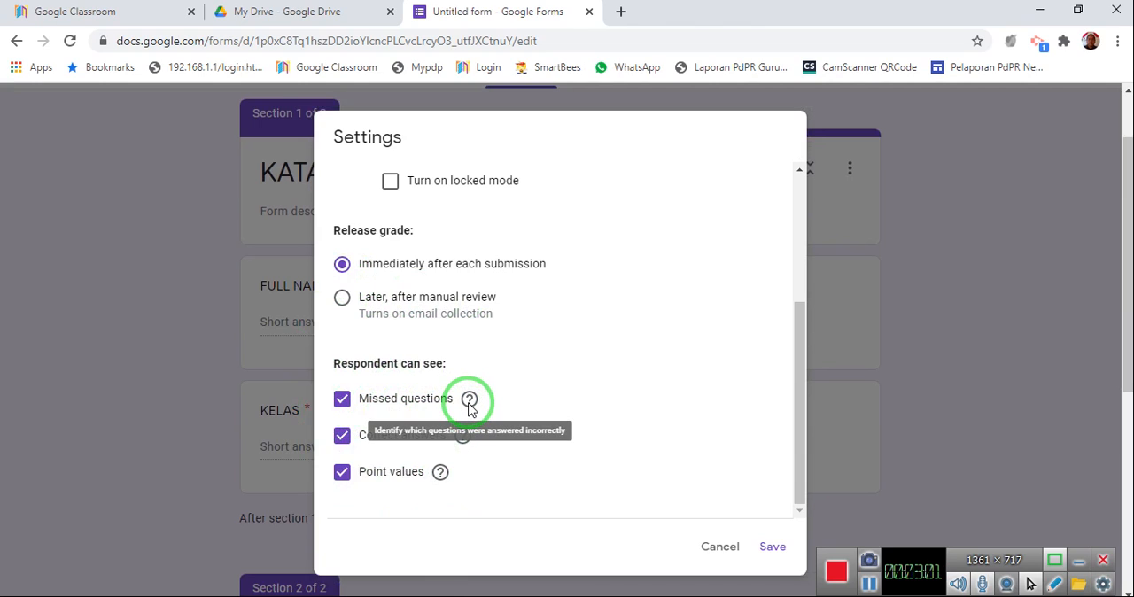
scroll(682, 329, "up", 1)
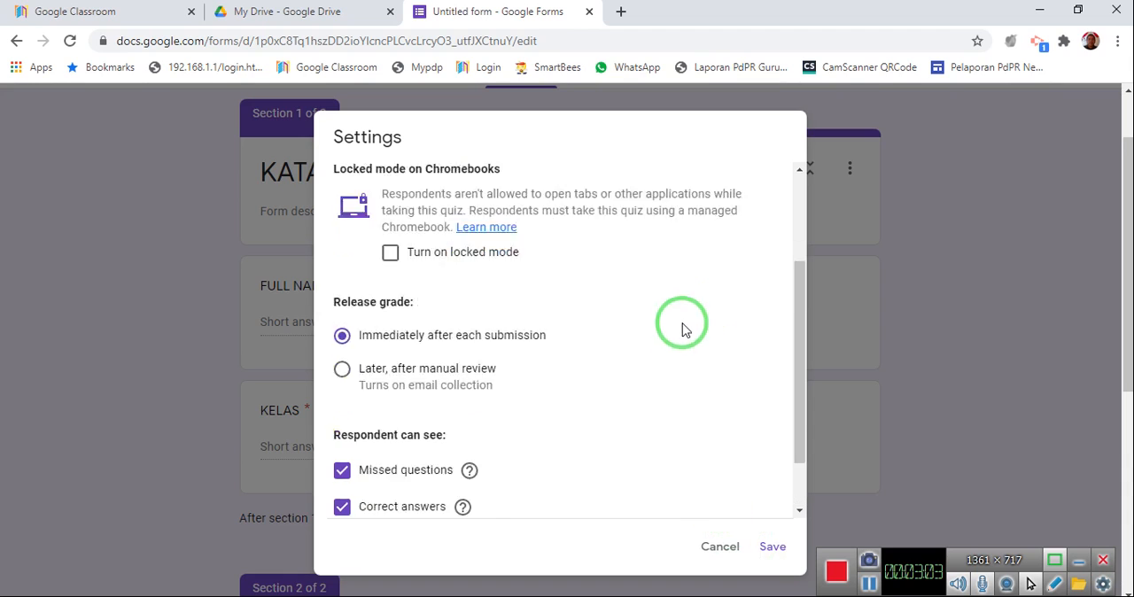
scroll(682, 329, "up", 3)
Remove the sign-in restriction to Ministry Of Education Malaysia users in the general settings and open that option's help page.
left_click(534, 185)
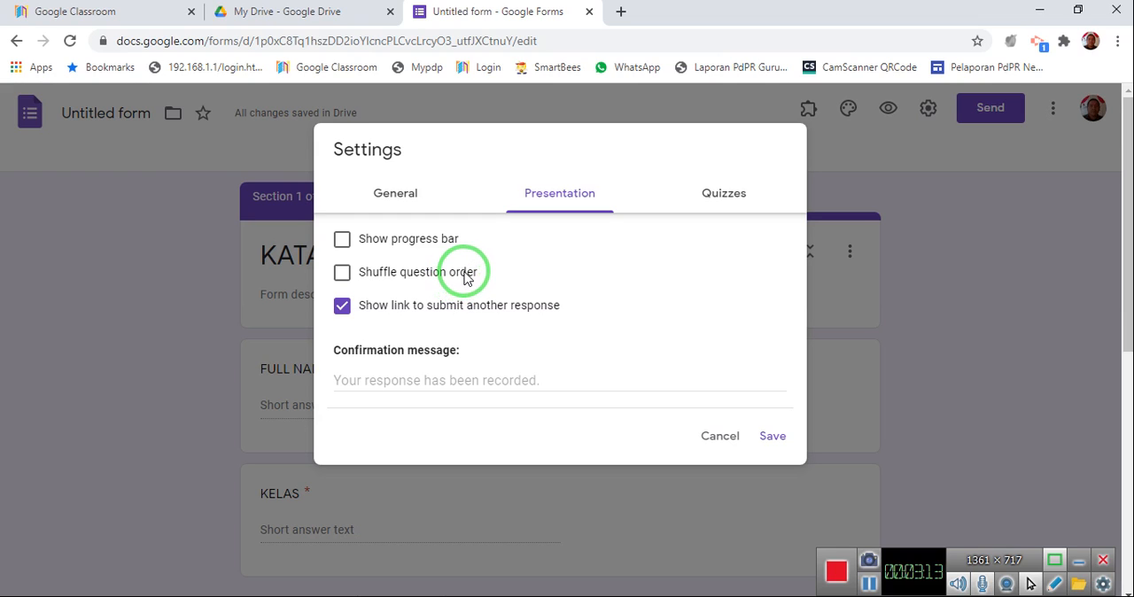
left_click(396, 197)
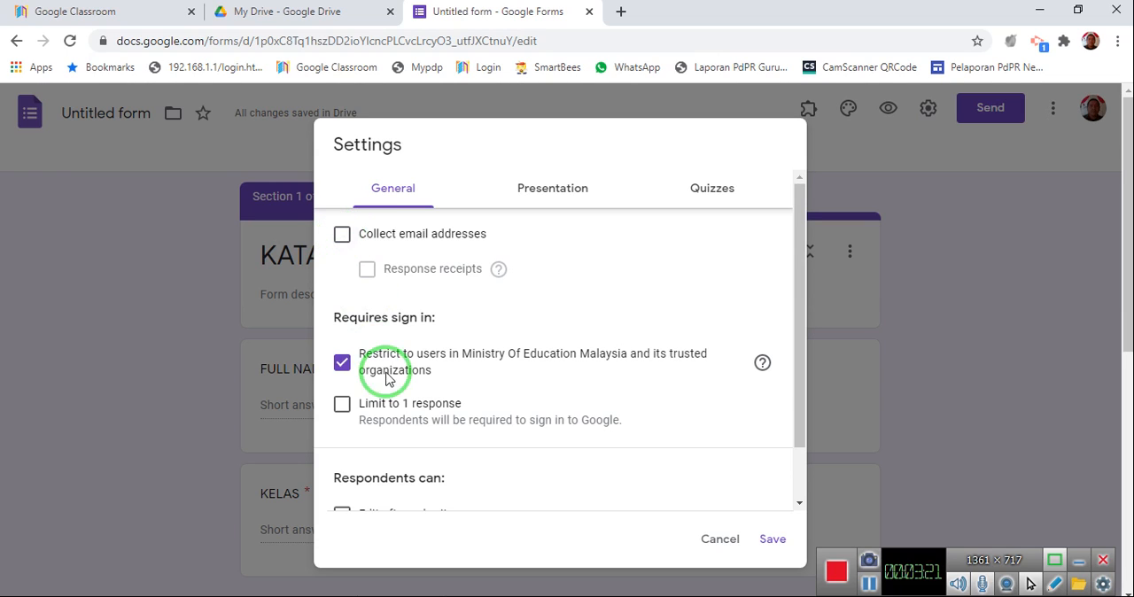
scroll(383, 372, "down", 1)
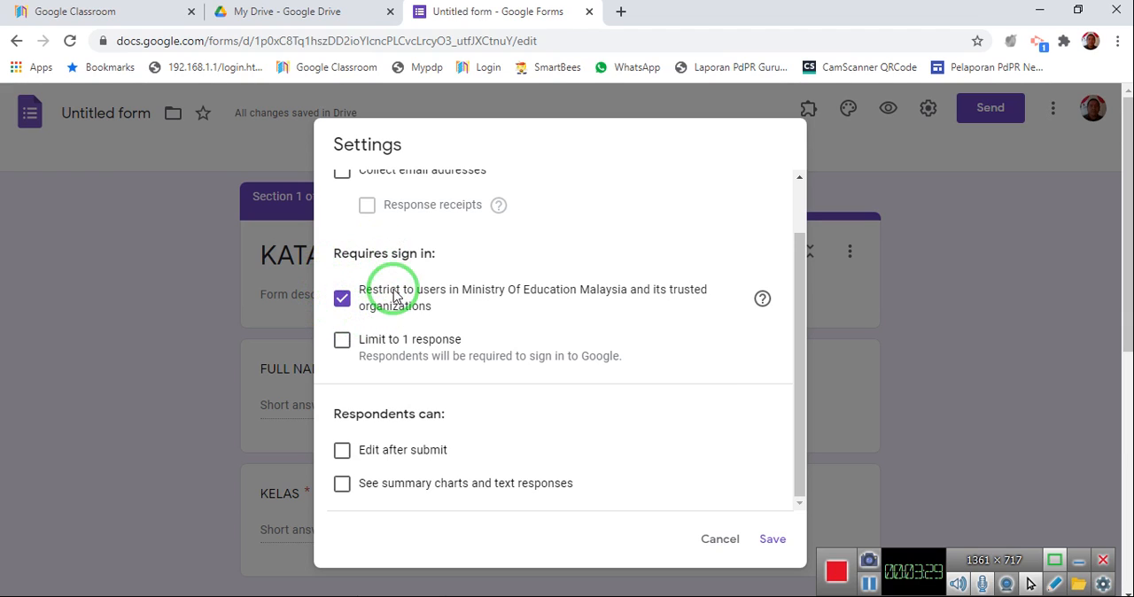
left_click(344, 298)
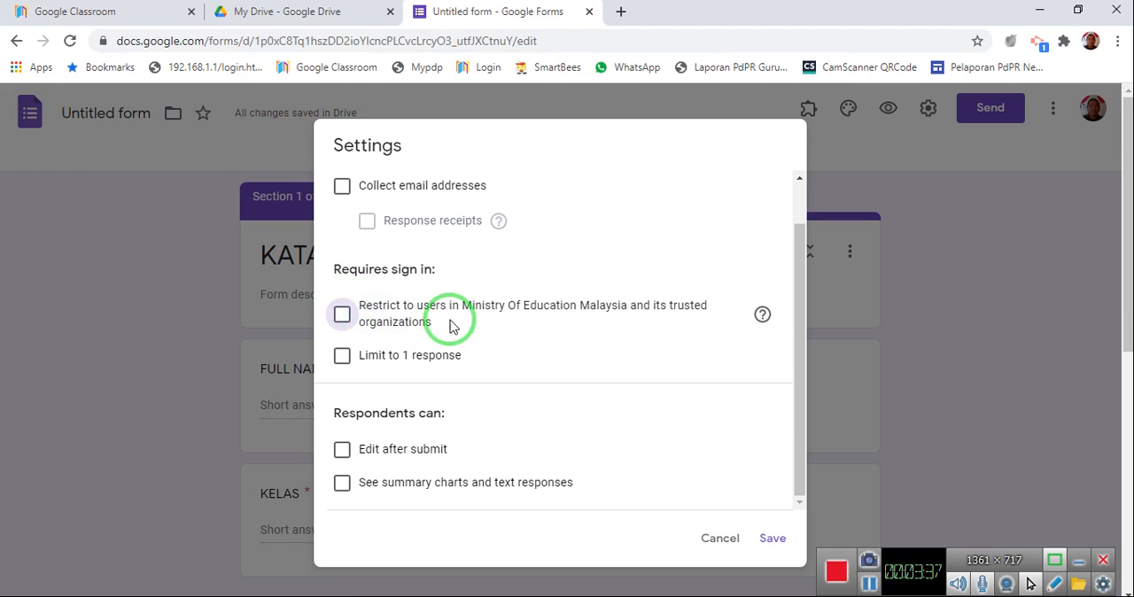
left_click(762, 316)
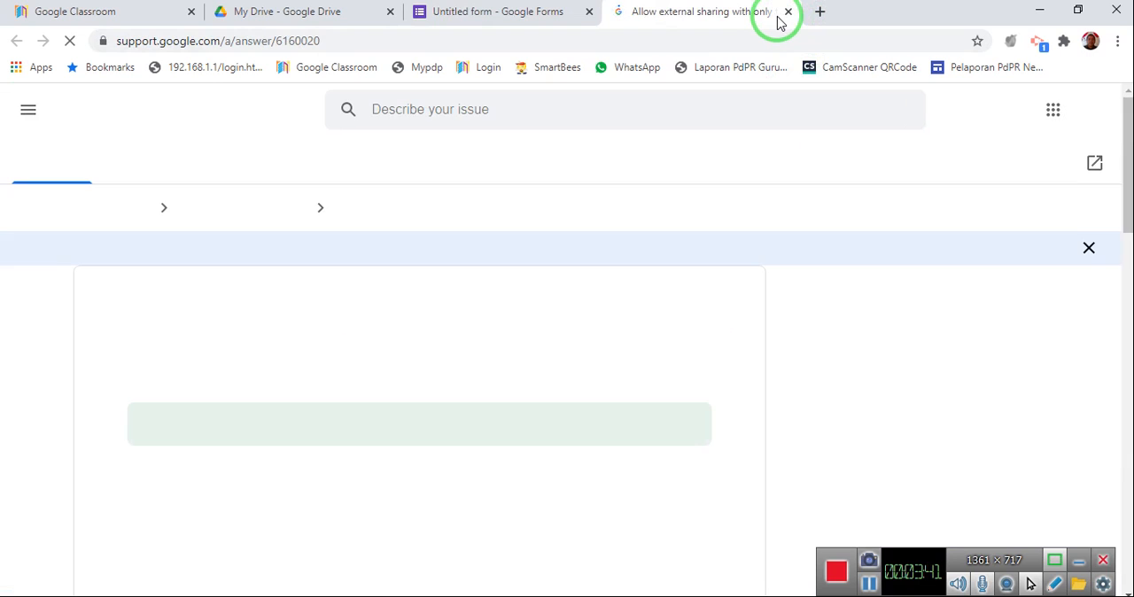
Close the help page, limit the form to 1 response and save the settings.
scroll(352, 418, "down", 1)
scroll(353, 418, "up", 2)
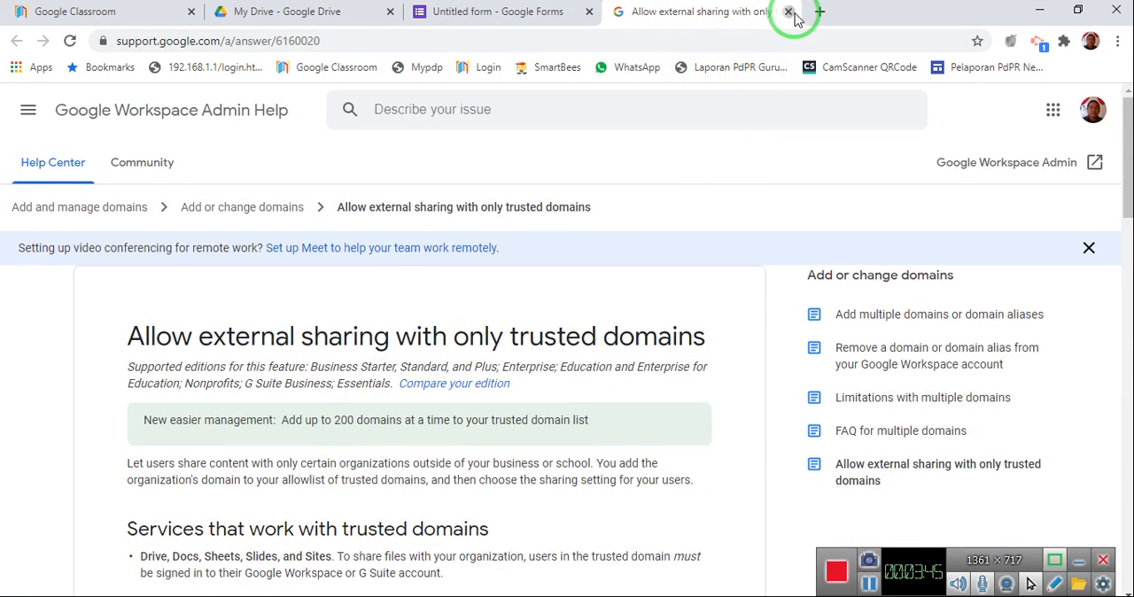
left_click(788, 12)
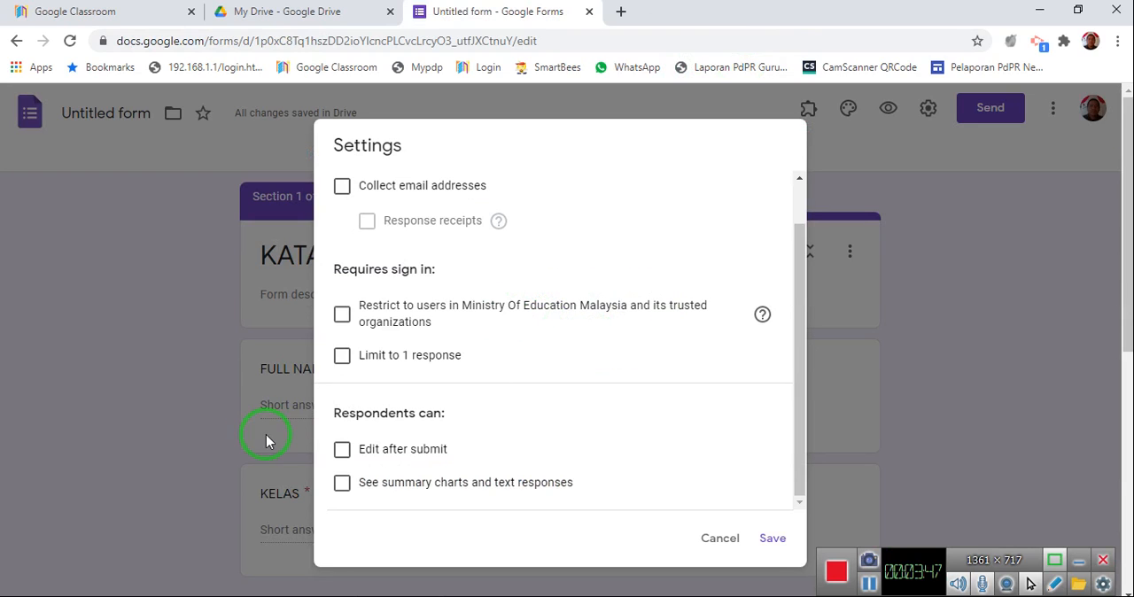
left_click(342, 356)
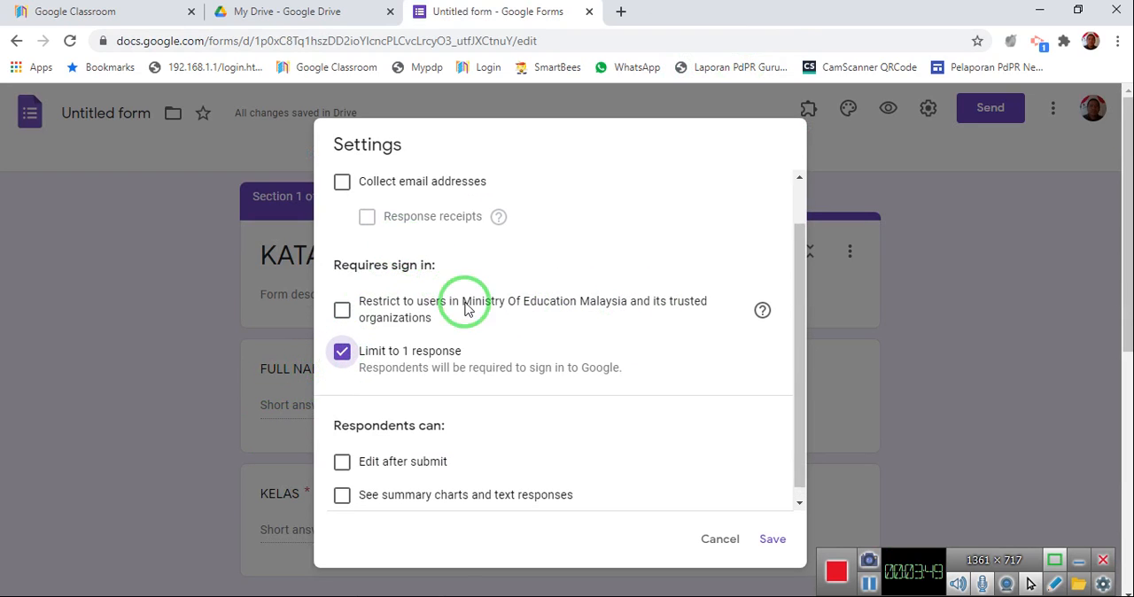
scroll(455, 292, "down", 2)
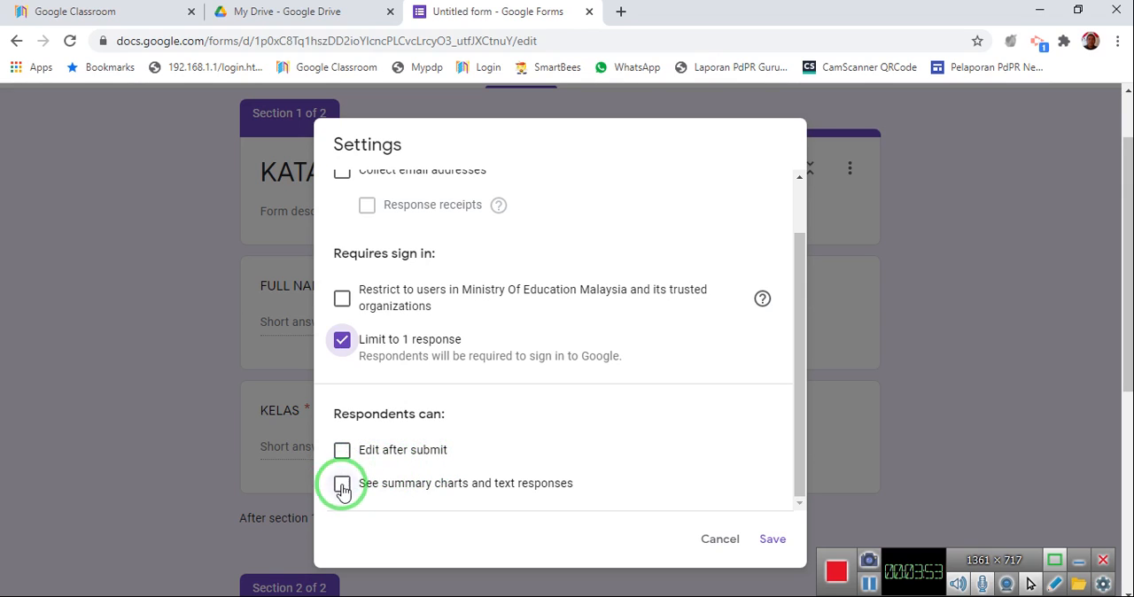
scroll(590, 425, "up", 3)
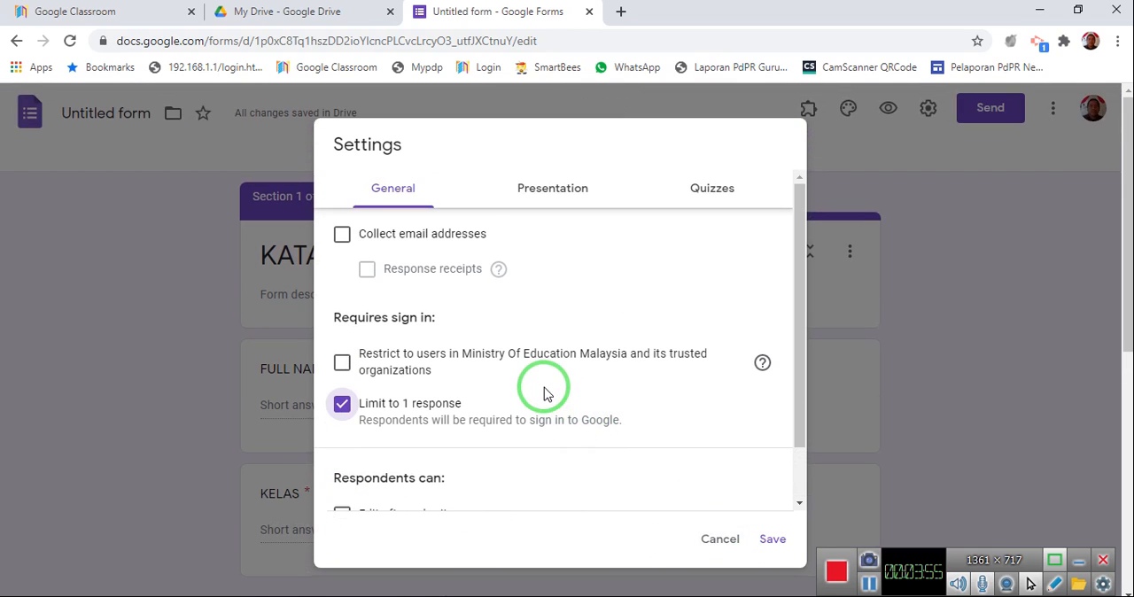
left_click(760, 547)
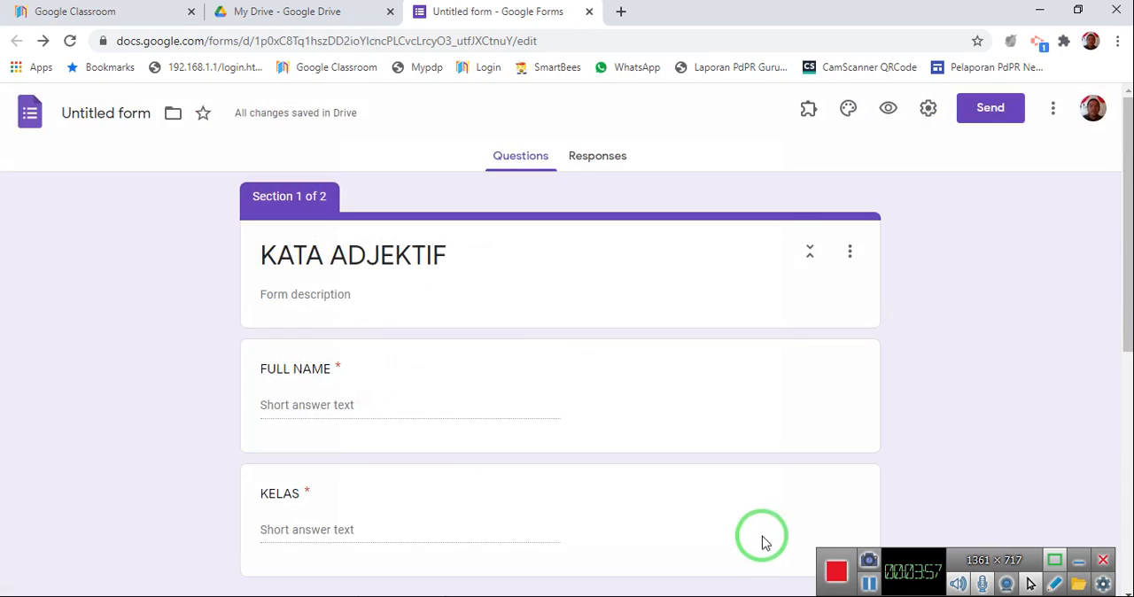
Search Google for "soalan kata adjektif" in a new browser tab.
scroll(537, 346, "down", 5)
scroll(542, 351, "down", 1)
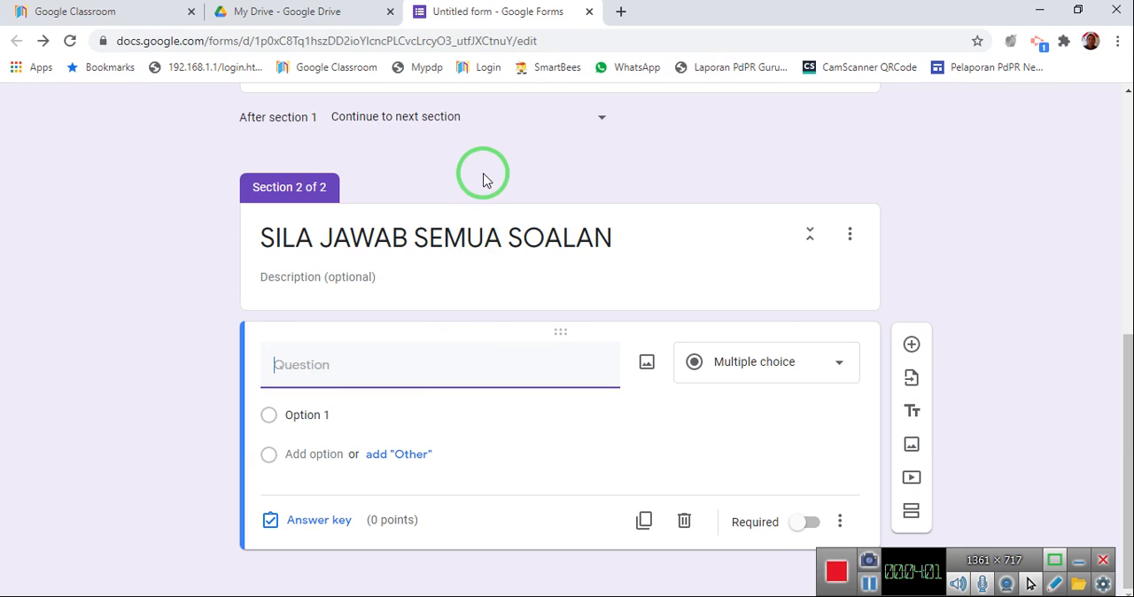
left_click(621, 12)
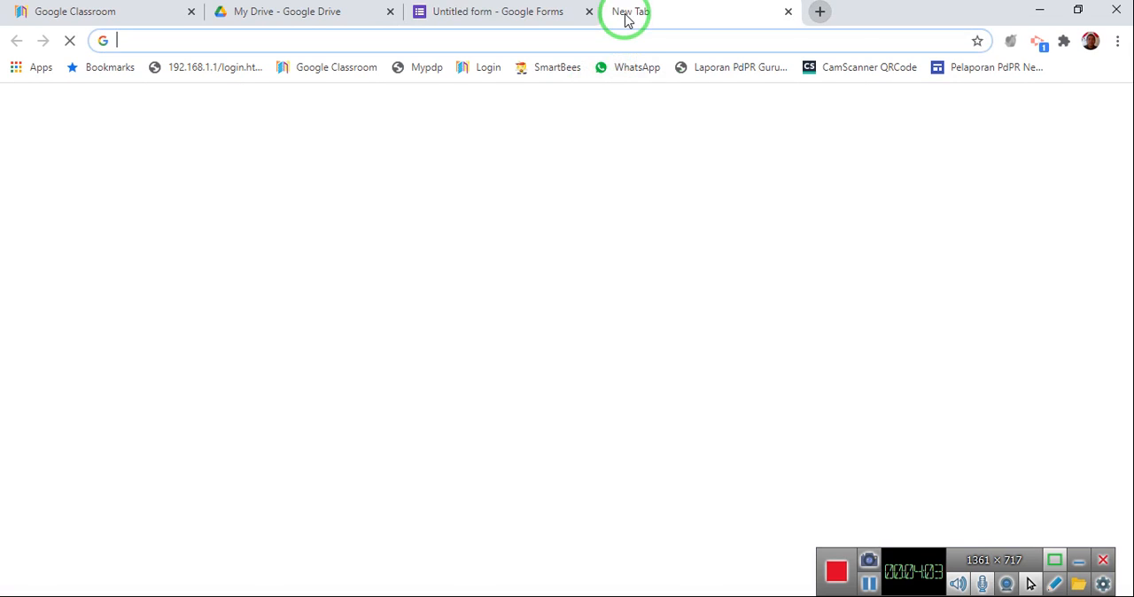
left_click(523, 340)
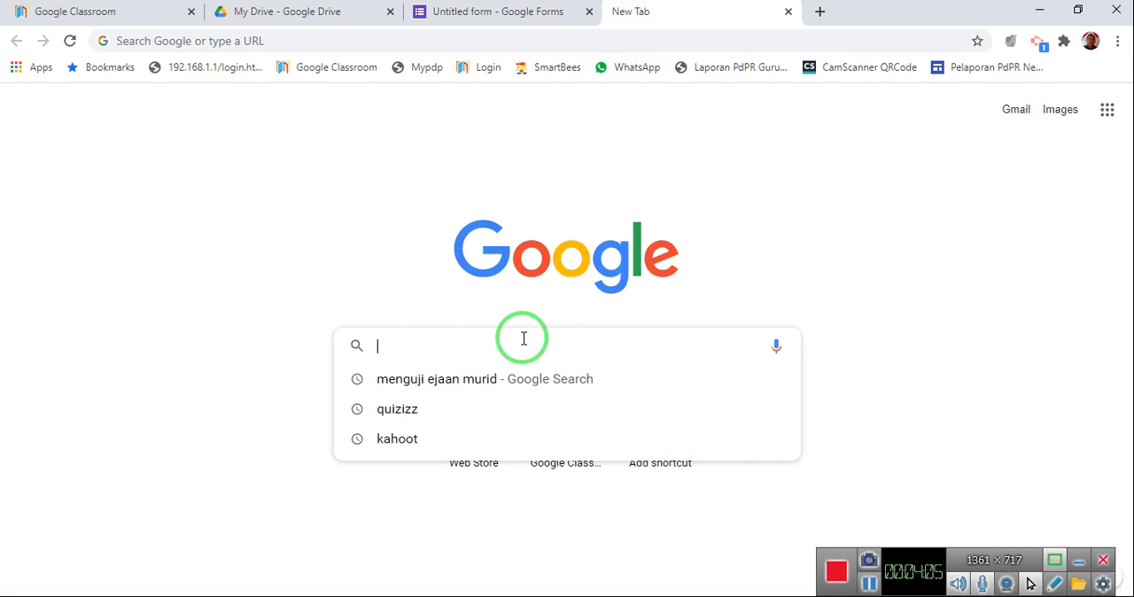
type("kata")
key("BackSpace")
key("BackSpace")
key("BackSpace")
key("BackSpace")
type("soa")
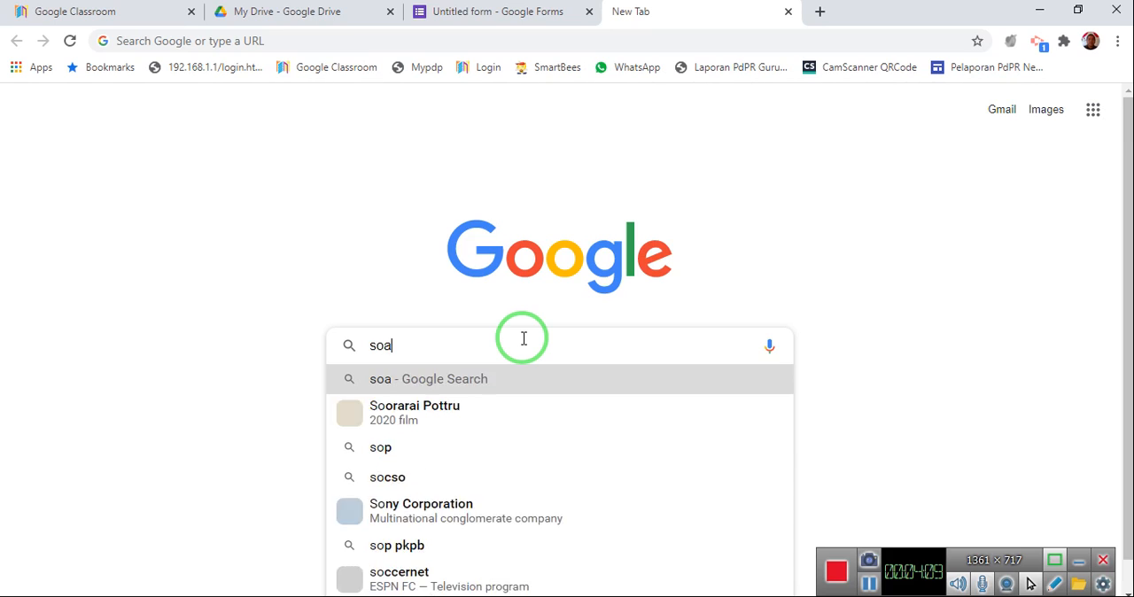
type("lan kata a")
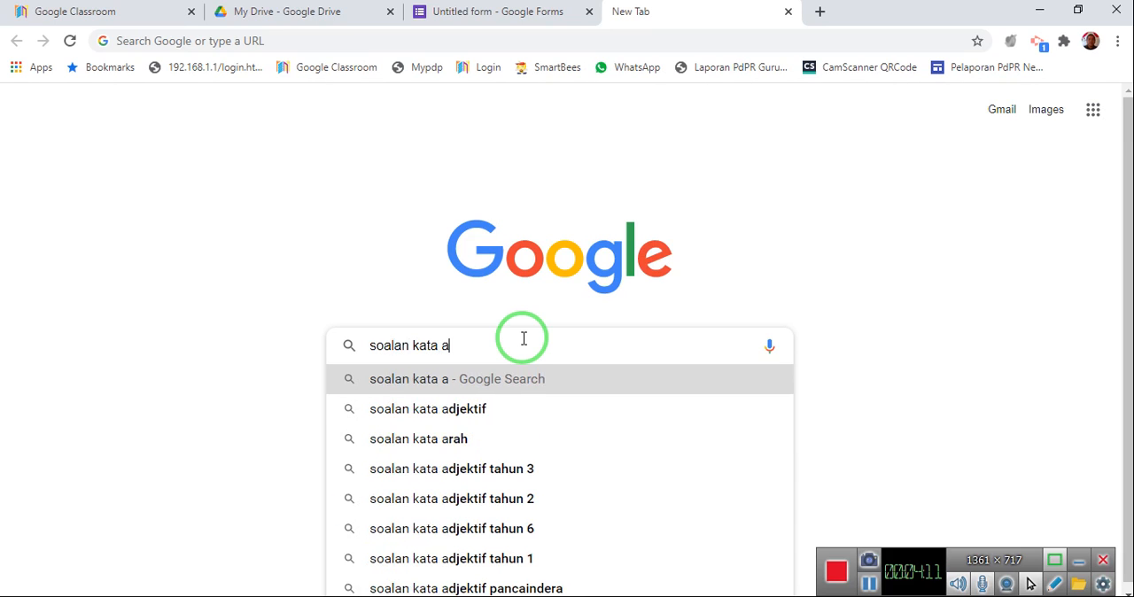
left_click(497, 408)
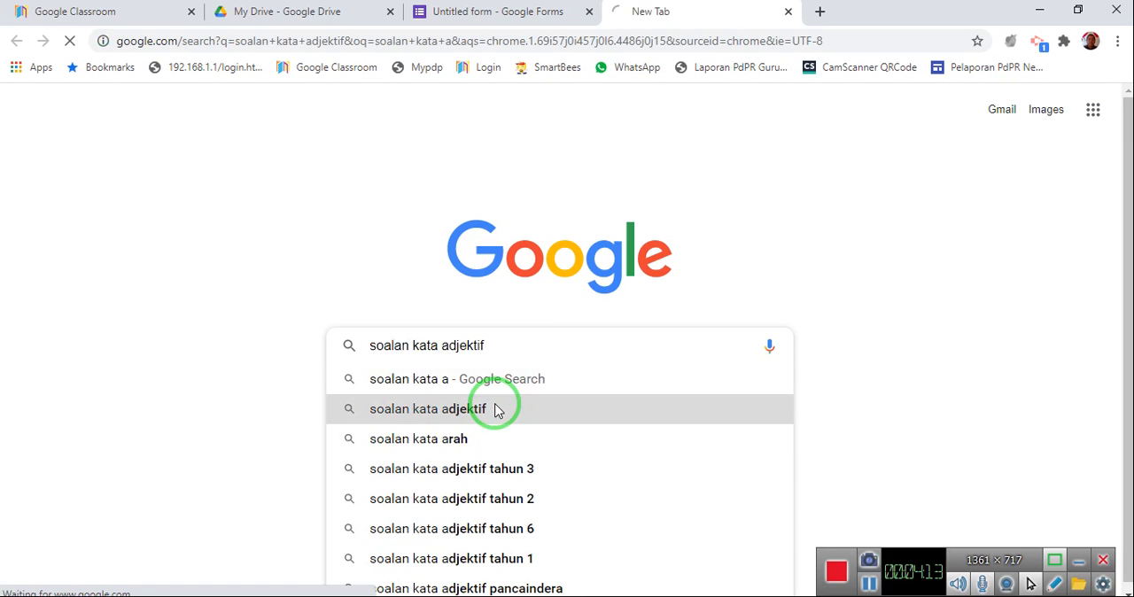
Open the "Latihan Kata Adjektif" exercise page on wongleena2012.blogspot.com from the search results.
scroll(495, 410, "down", 5)
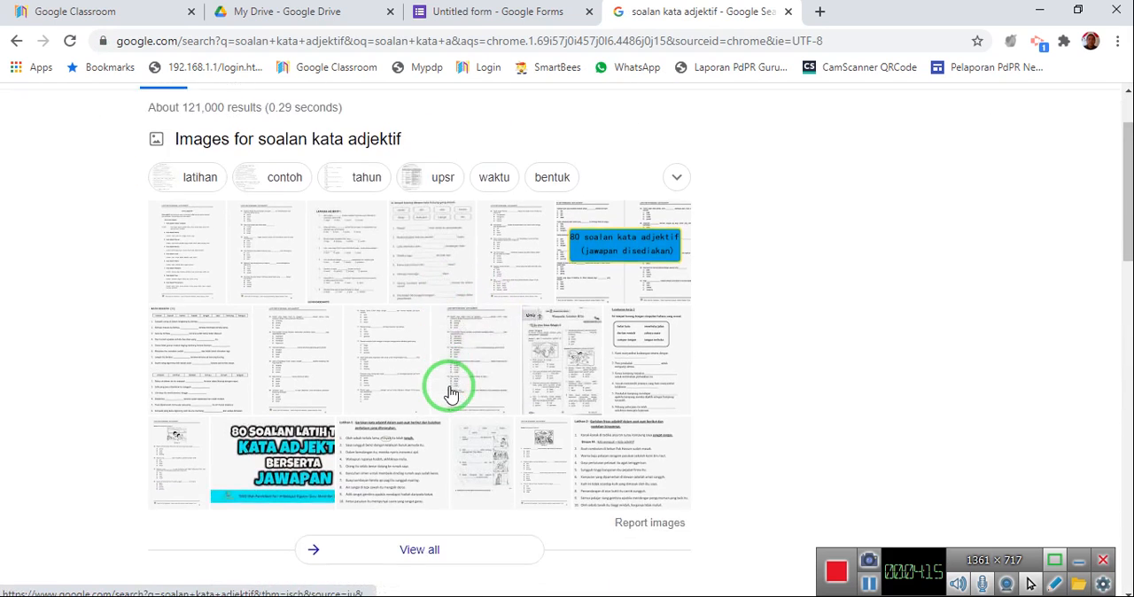
left_click(279, 310)
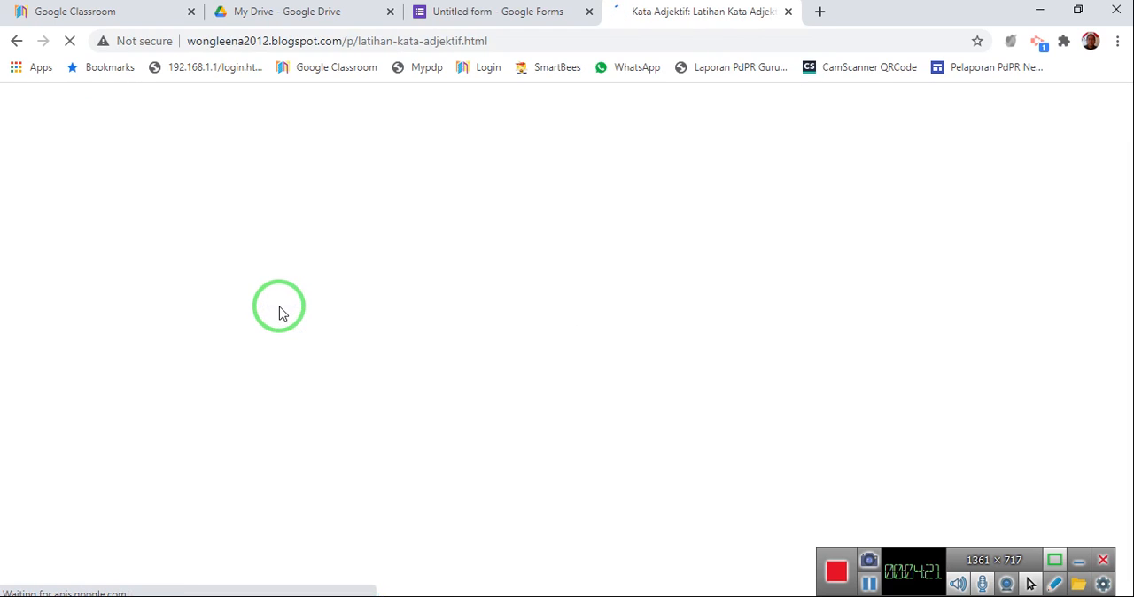
scroll(453, 331, "down", 2)
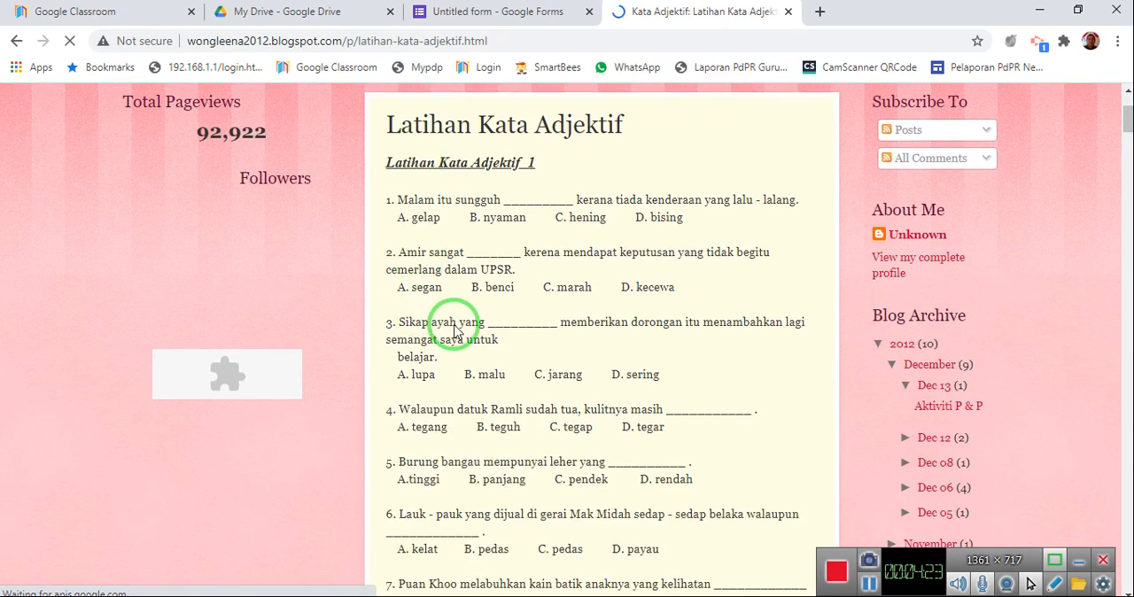
scroll(453, 330, "up", 1)
Copy the sentence of exercise 1, "Malam itu sungguh", without its number and paste it as the blank form question's text.
left_click_drag(397, 283, 801, 295)
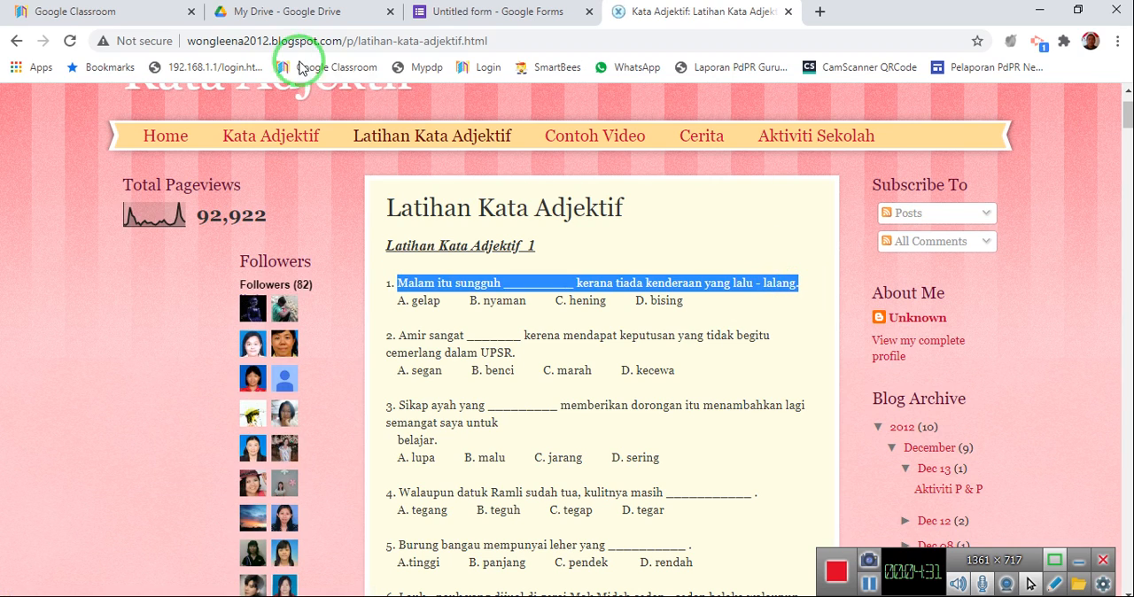
right_click(554, 284)
left_click(574, 296)
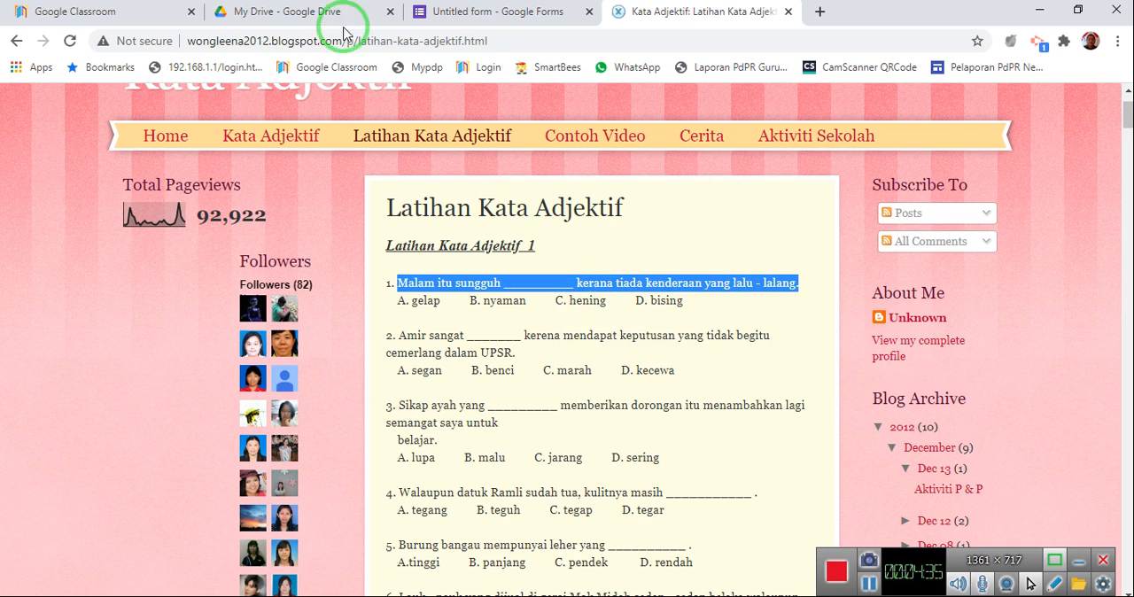
left_click(437, 24)
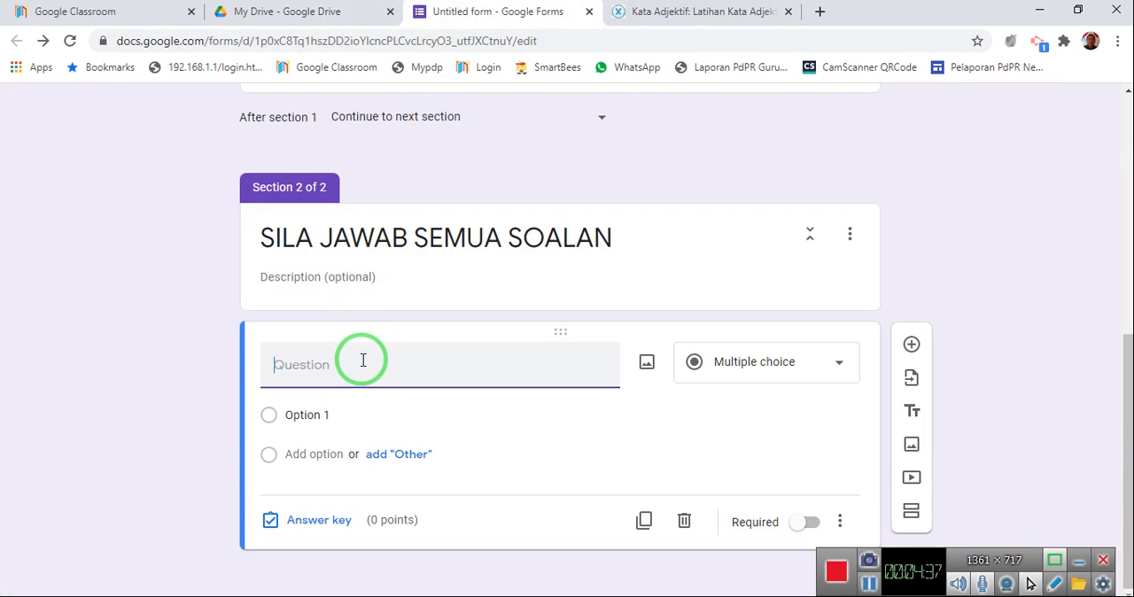
key("ctrl+v")
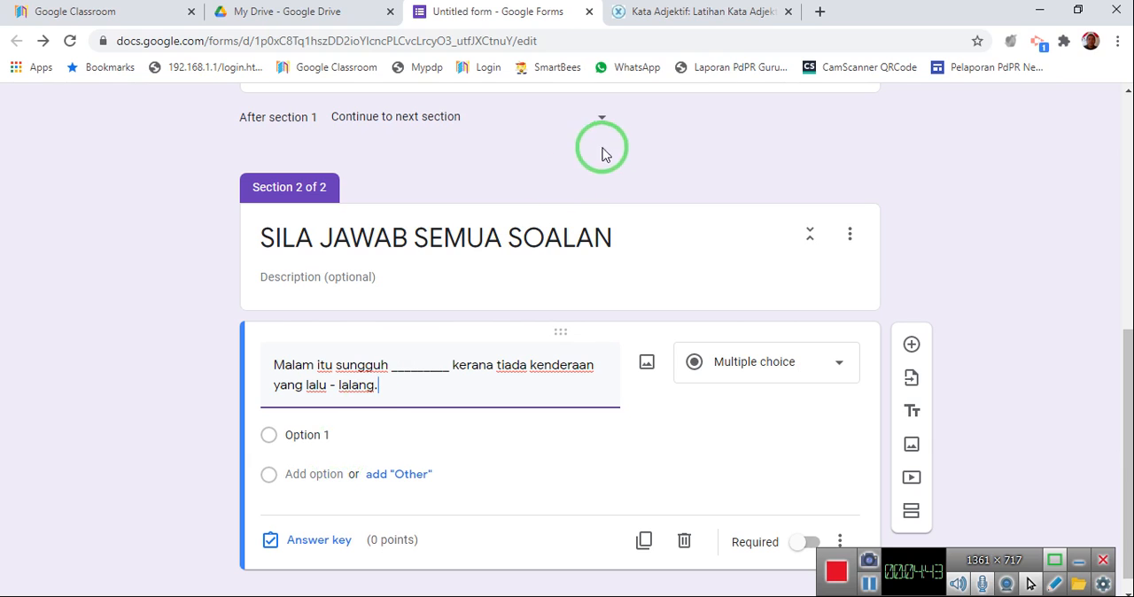
Copy the four answer choices A to D of exercise 1 and paste them into the question's first option.
left_click(699, 17)
scroll(496, 225, "down", 2)
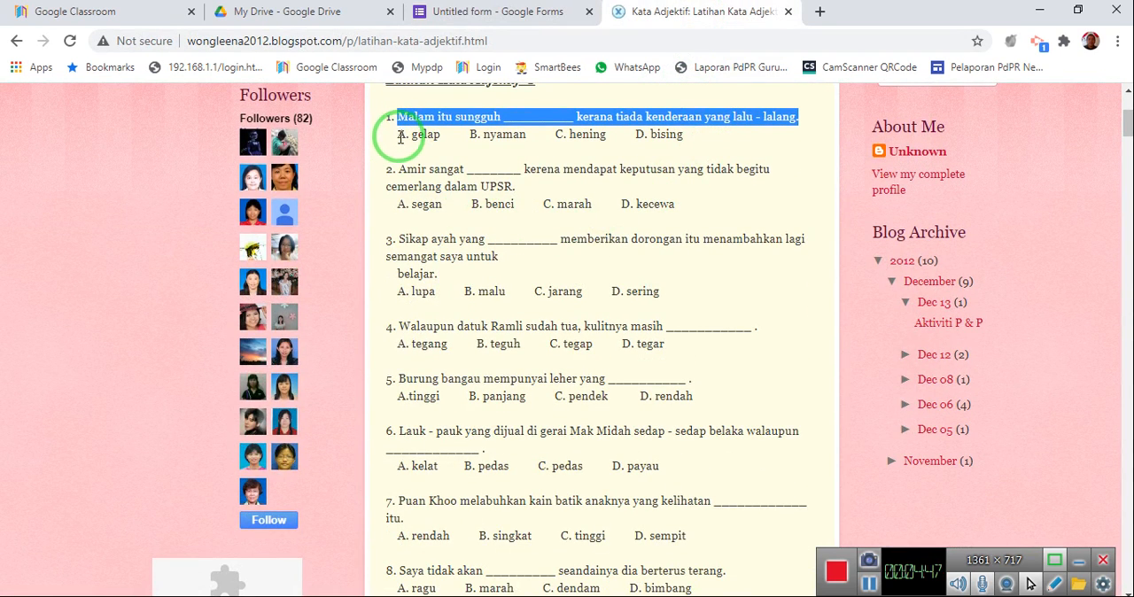
left_click_drag(399, 138, 697, 146)
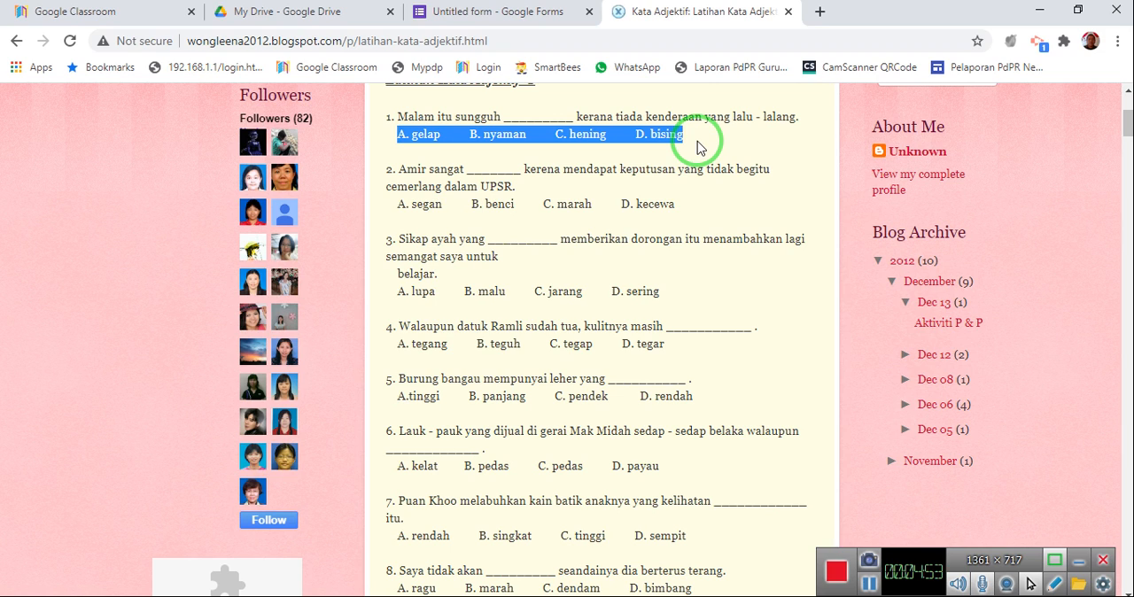
right_click(666, 138)
left_click(686, 147)
left_click(480, 12)
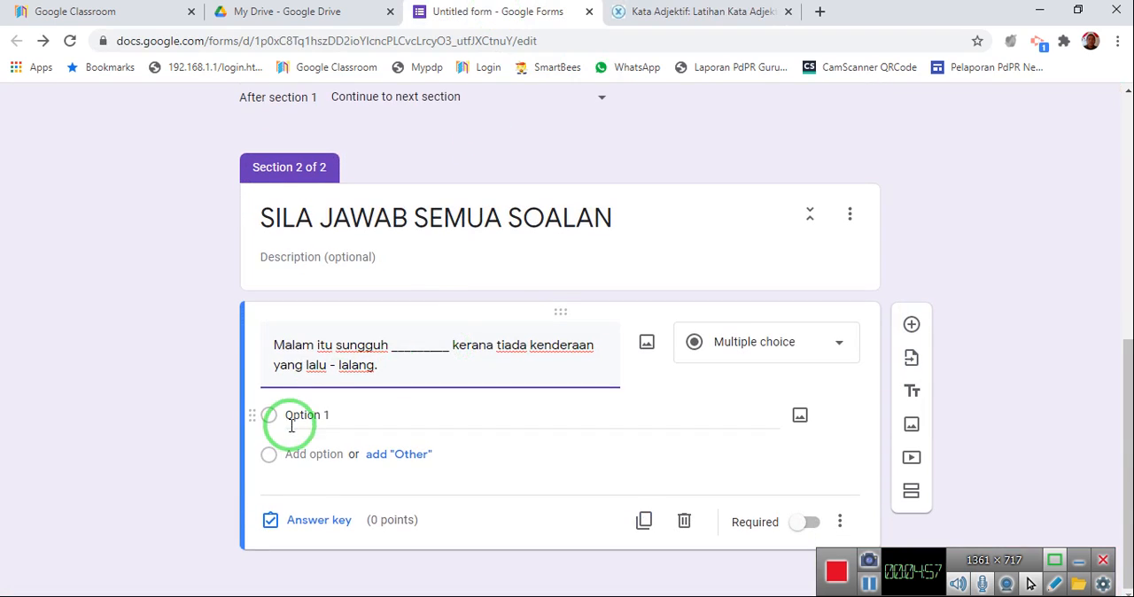
left_click(297, 422)
right_click(298, 423)
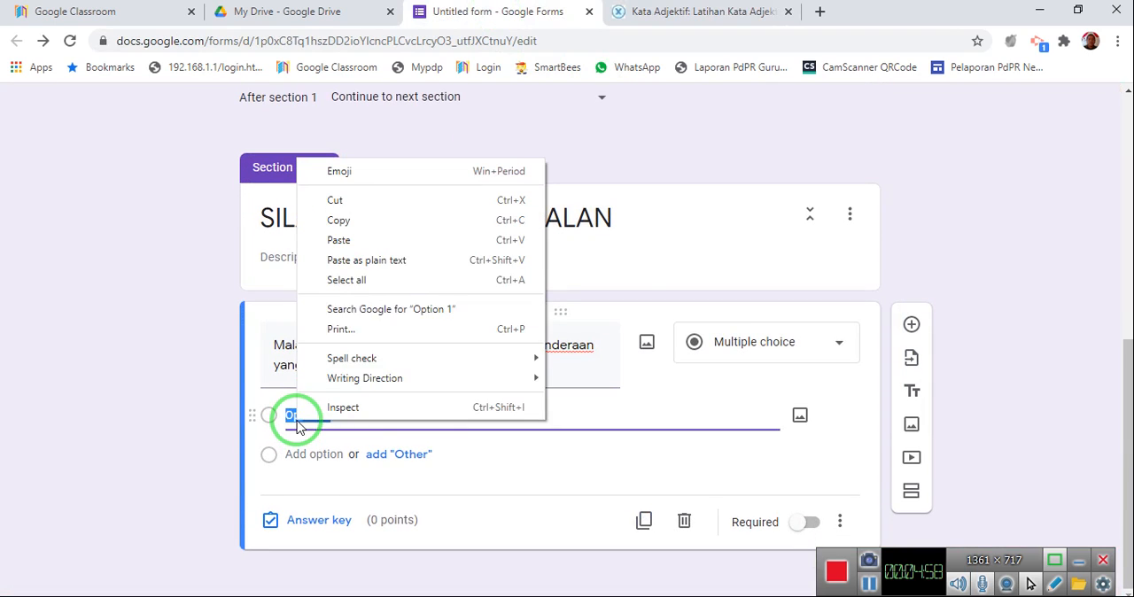
left_click(349, 252)
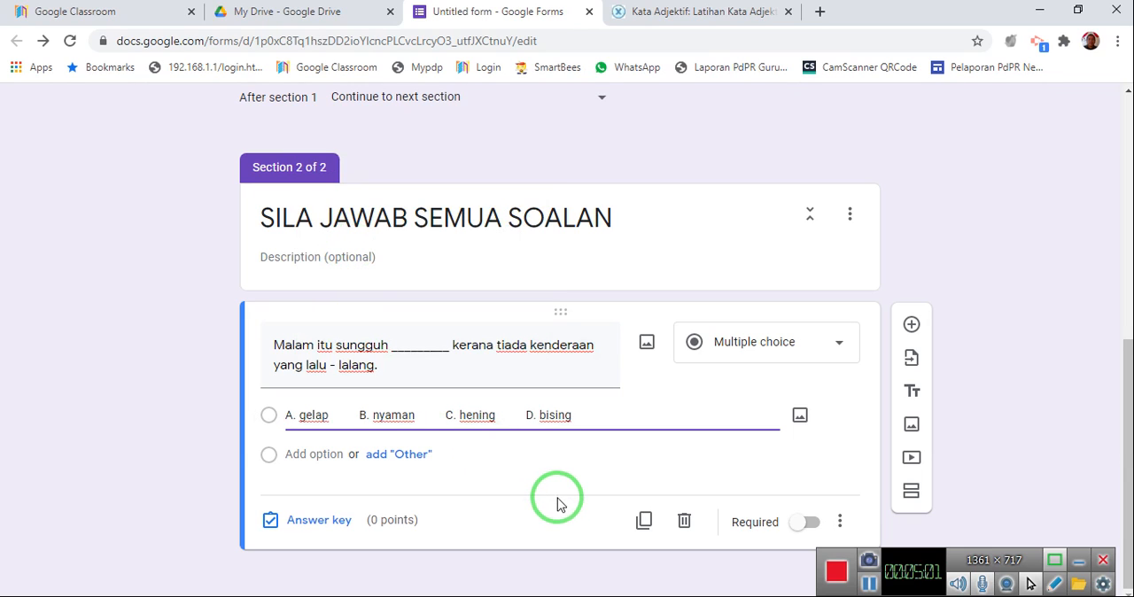
Add "B. nyaman" and "C. hening" from the first option's text as separate second and third options.
left_click_drag(359, 414, 319, 461)
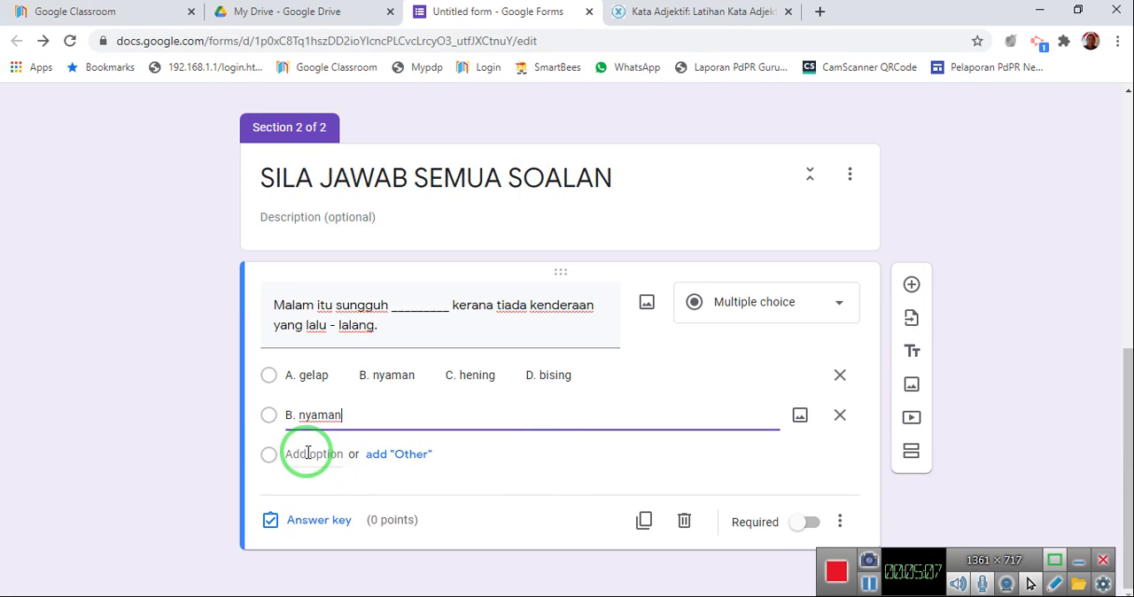
triple_click(448, 377)
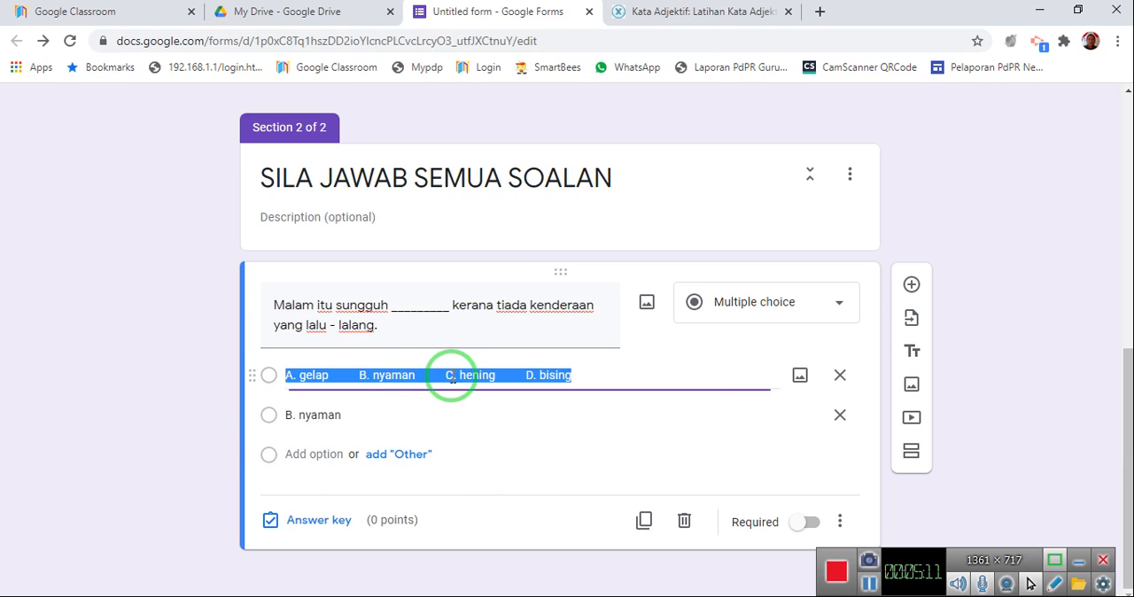
left_click(456, 376)
left_click_drag(444, 376, 324, 455)
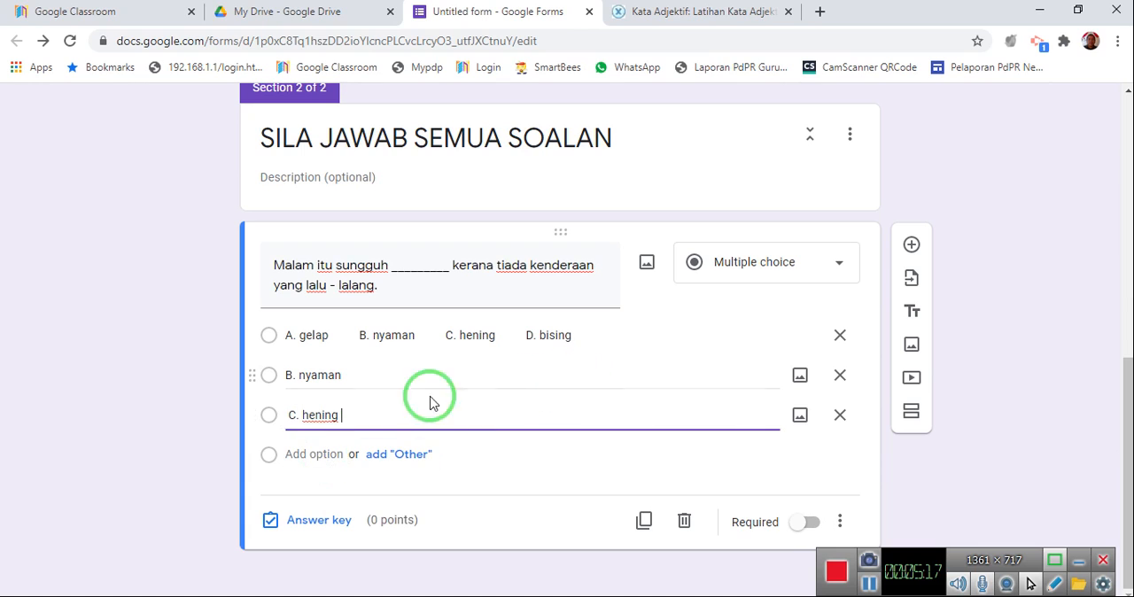
left_click(744, 516)
left_click(927, 574)
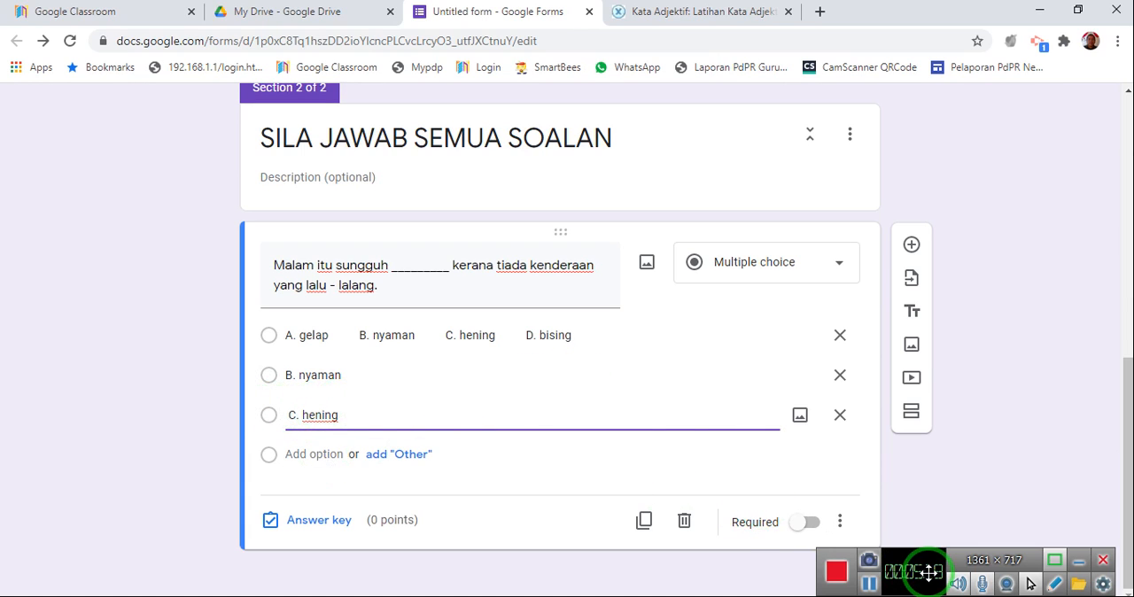
Add "D. bising" as the fourth option and cut the first option's text down to "A. gelap".
left_click(528, 330)
left_click_drag(573, 340, 318, 457)
left_click(362, 296)
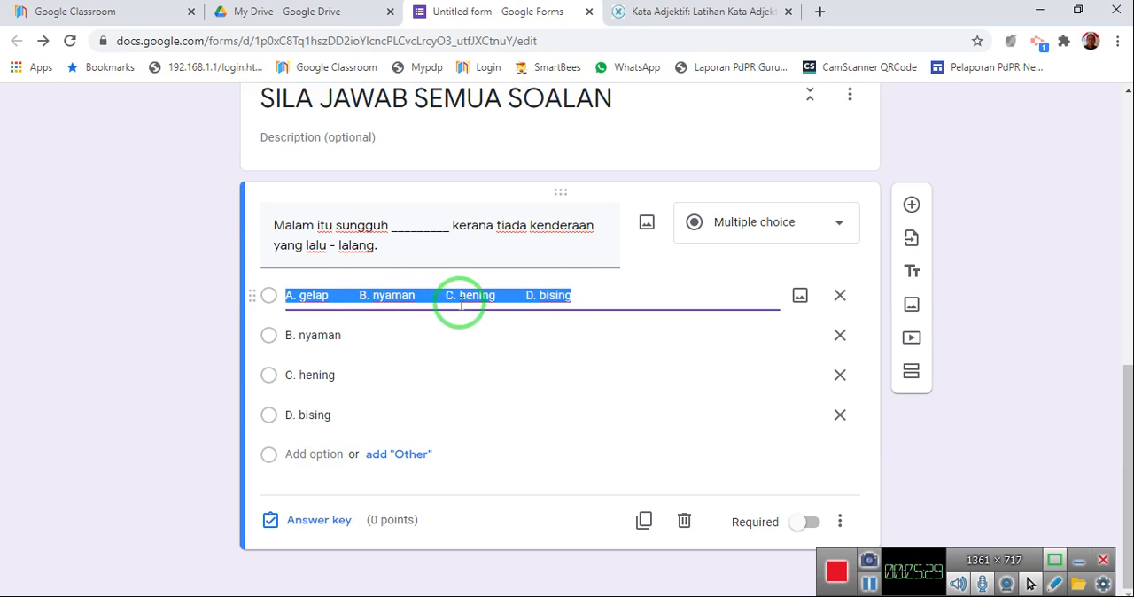
left_click_drag(564, 293, 336, 328)
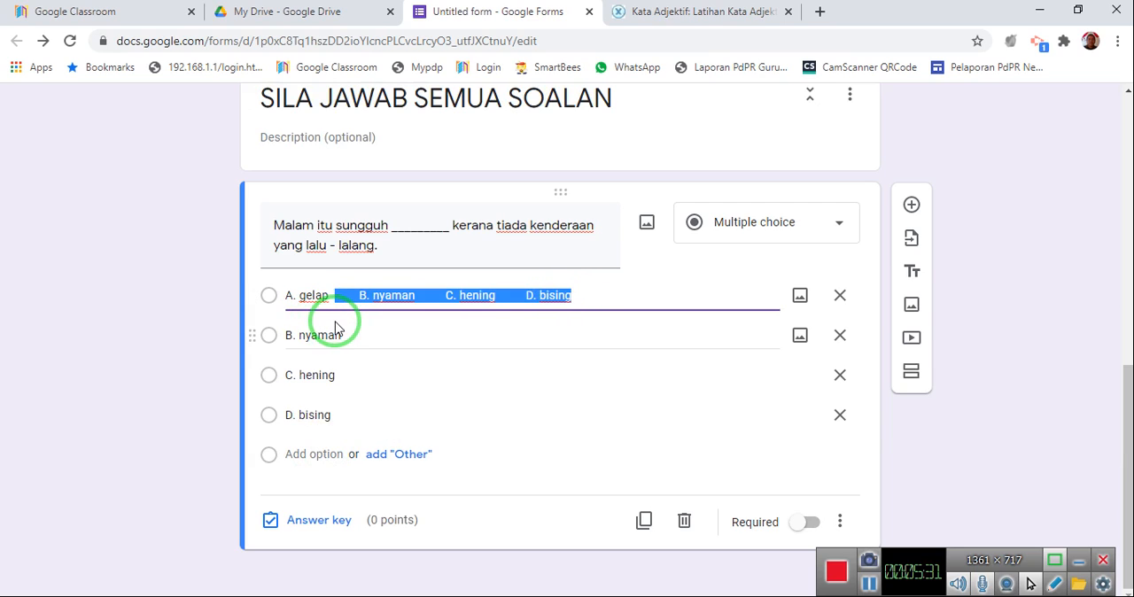
key("BackSpace")
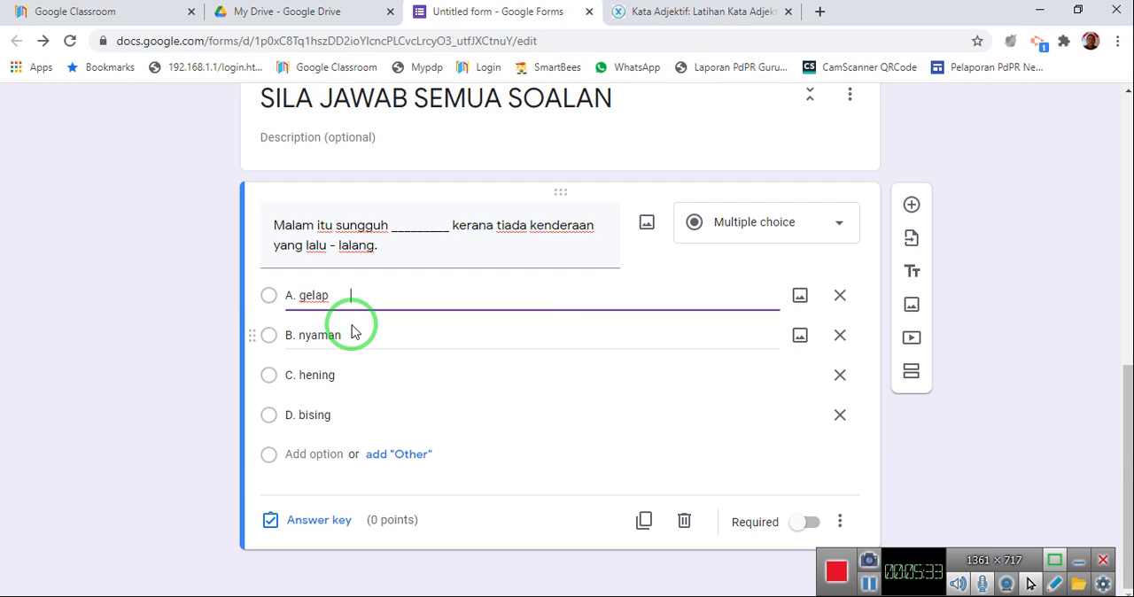
Look at the image sources available for the question, close them without inserting anything and review the form.
left_click(647, 226)
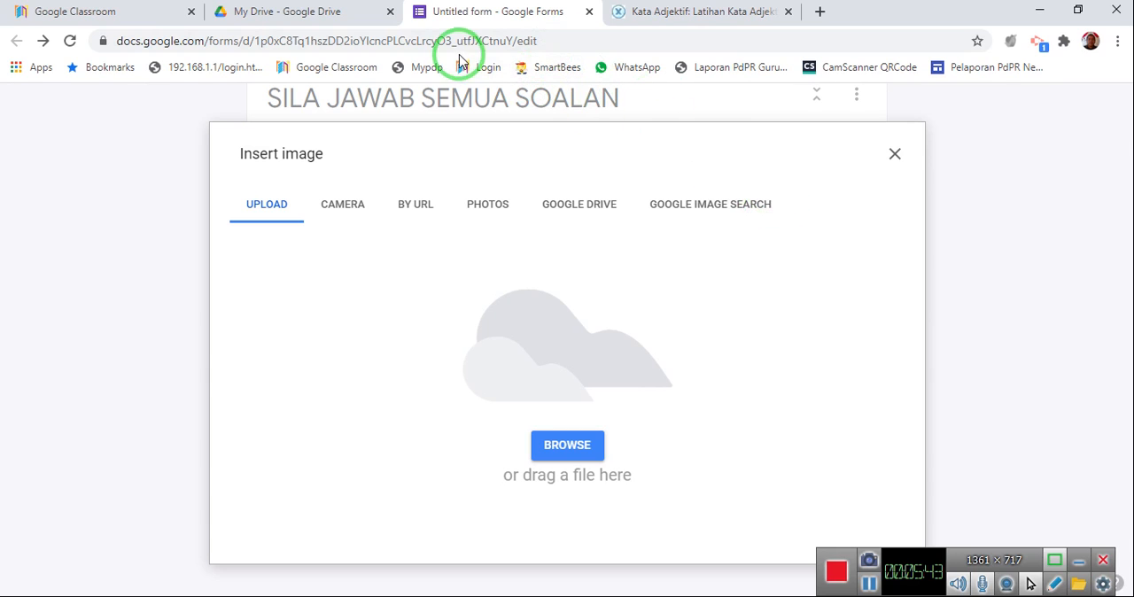
left_click(893, 158)
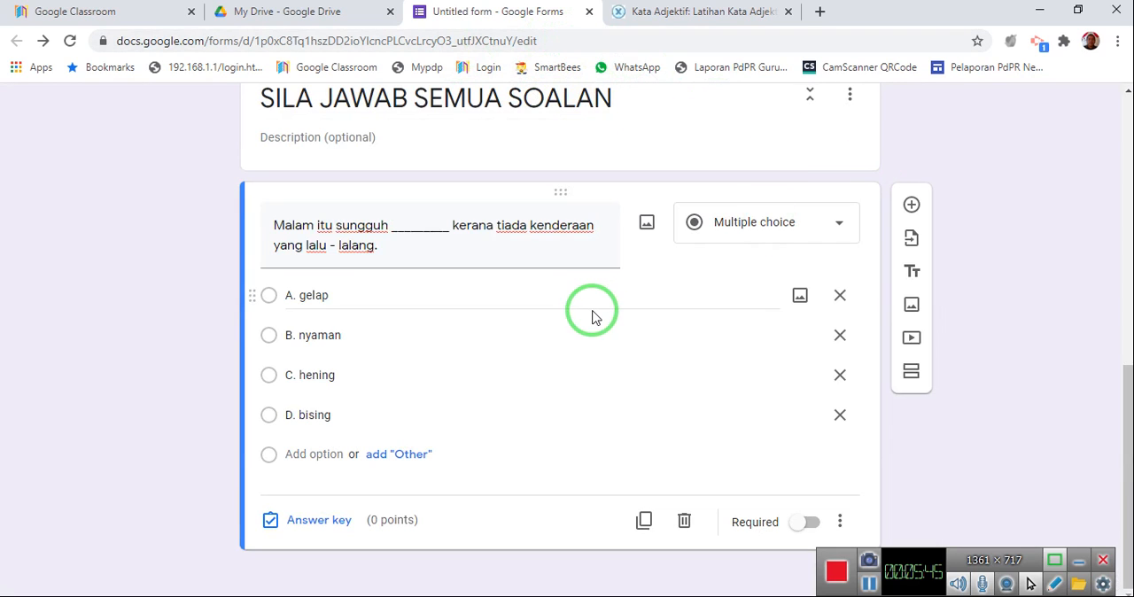
scroll(732, 252, "up", 2)
scroll(733, 263, "up", 5)
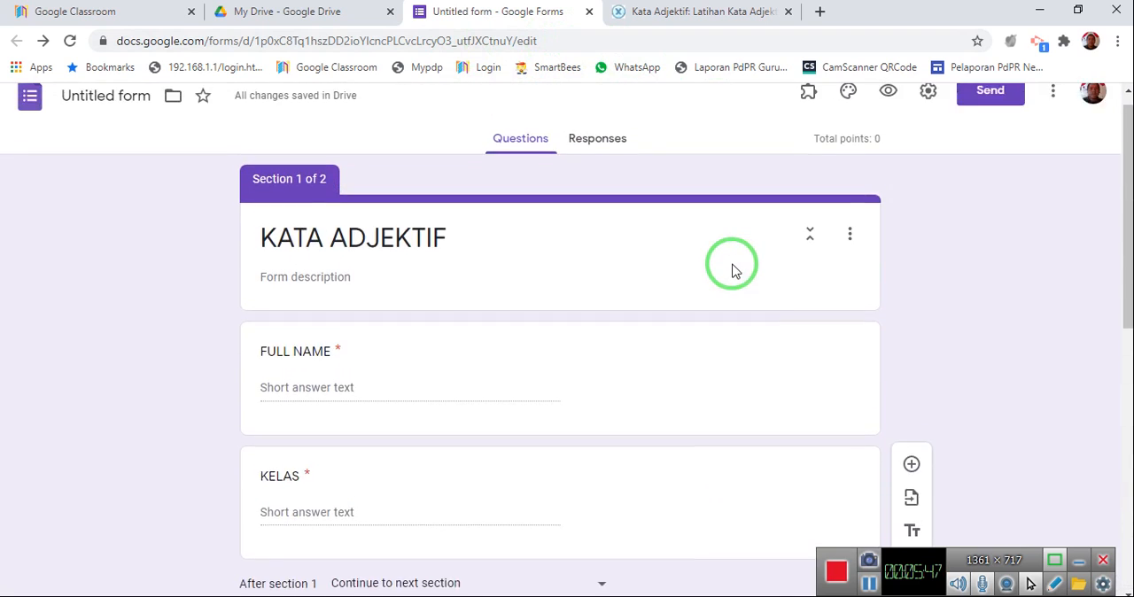
scroll(733, 265, "down", 7)
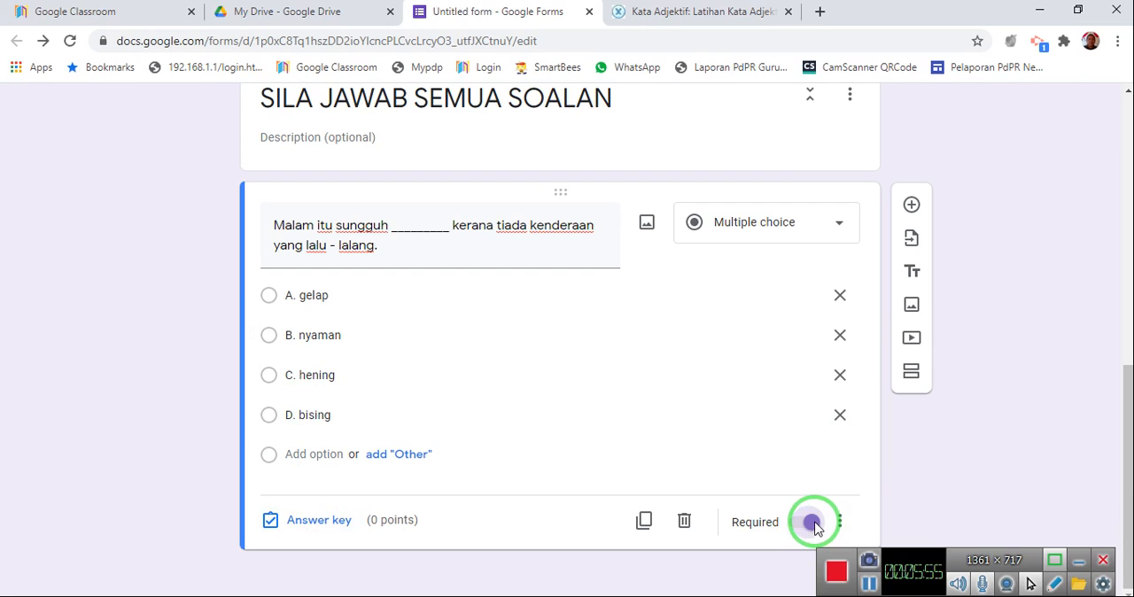
Set the question's answer key to 4 points with "C. hening" as the correct answer.
left_click(319, 528)
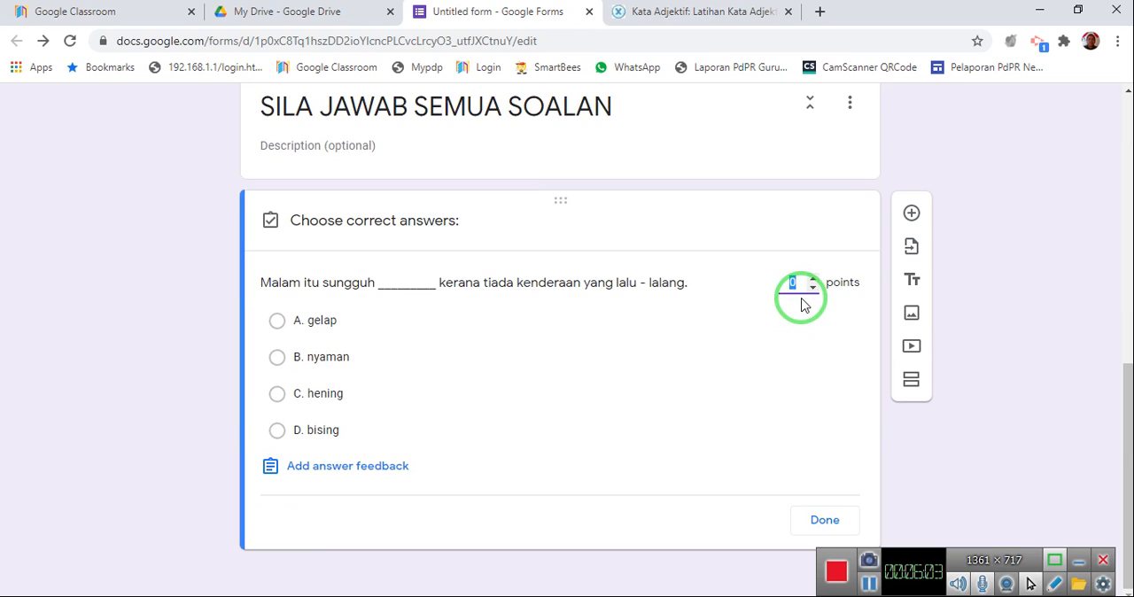
type("4")
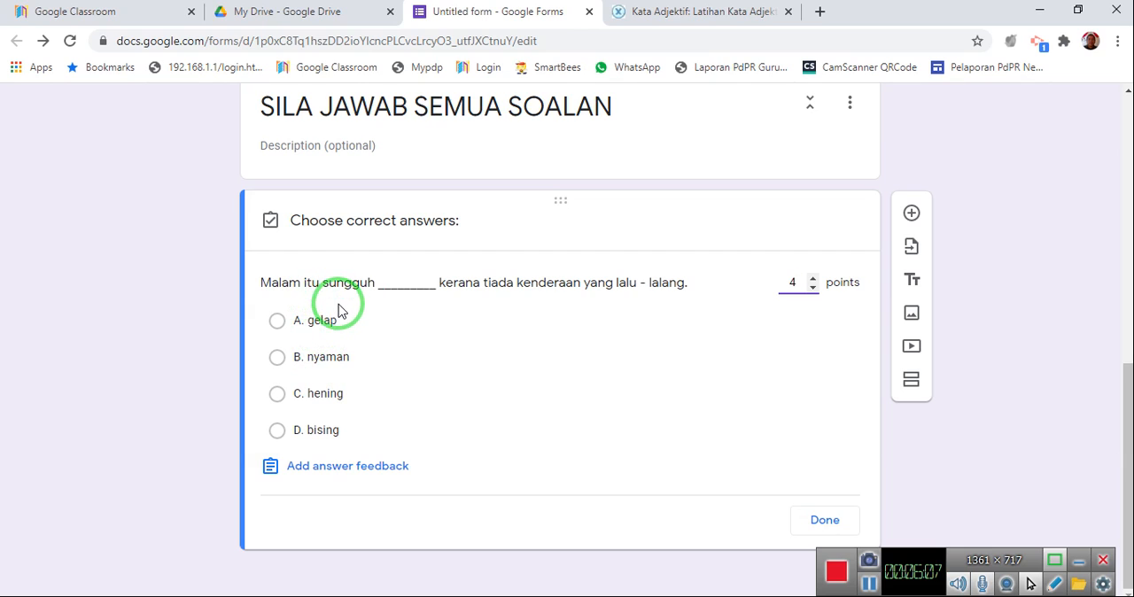
left_click(334, 409)
left_click(819, 521)
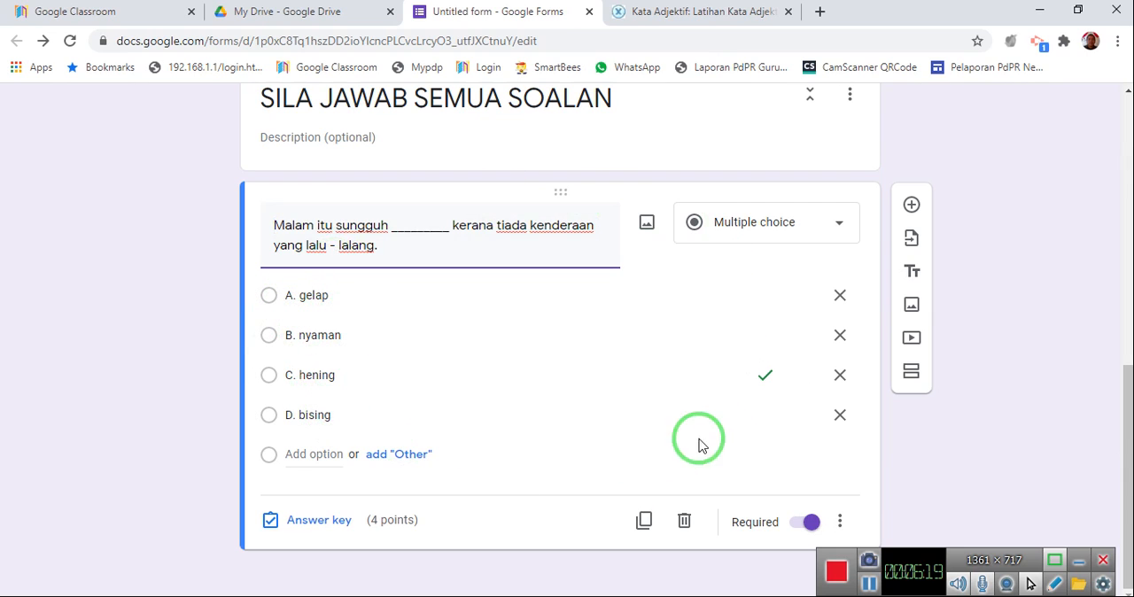
Add a new question and paste in the sentence of exercise 2, "Amir sangat _______ kerena mendapat keputusan yang tidak begitu cemerlang dalam UPSR.", from the exercise page.
left_click(912, 206)
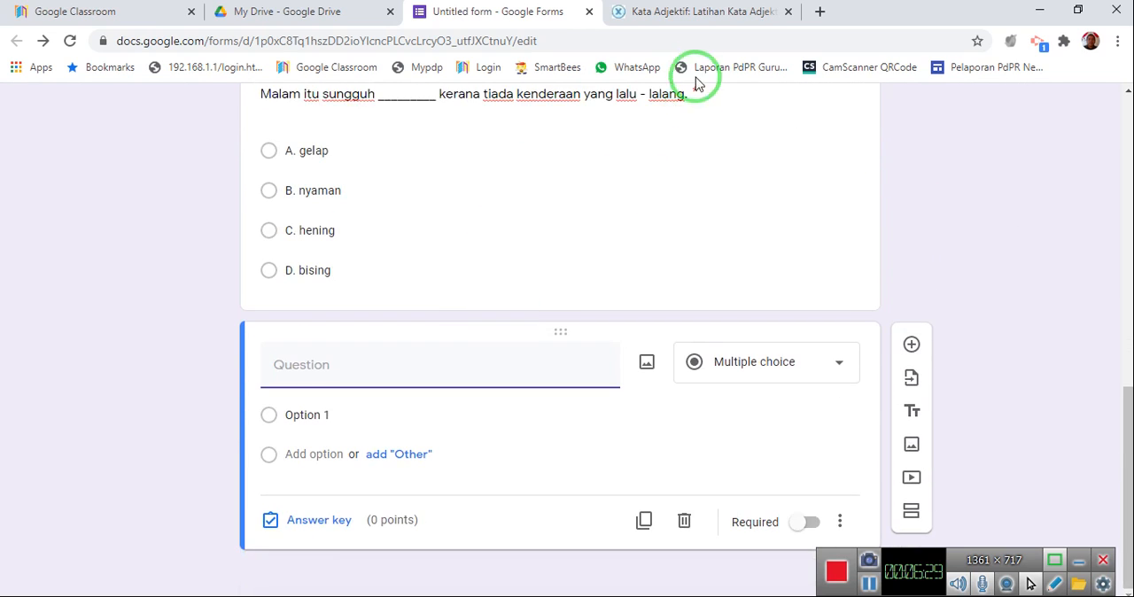
left_click(681, 13)
left_click_drag(401, 169, 641, 193)
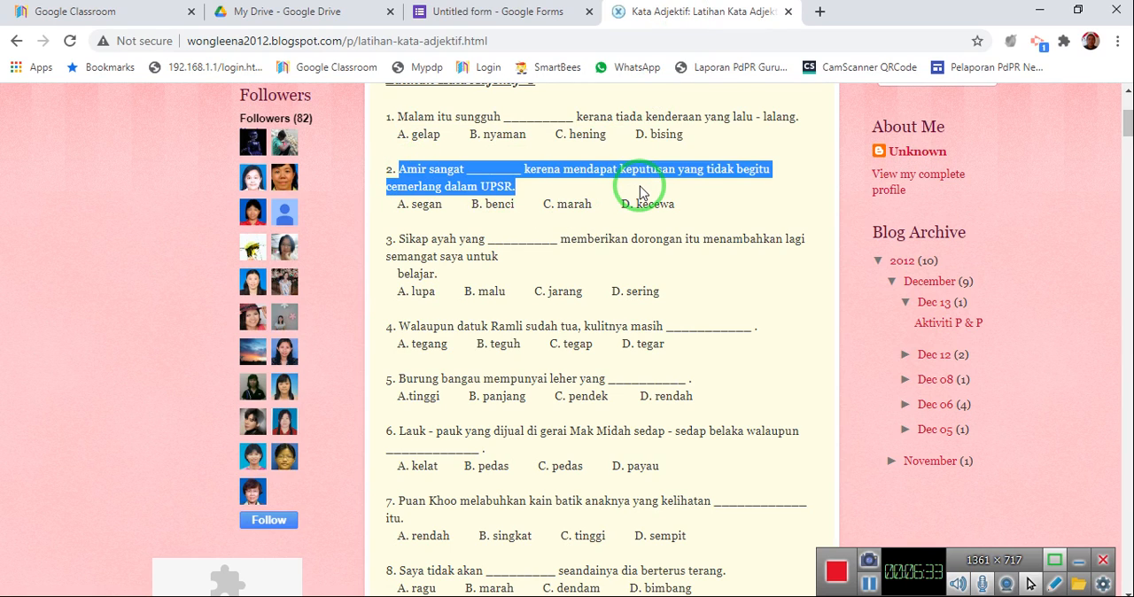
left_click(453, 18)
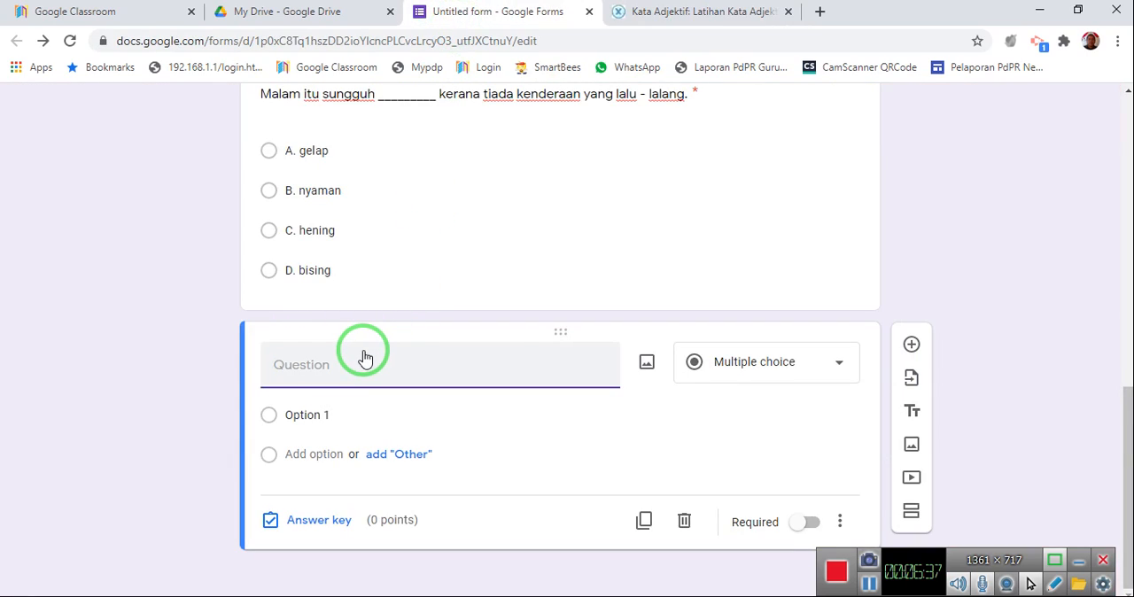
key("ctrl+v")
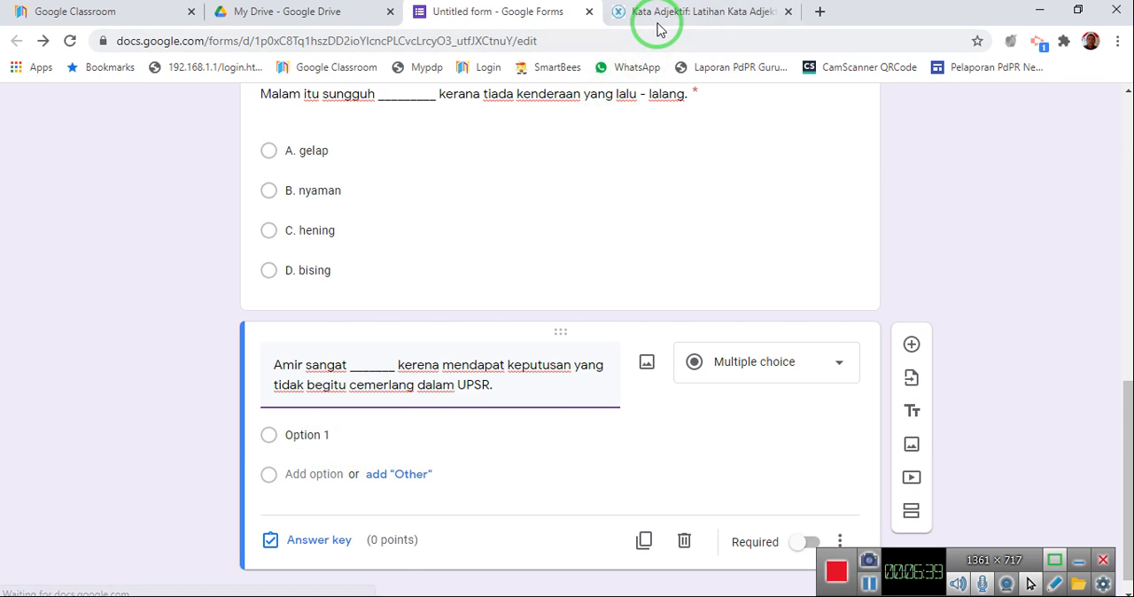
Copy the four answer choices A to D of exercise 2 and paste them into the new question's first option.
left_click(658, 24)
scroll(416, 137, "down", 1)
left_click_drag(399, 120, 658, 139)
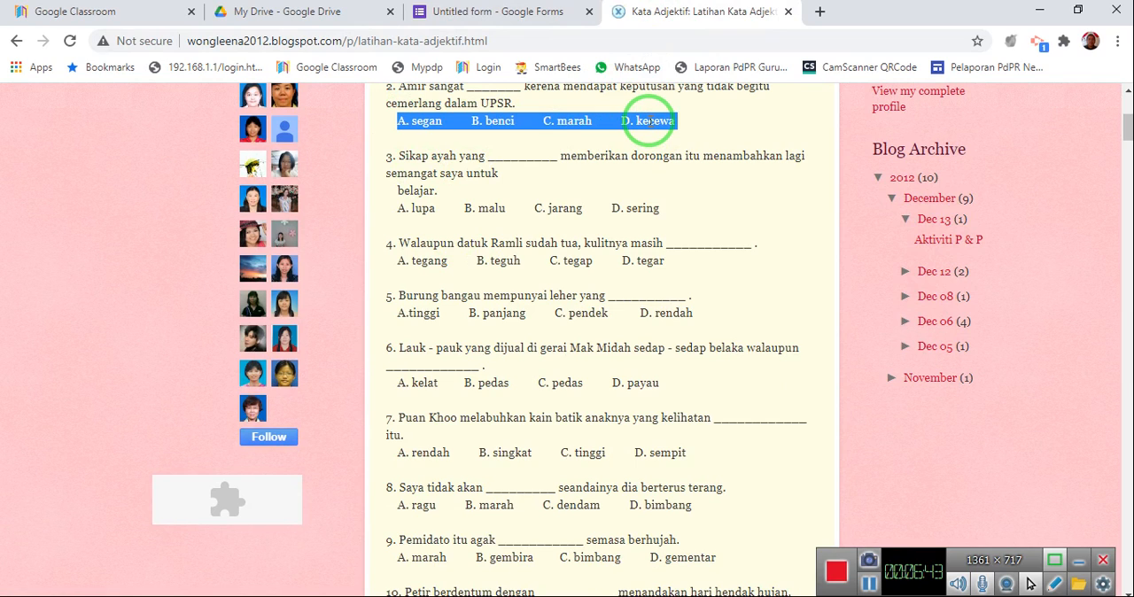
left_click(500, 12)
left_click(301, 434)
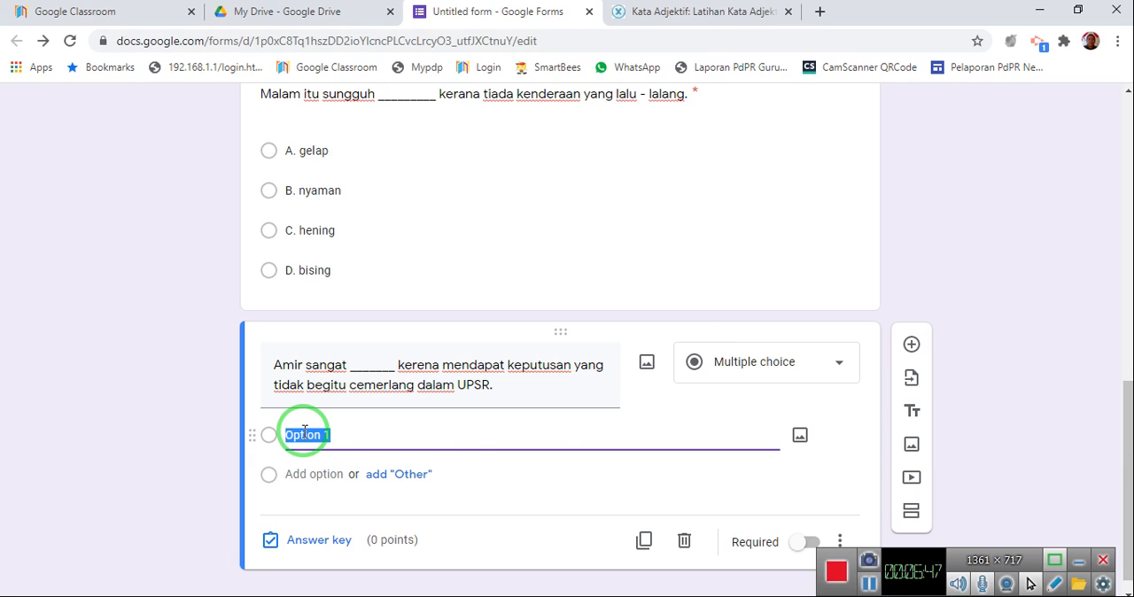
Copy choices B to D from the first option into a second option and trim the first option to "A. segan".
left_click_drag(363, 435, 565, 442)
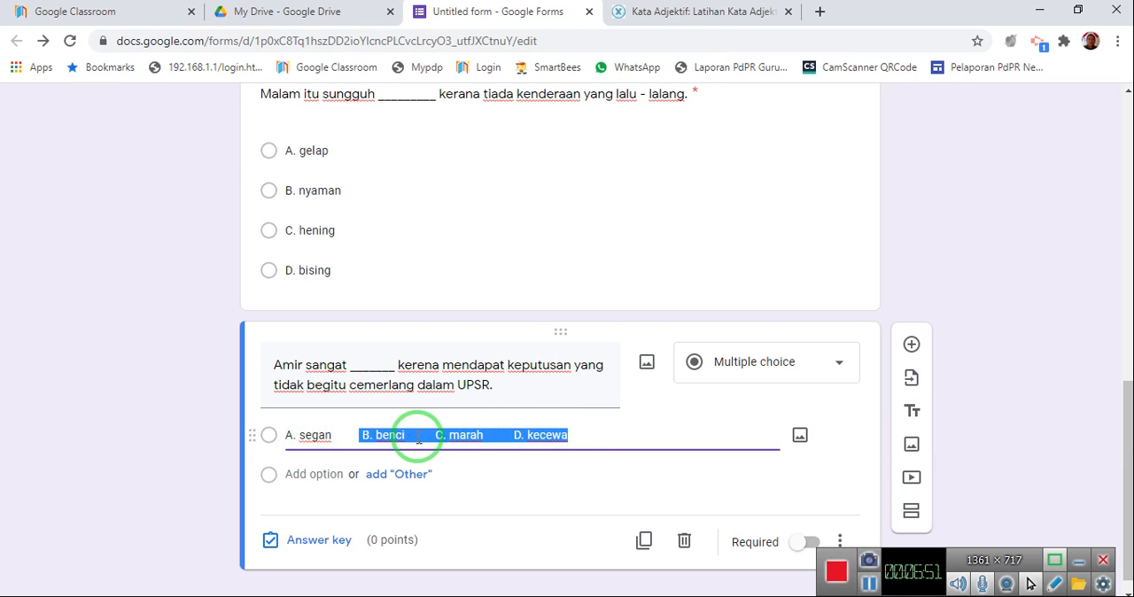
left_click_drag(377, 435, 352, 453)
left_click_drag(327, 479, 311, 470)
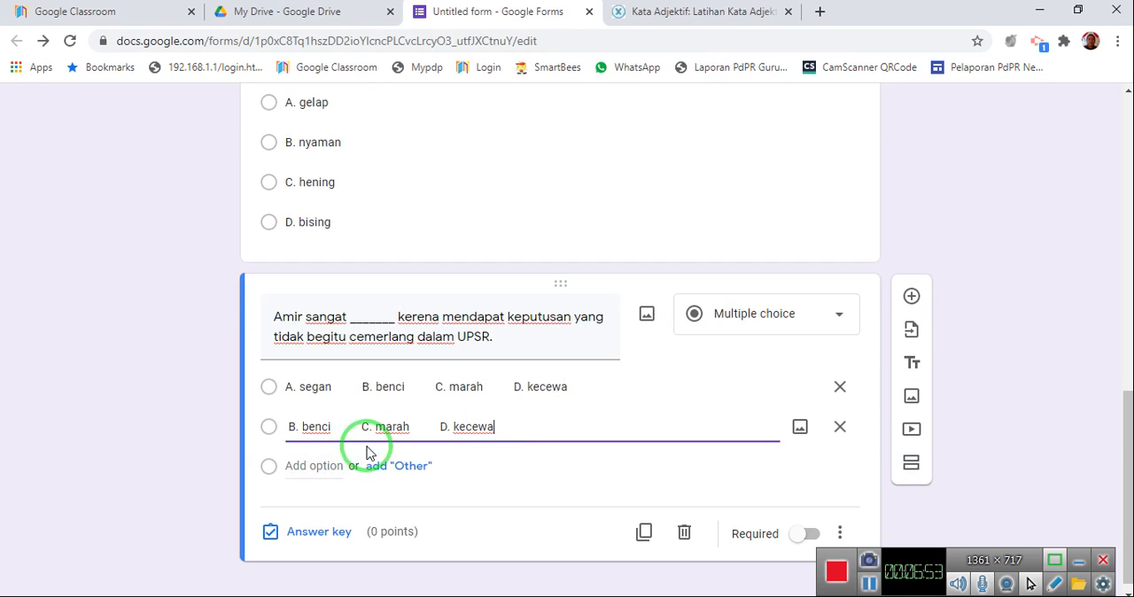
left_click(362, 386)
left_click_drag(563, 383, 352, 414)
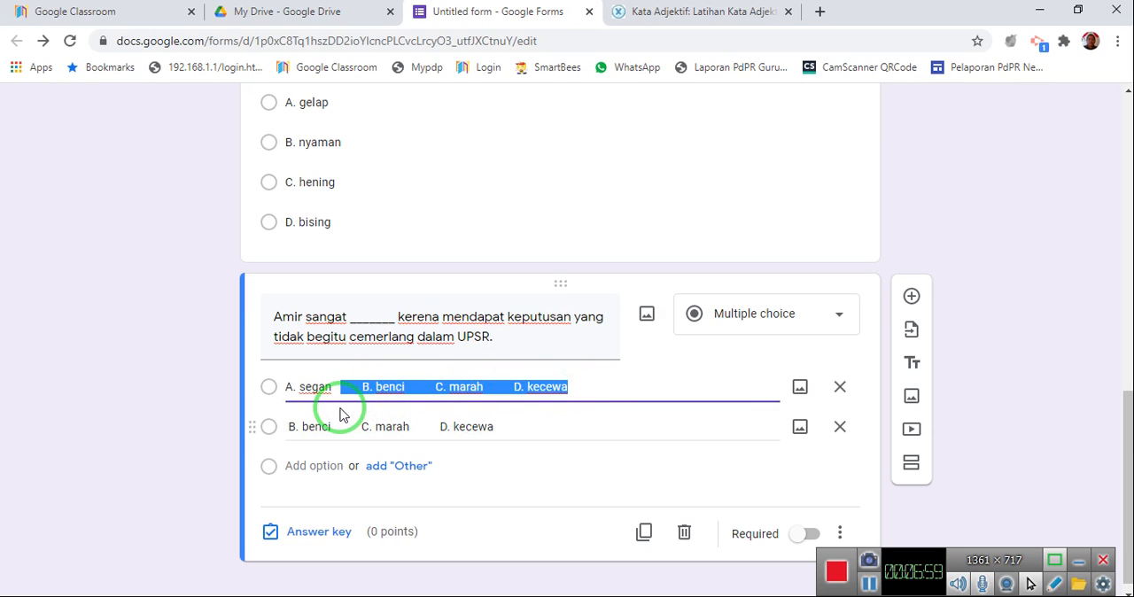
key("BackSpace")
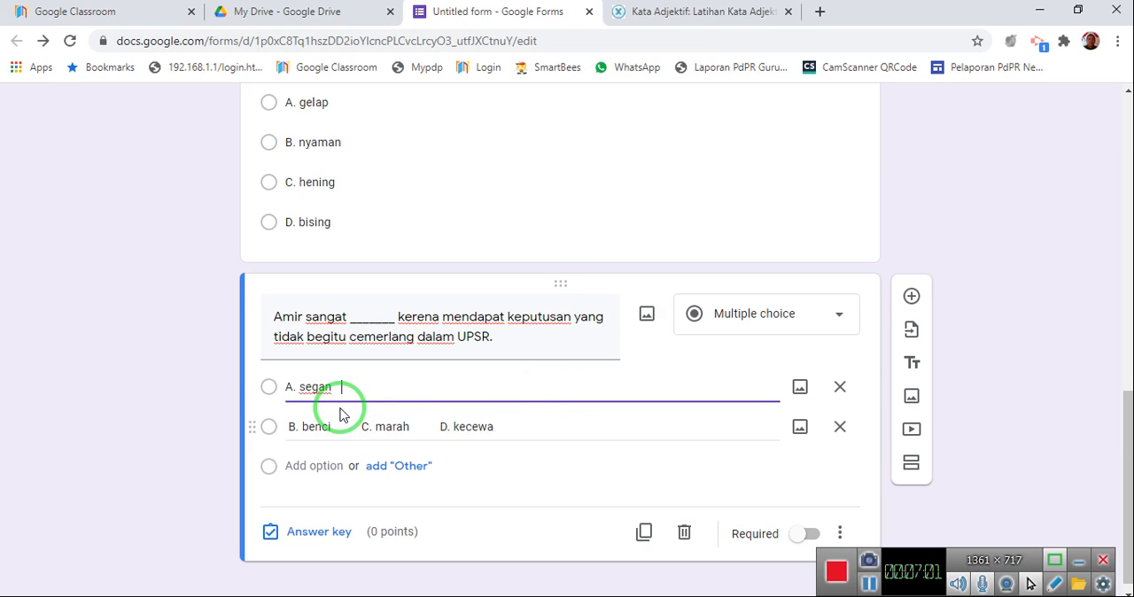
Add "C. marah" and "D. kecewa" as the third and fourth options and trim the second option to "B. benci".
left_click(361, 429)
left_click(361, 427)
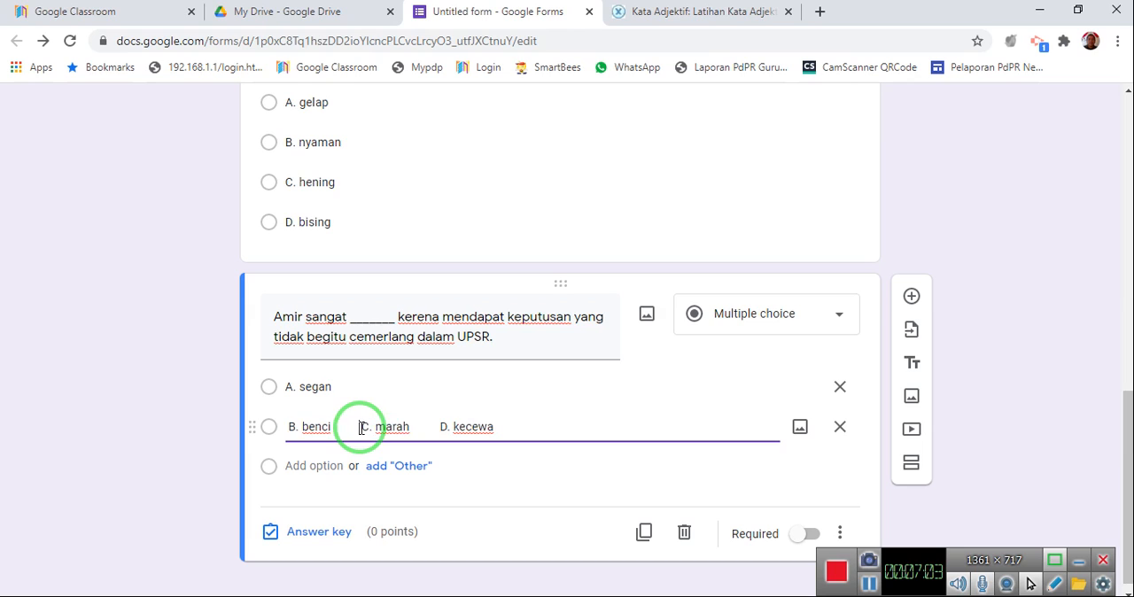
left_click_drag(361, 428, 310, 468)
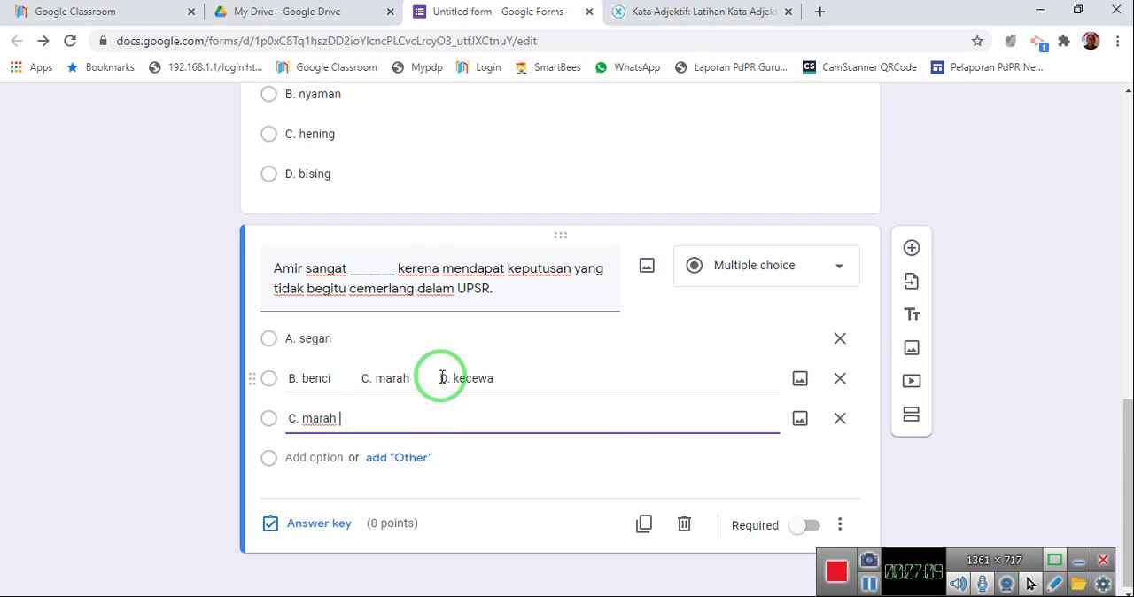
left_click_drag(441, 377, 315, 464)
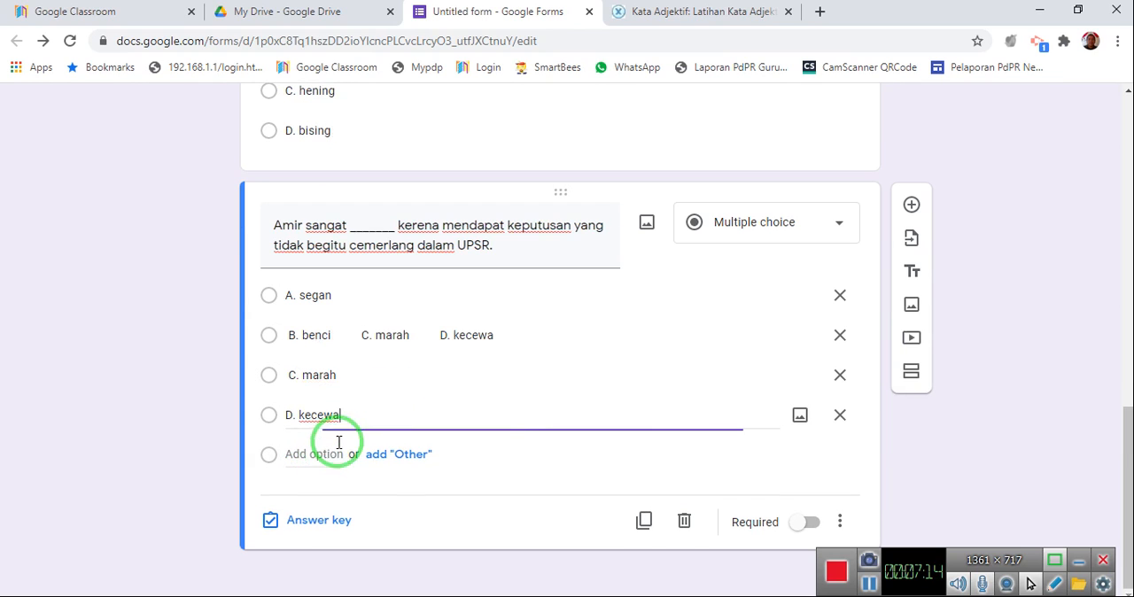
triple_click(358, 337)
left_click_drag(498, 337, 345, 348)
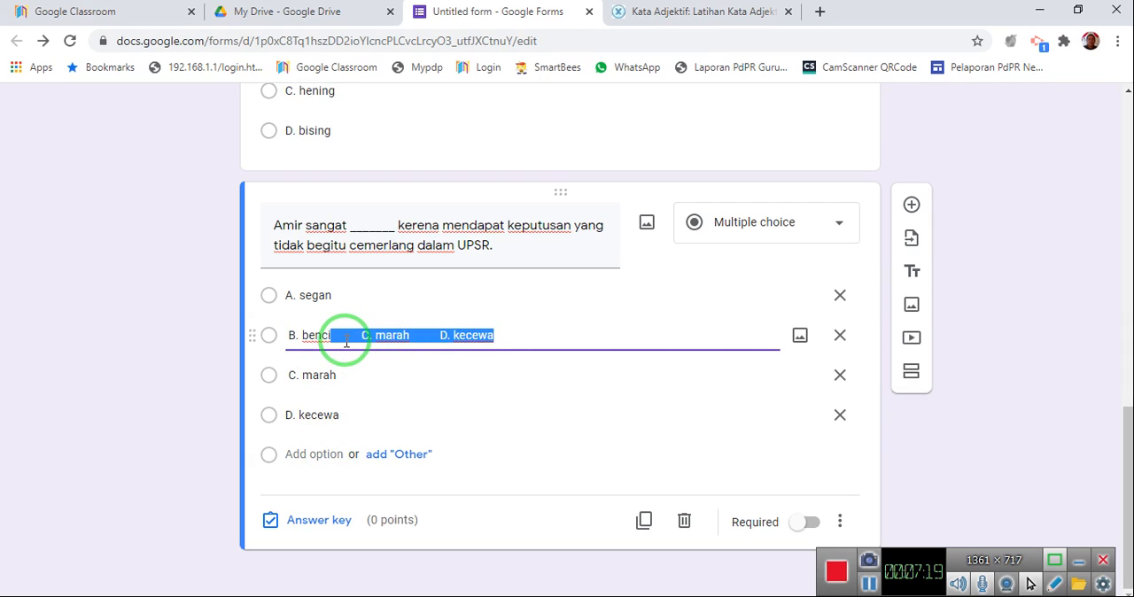
key("BackSpace")
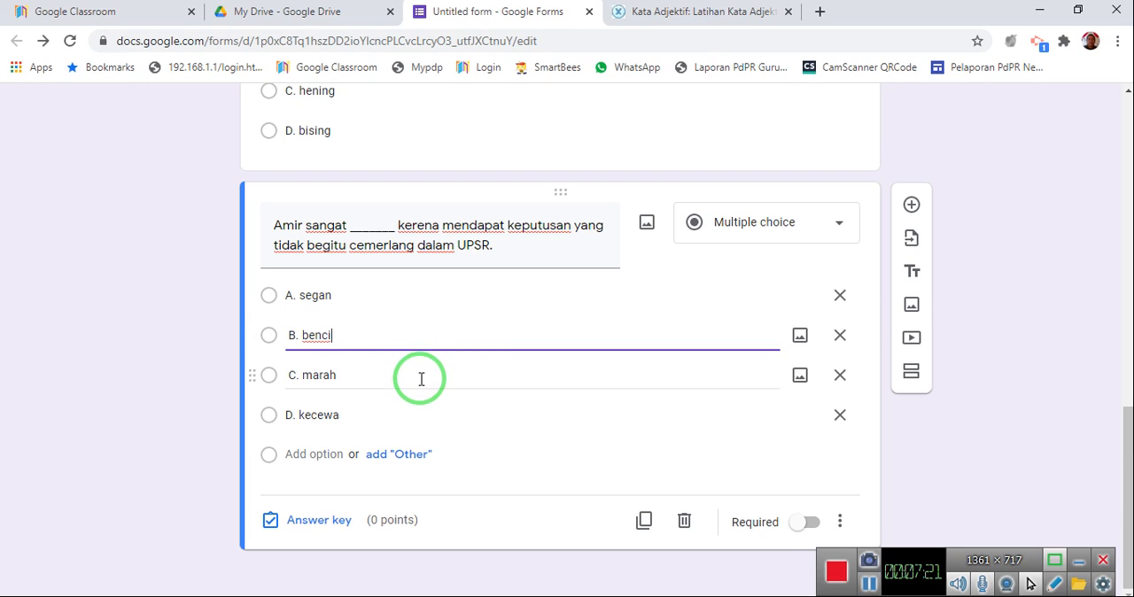
Set the Amir question's answer key to 4 points with "D. kecewa" as correct, and make the question required.
left_click(310, 523)
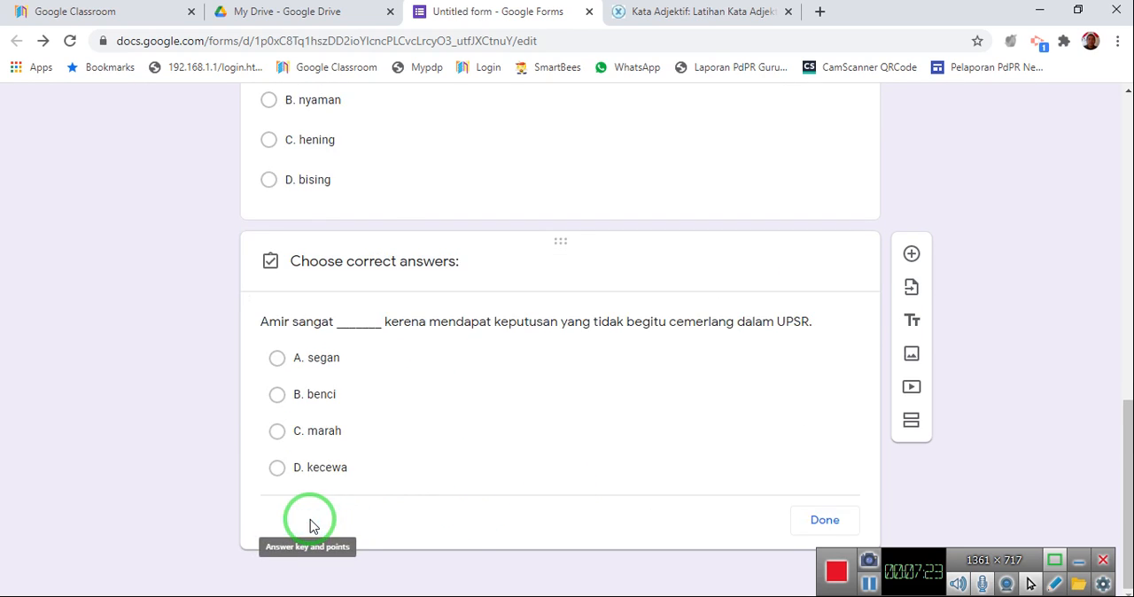
type("4")
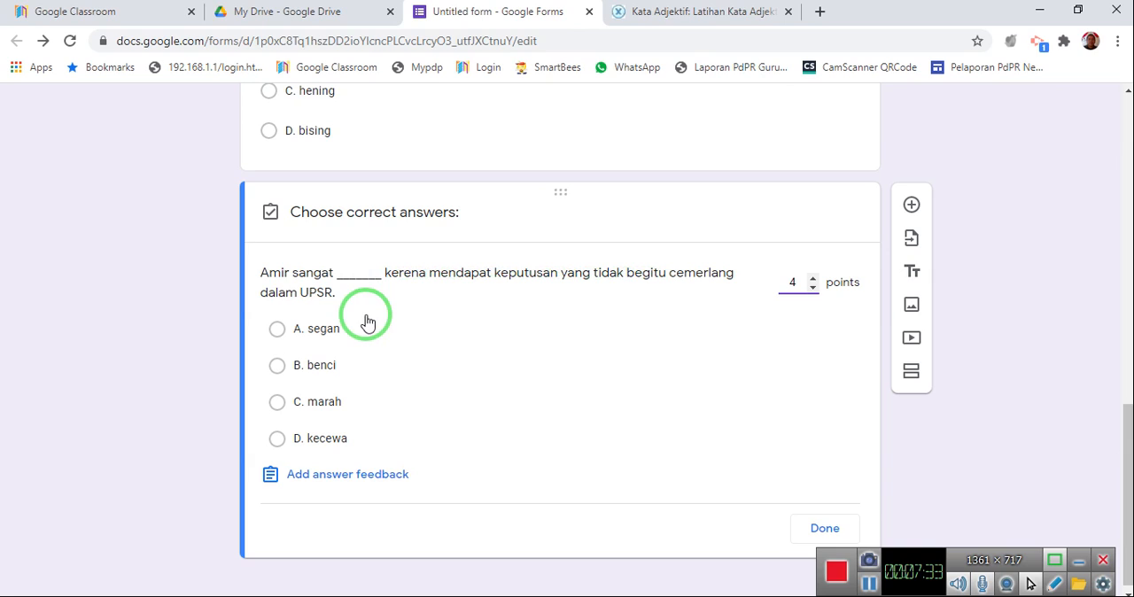
left_click(358, 448)
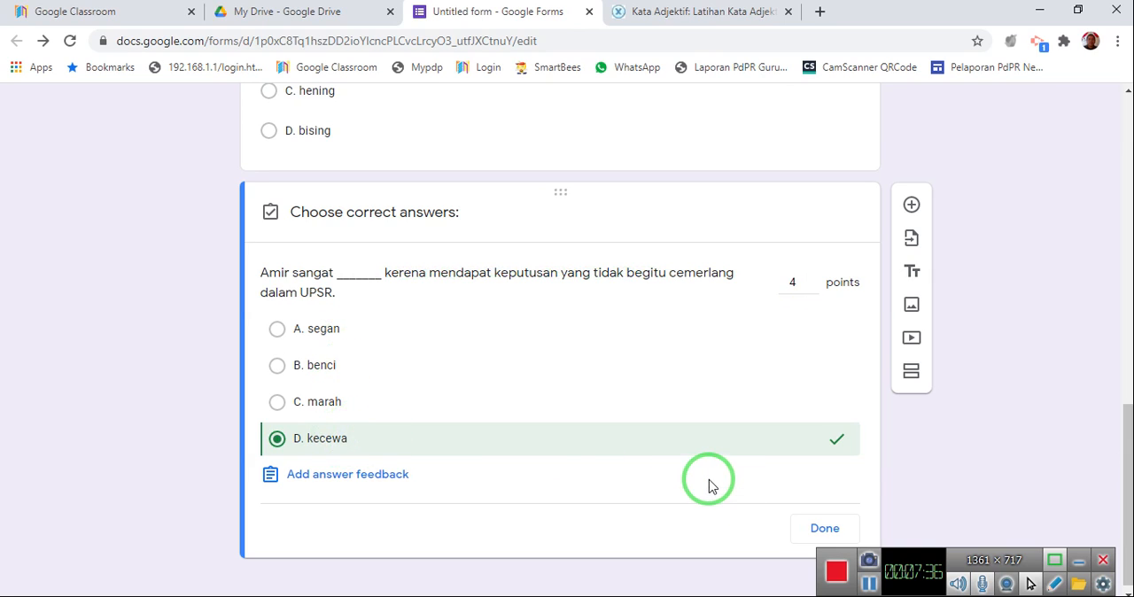
left_click(823, 526)
left_click(811, 542)
Correct the spelling of "kerena" to "kerana" in the text of the Amir question.
left_click(340, 437)
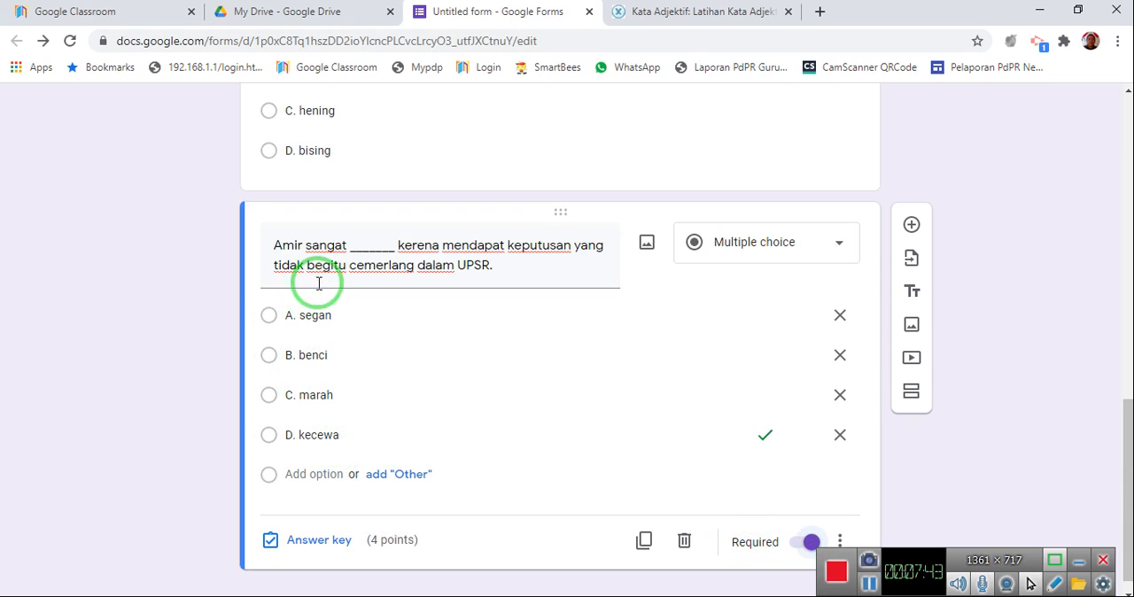
triple_click(419, 245)
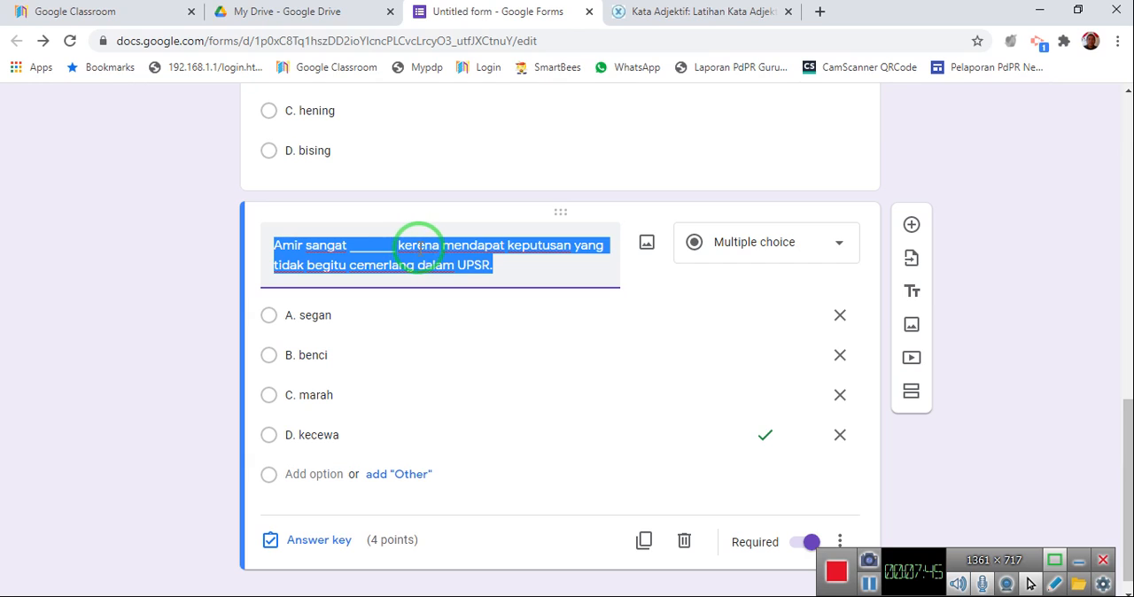
left_click(425, 241)
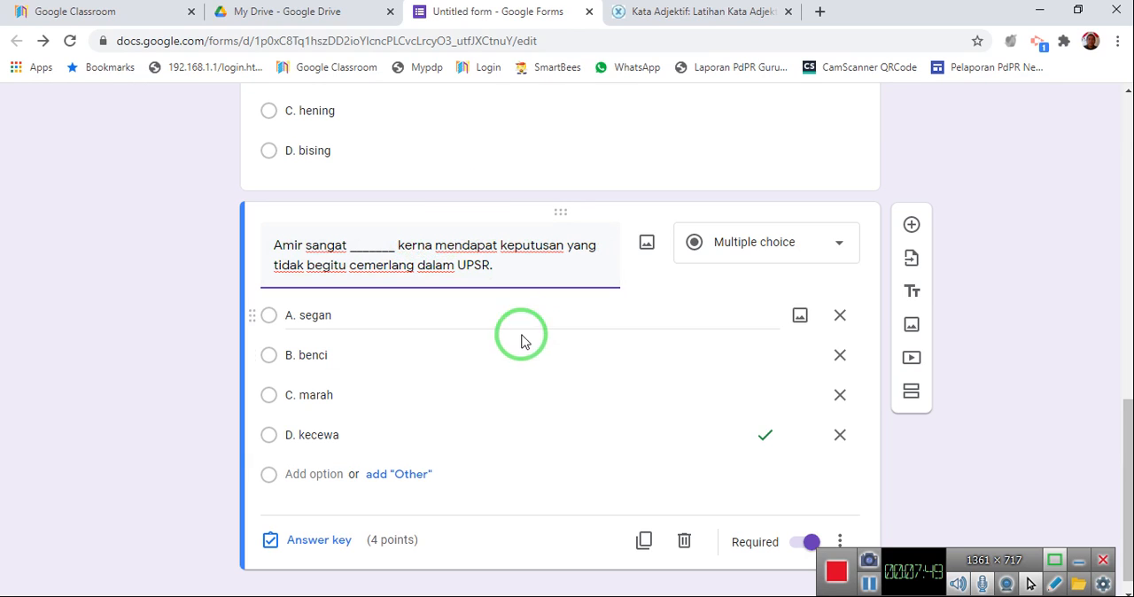
type("a")
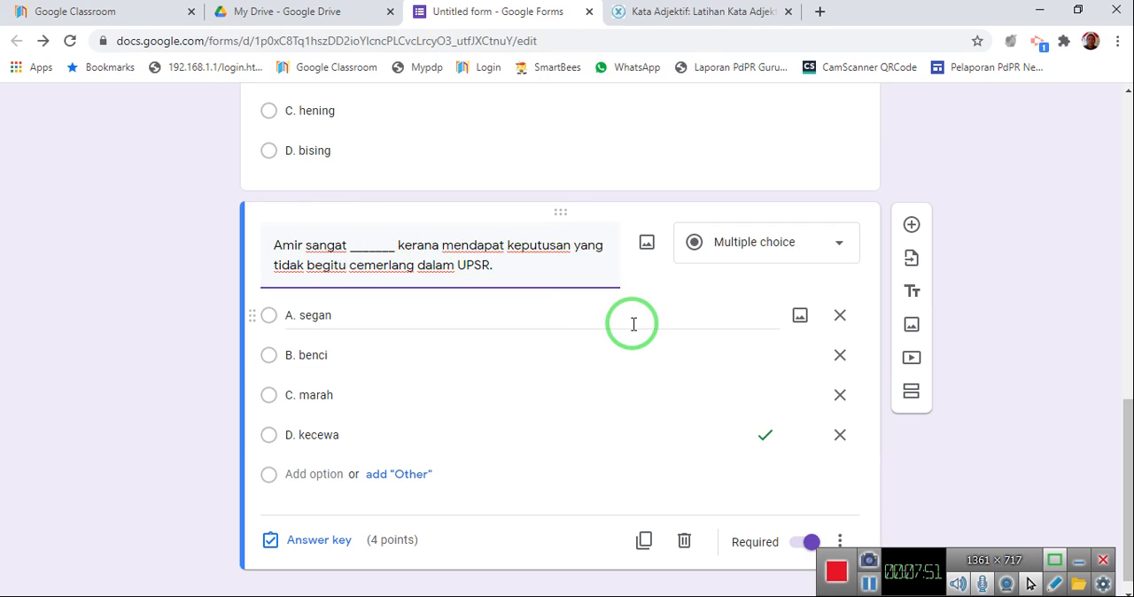
scroll(633, 324, "down", 1)
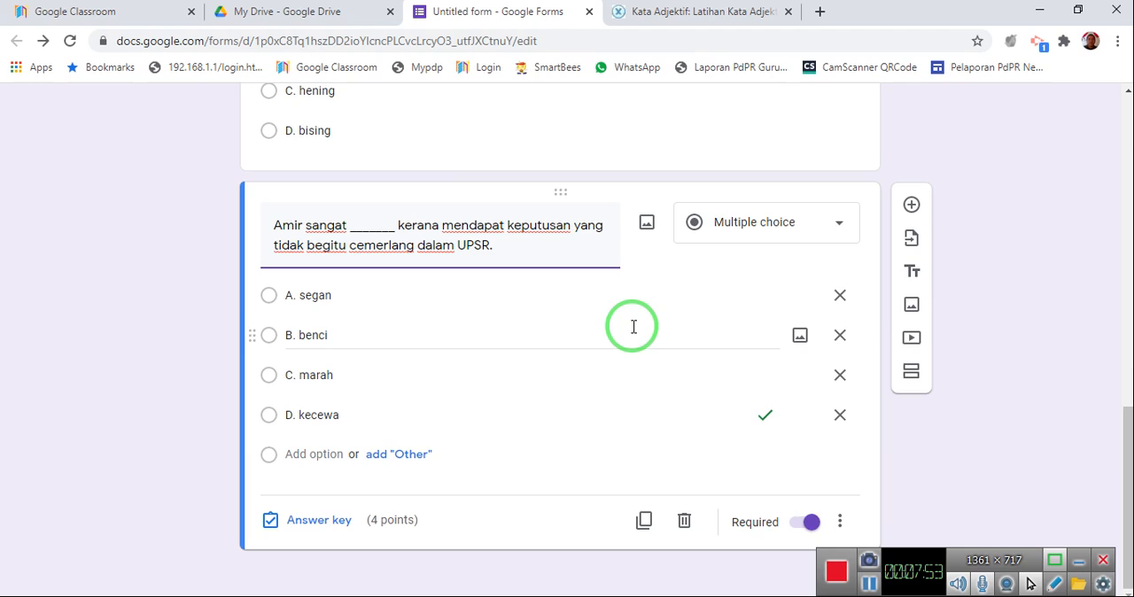
View the form's sharing link in shortened form among the send options, and close them without sending.
scroll(633, 327, "up", 10)
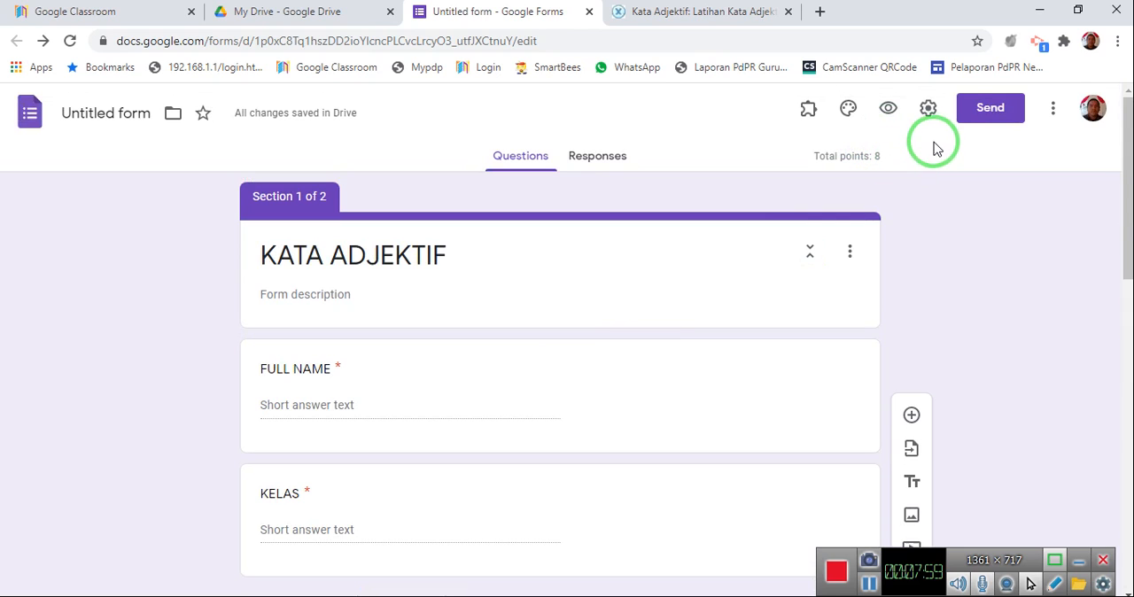
left_click(970, 122)
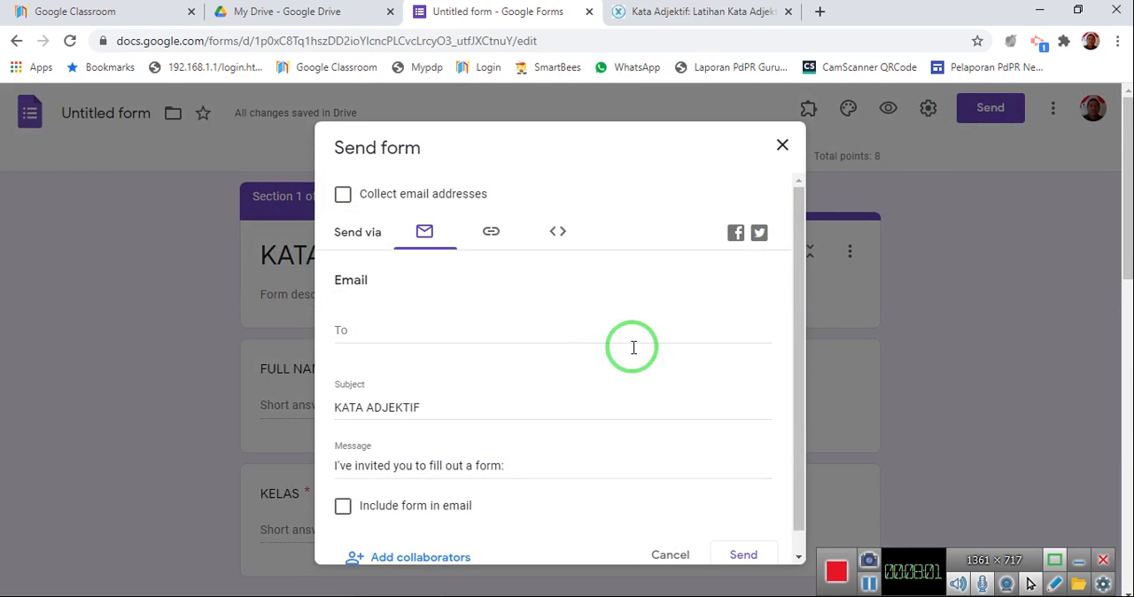
left_click(490, 234)
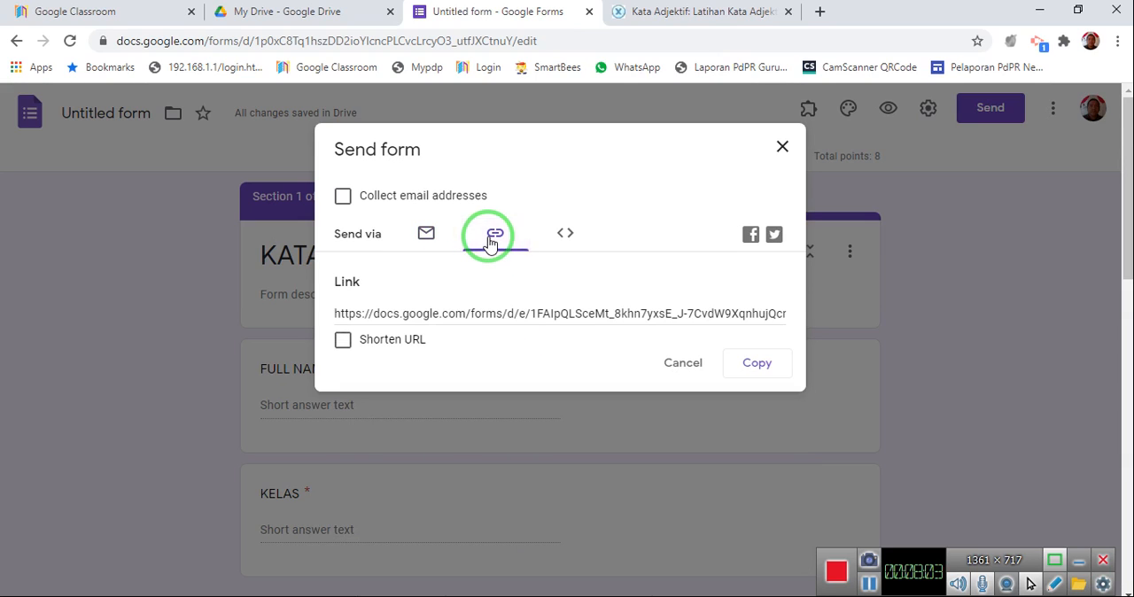
left_click(343, 341)
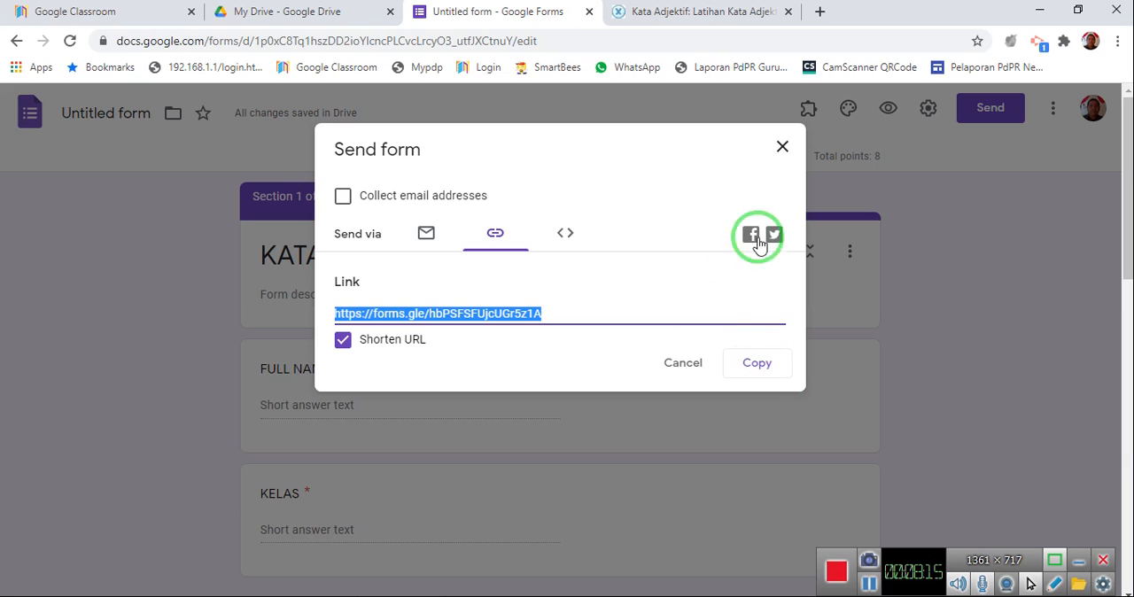
left_click(780, 144)
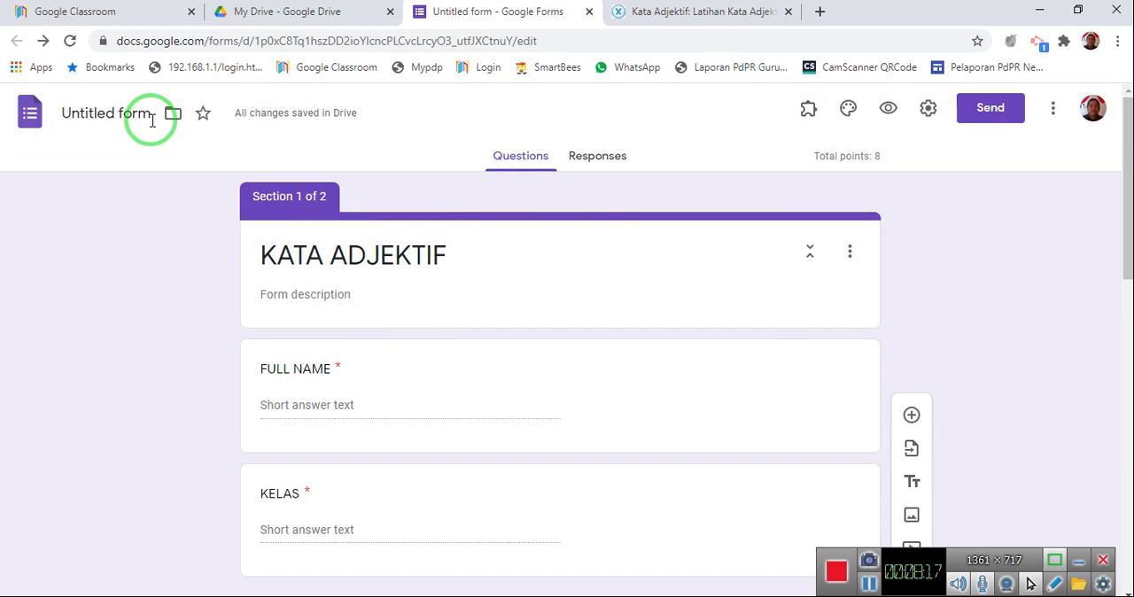
Rename the untitled form file as "KATA ADJEKTIF", matching the form's title.
triple_click(341, 256)
left_click(117, 114)
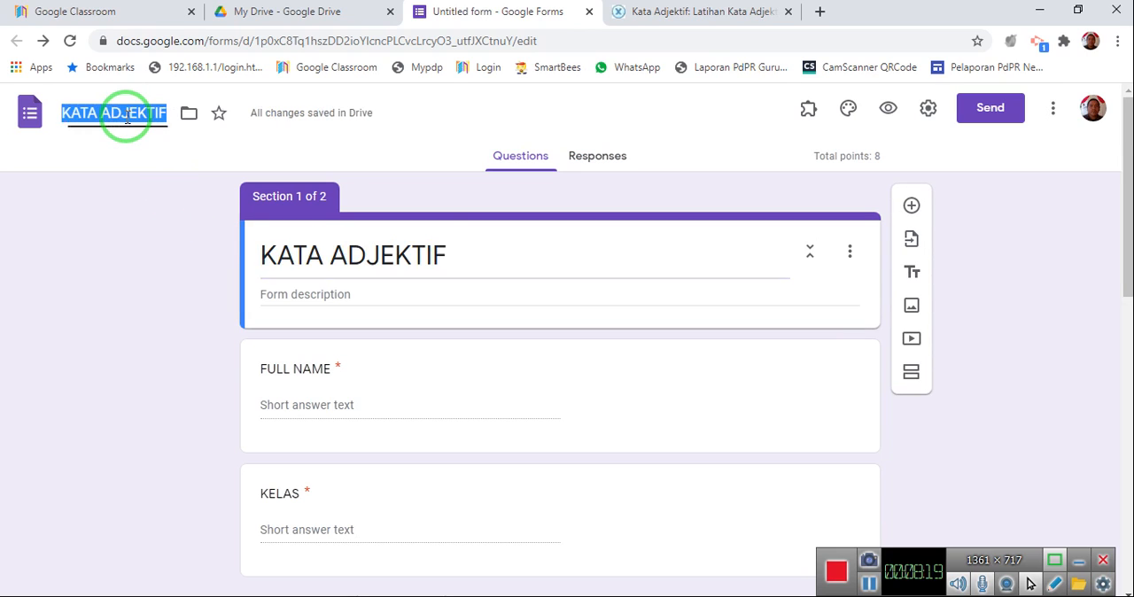
left_click(385, 274)
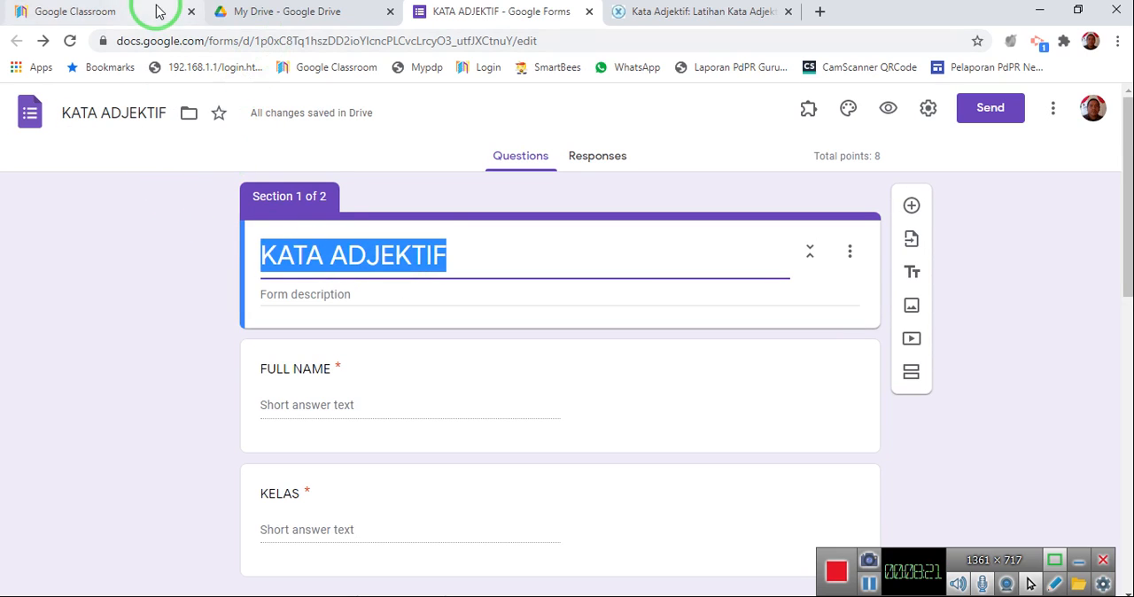
Switch to the DELIMa Google Classroom page and open the Google Classroom class list from it.
left_click(136, 11)
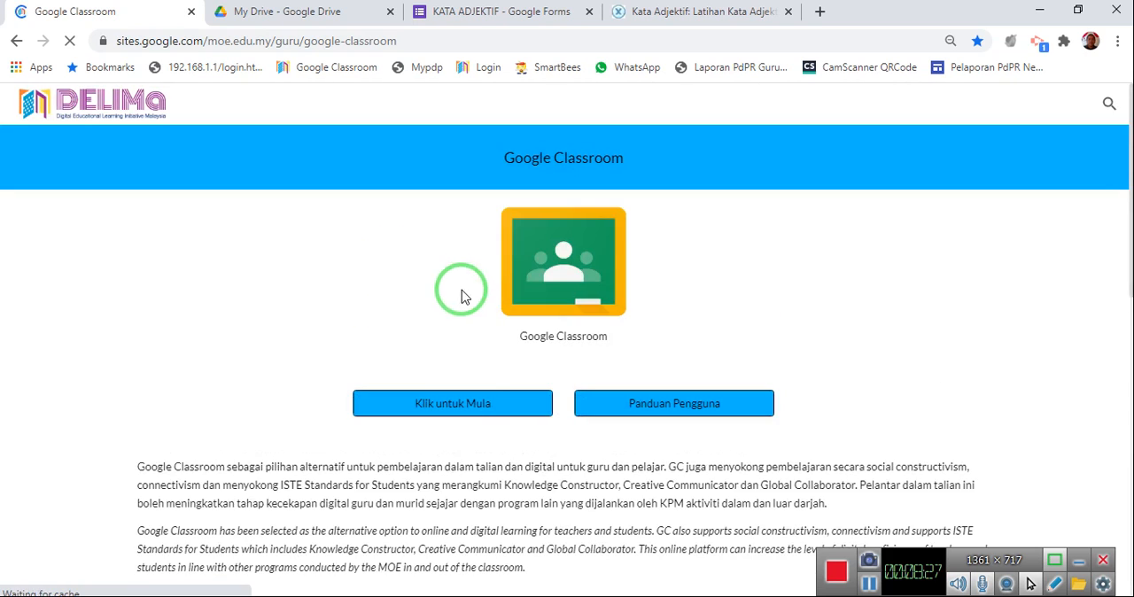
left_click(390, 400)
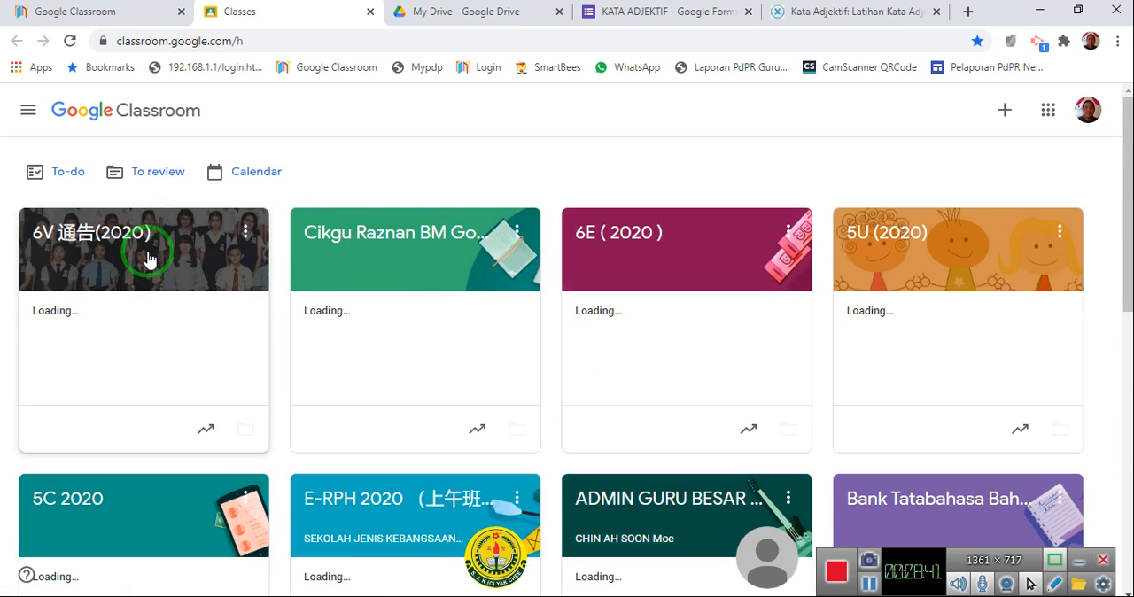
Open the Bank Tatabahasa Bahasa Melayu class and start a new assignment in its classwork.
scroll(505, 314, "down", 5)
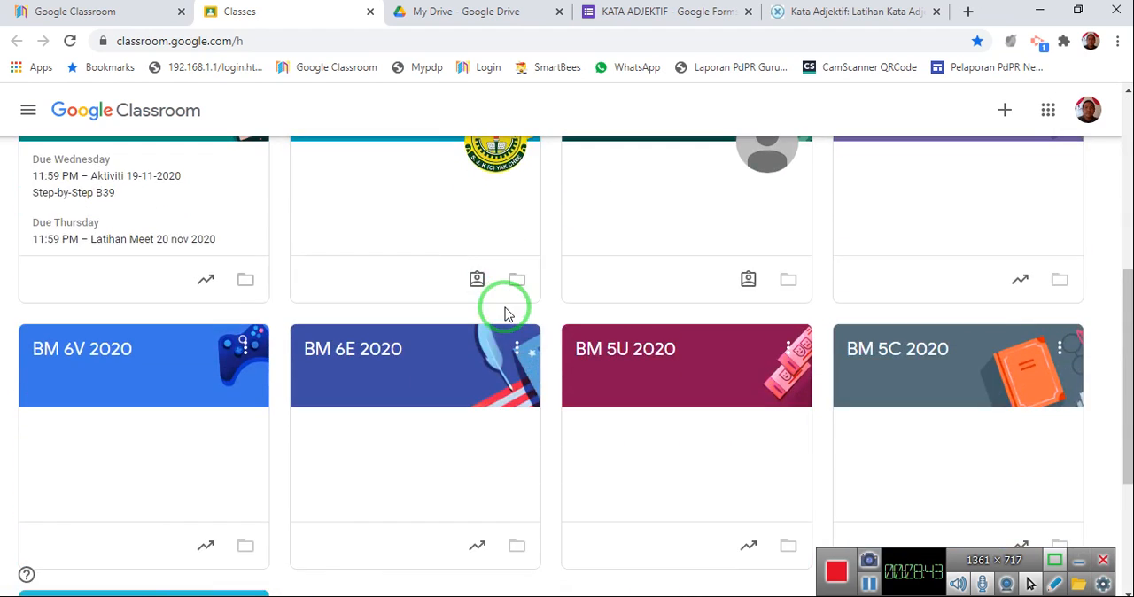
scroll(852, 416, "up", 2)
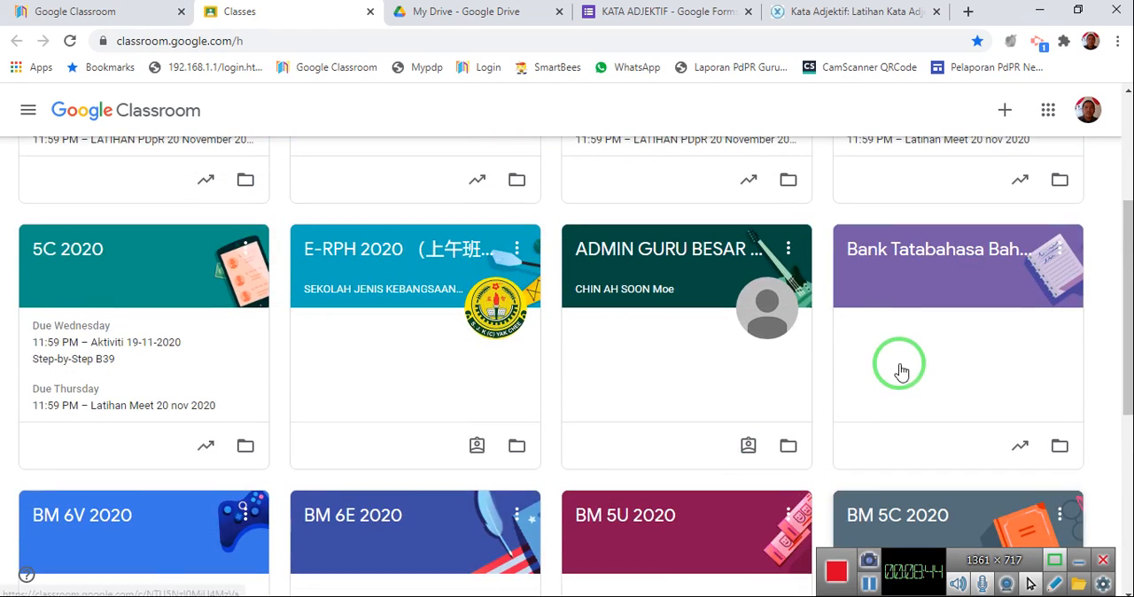
left_click(974, 257)
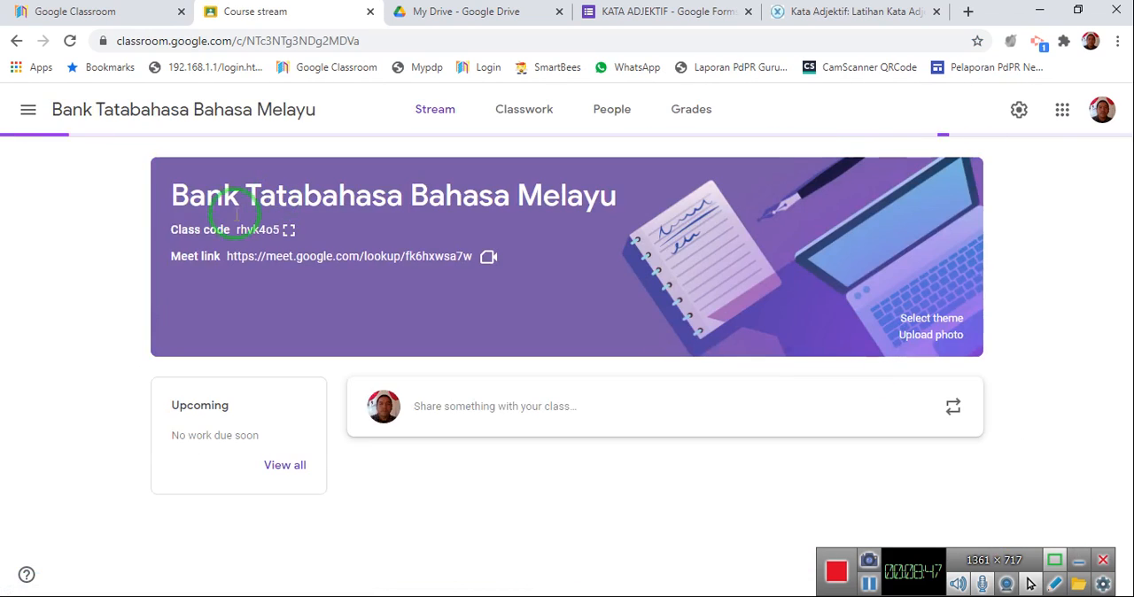
left_click(518, 110)
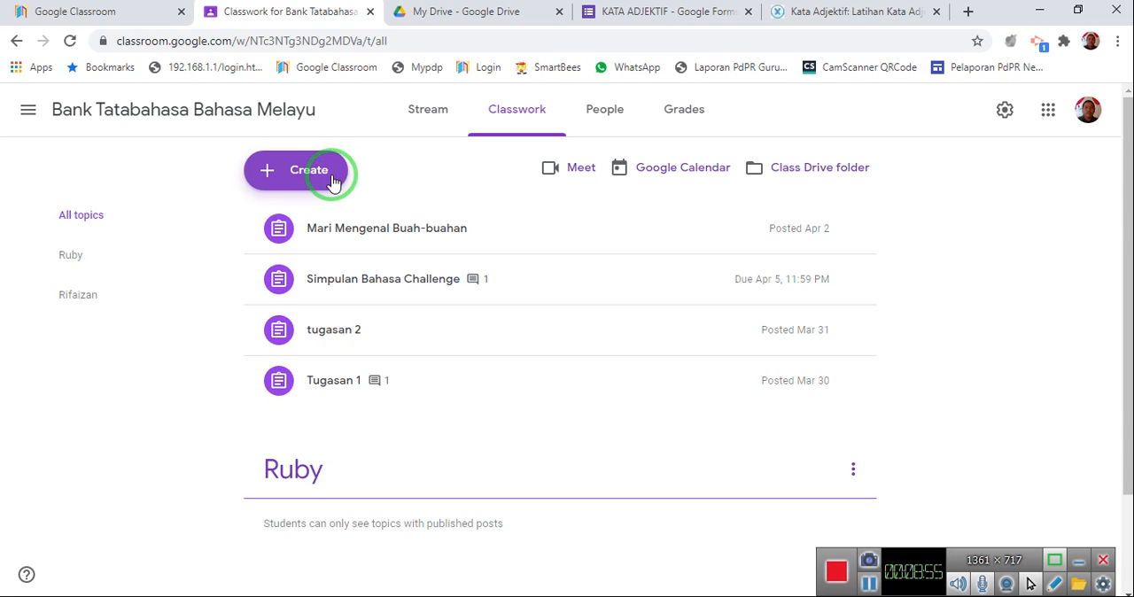
left_click(333, 182)
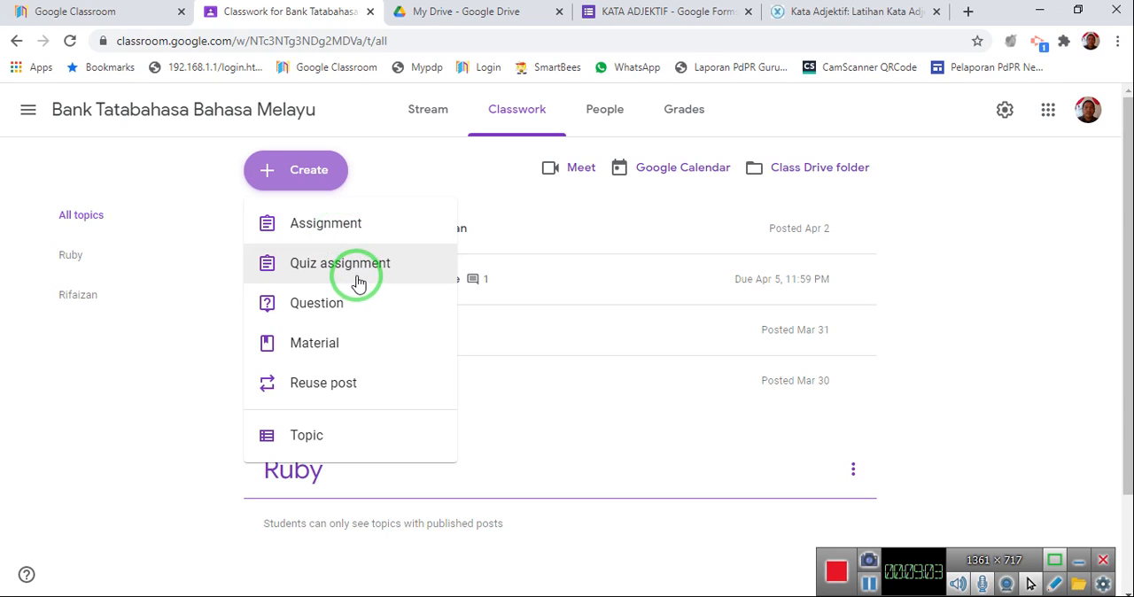
left_click(348, 228)
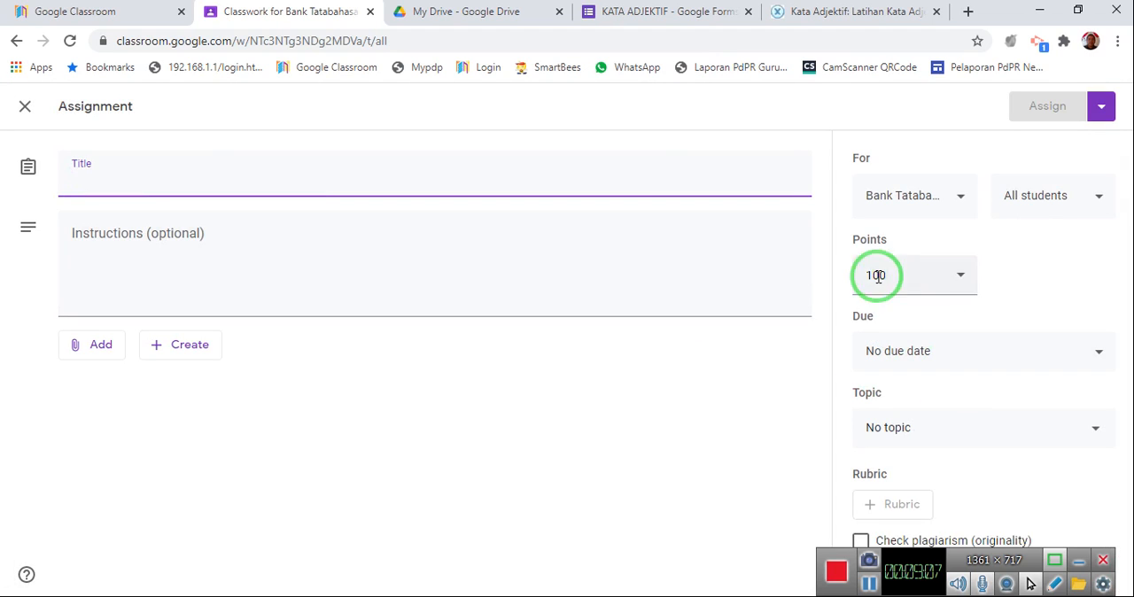
Set the assignment's points to 8 and title it "Contoh Google Form".
left_click(924, 281)
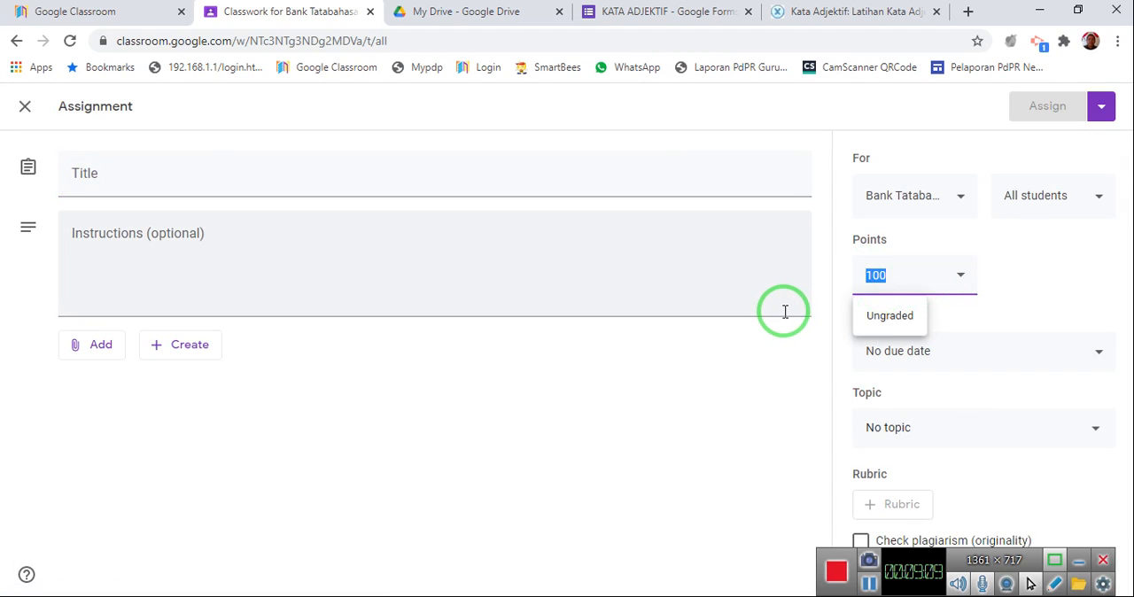
type("8")
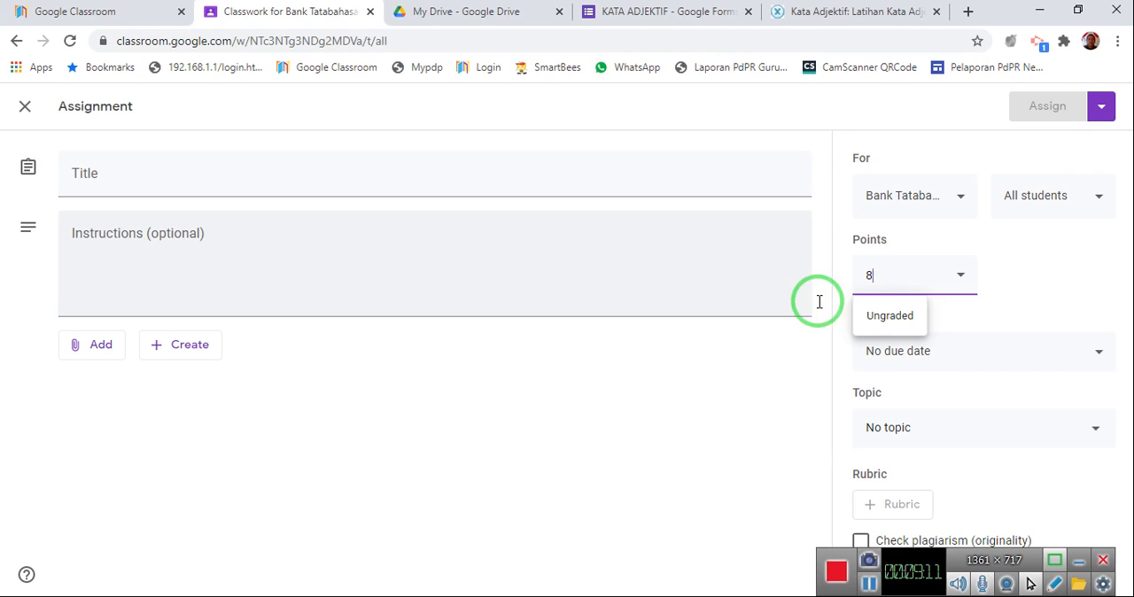
left_click(785, 426)
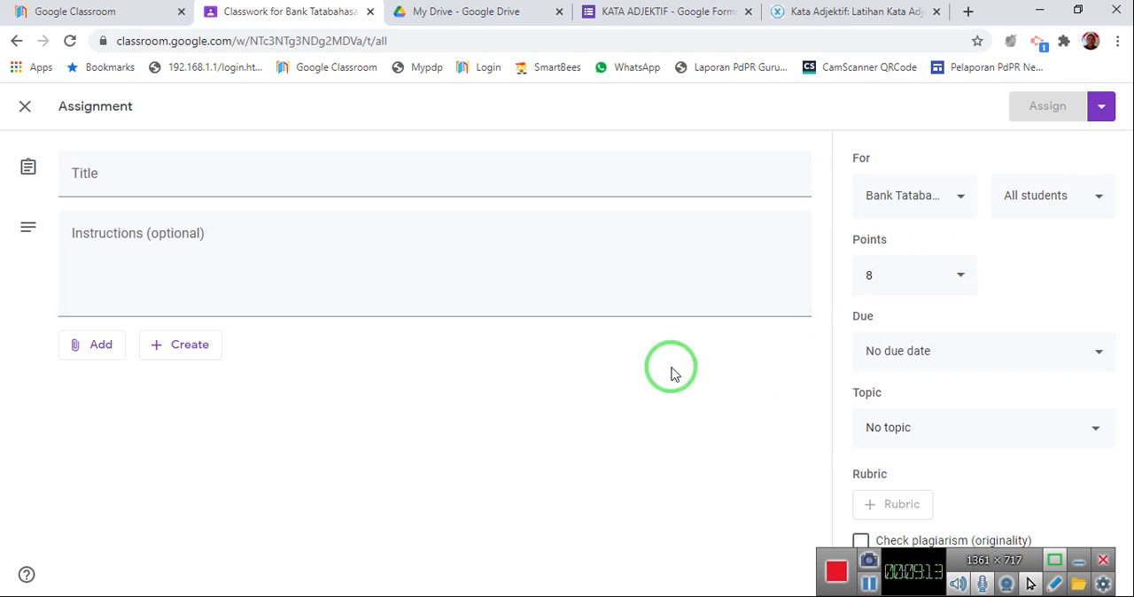
left_click(190, 188)
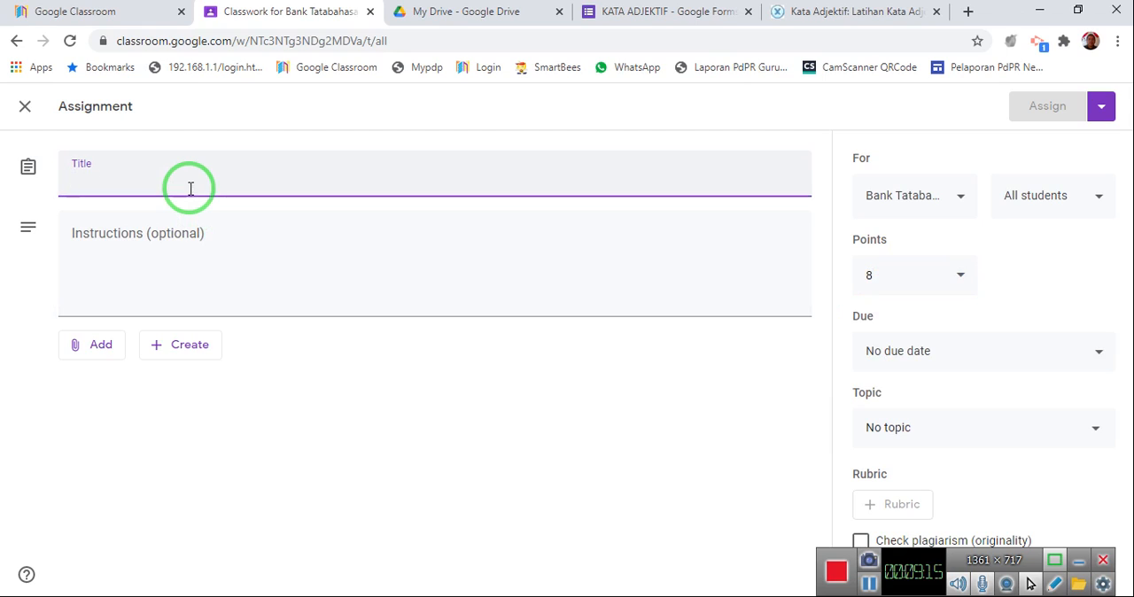
type("Contoh Google Form")
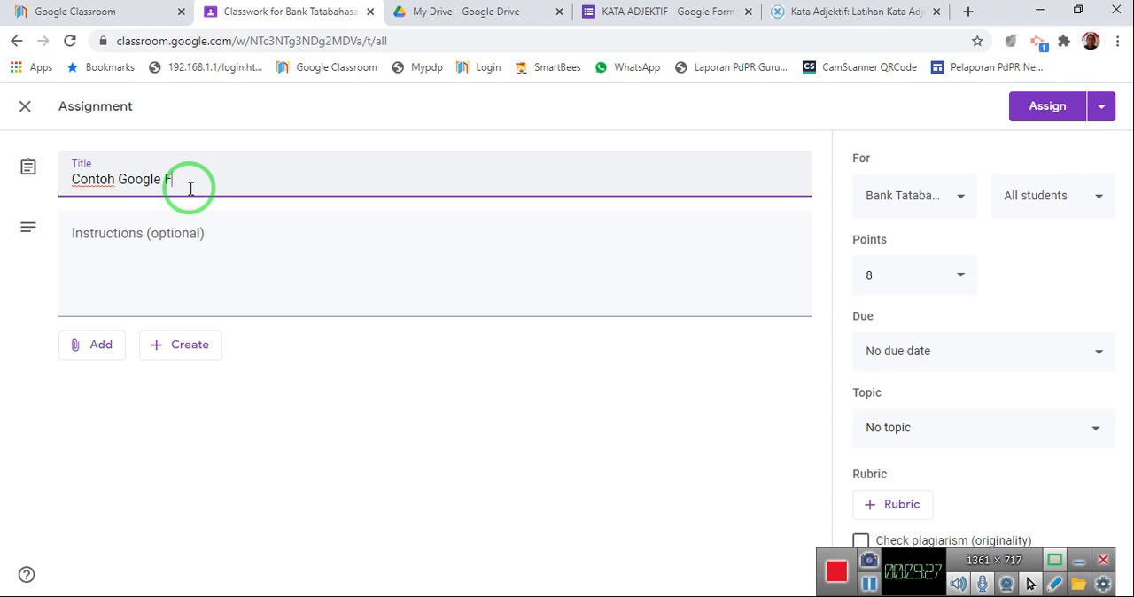
left_click(122, 239)
Attach the KATA ADJEKTIF form from Google Drive to the assignment, and remove the attachment again.
left_click(112, 351)
left_click(144, 388)
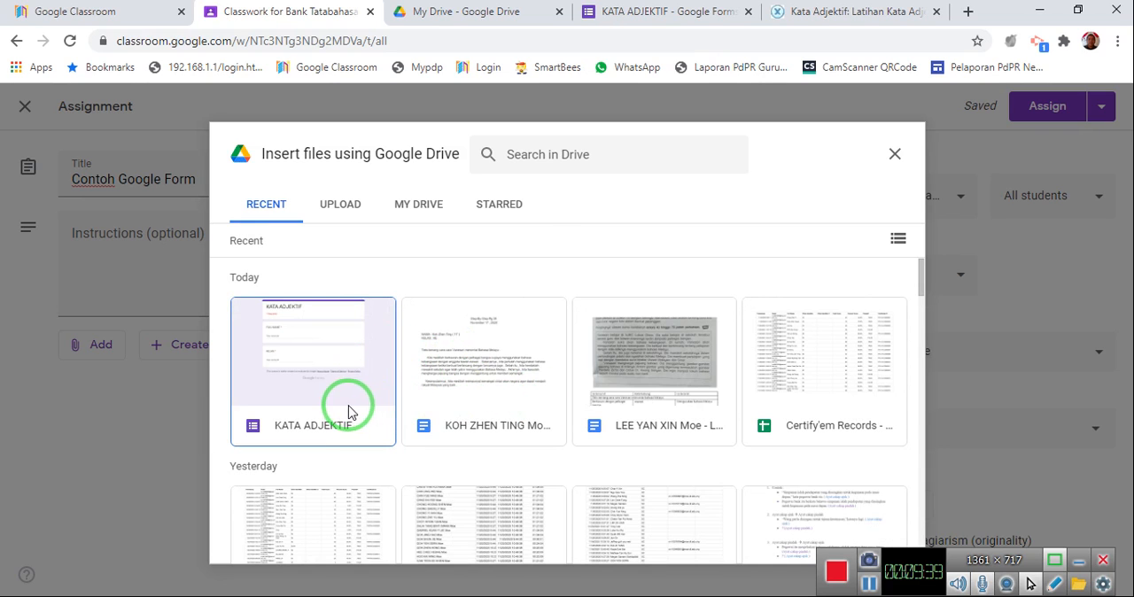
left_click(322, 382)
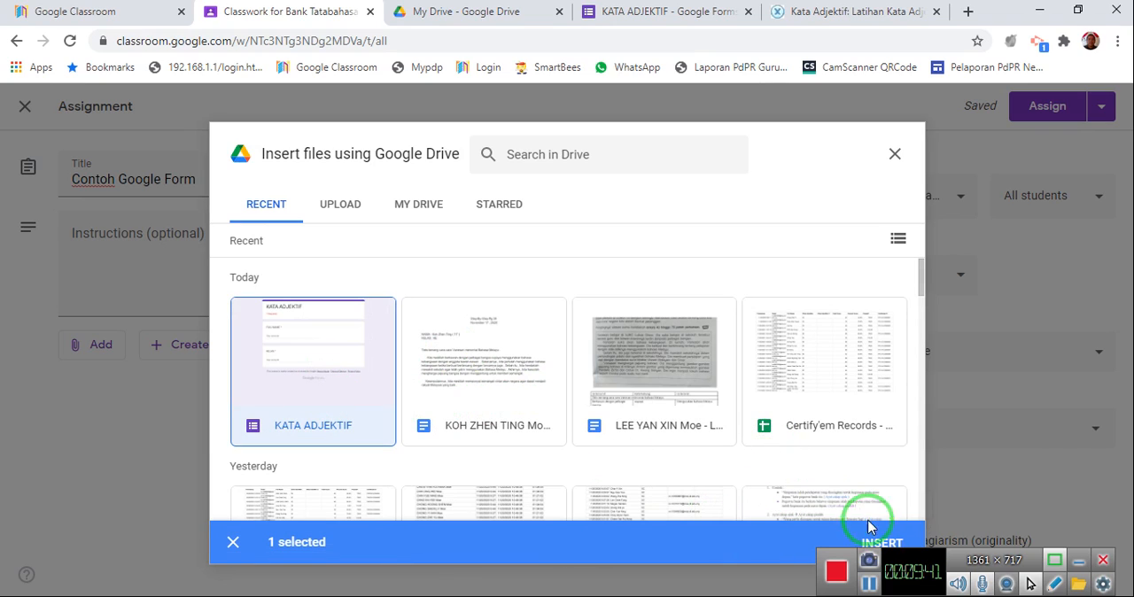
left_click(883, 543)
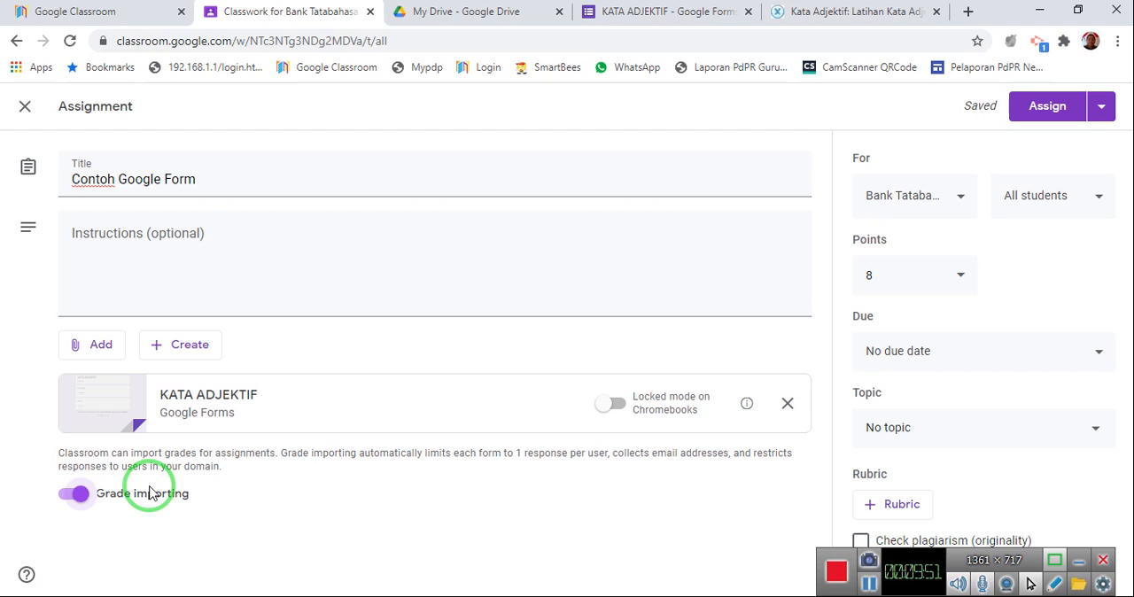
left_click(785, 404)
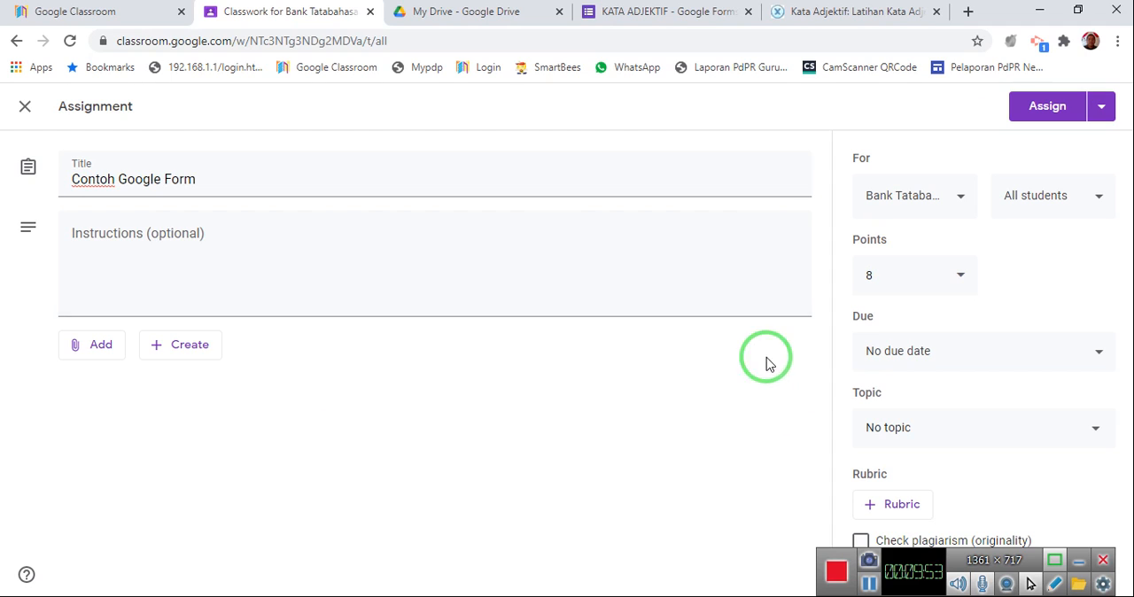
Switch to the KATA ADJEKTIF form and copy its shortened sharing link.
left_click(663, 16)
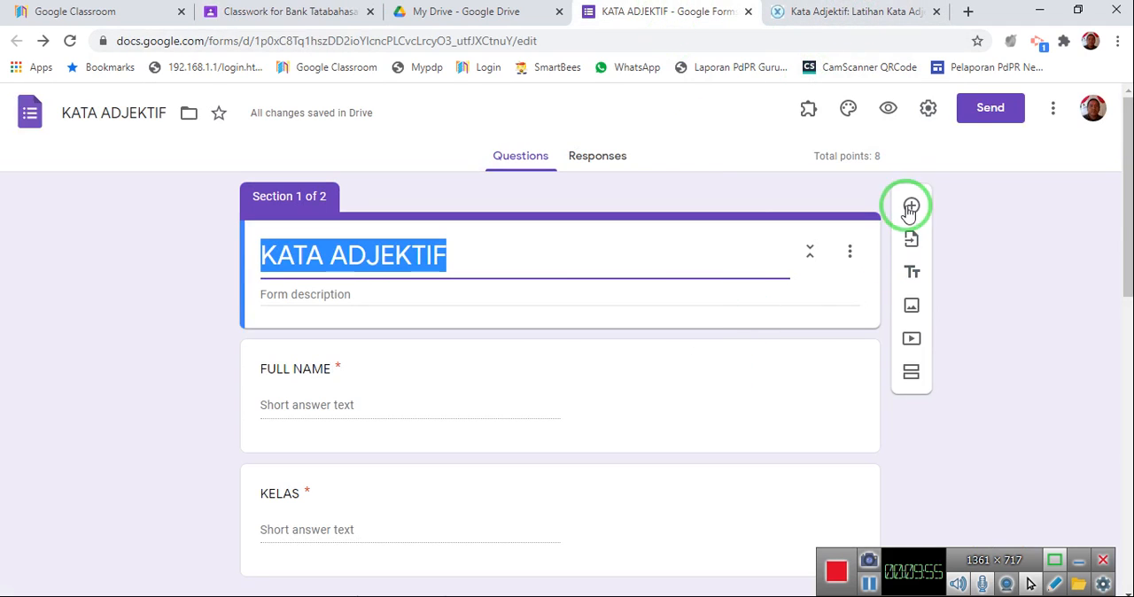
left_click(972, 111)
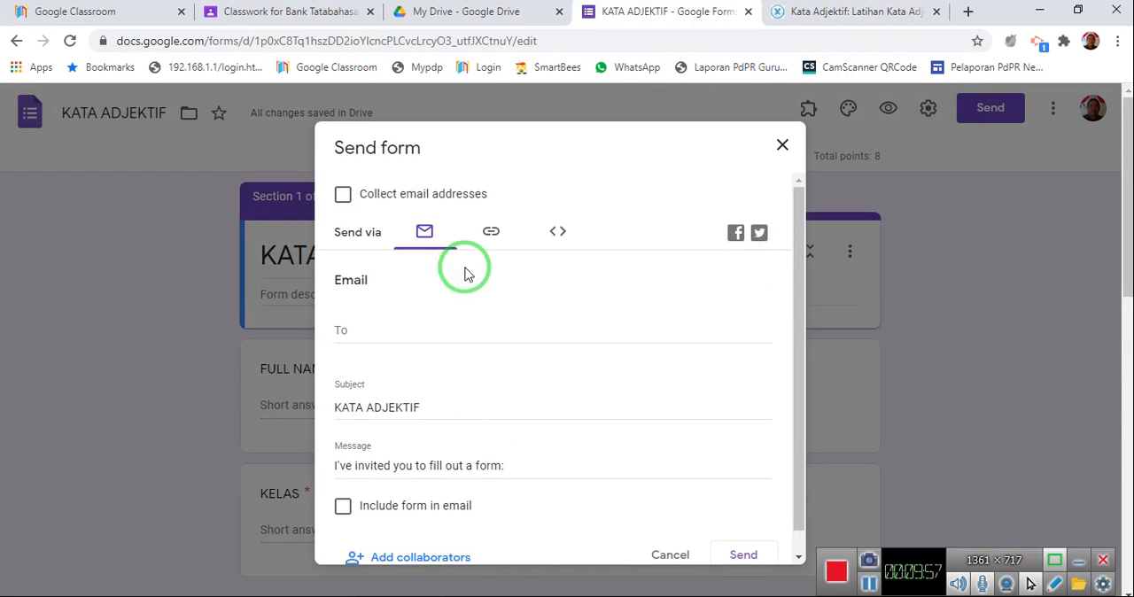
left_click(491, 231)
left_click(342, 343)
left_click(750, 371)
Return to the Classroom assignment and attach the copied form link to it.
left_click(310, 11)
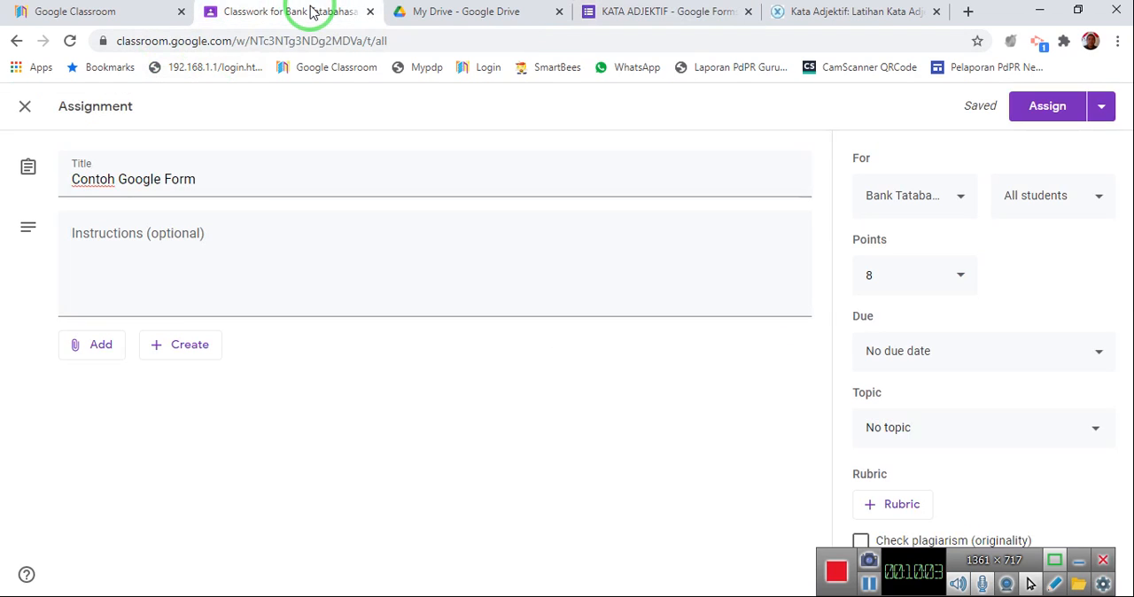
left_click(100, 351)
left_click(115, 406)
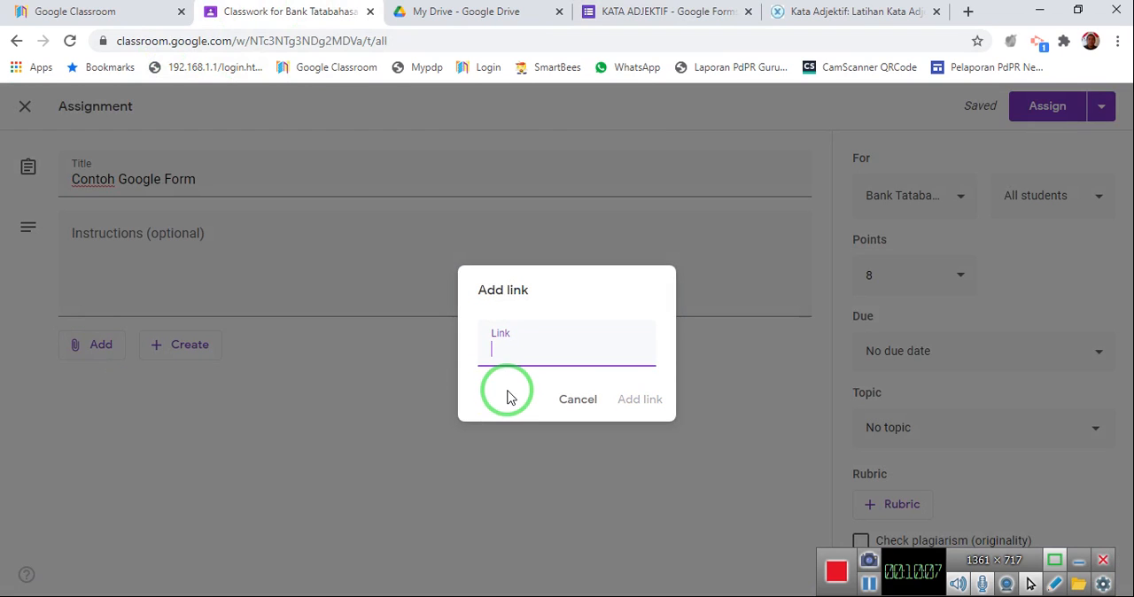
key("ctrl+v")
left_click(634, 399)
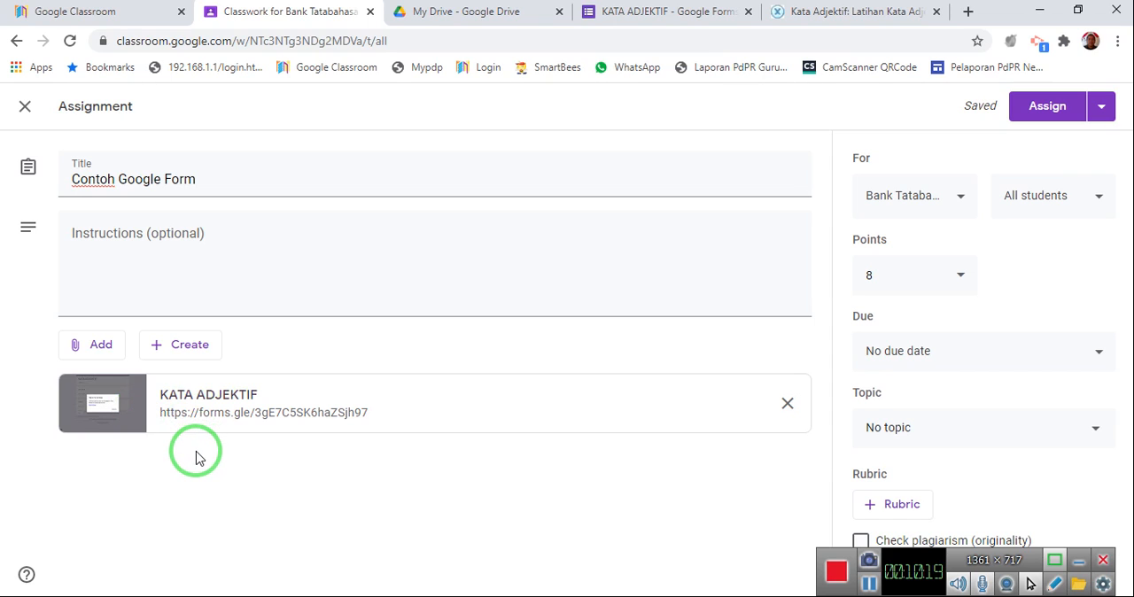
Switch to the KATA ADJEKTIF form, close its send options and view the form's responses.
left_click(714, 13)
left_click(782, 148)
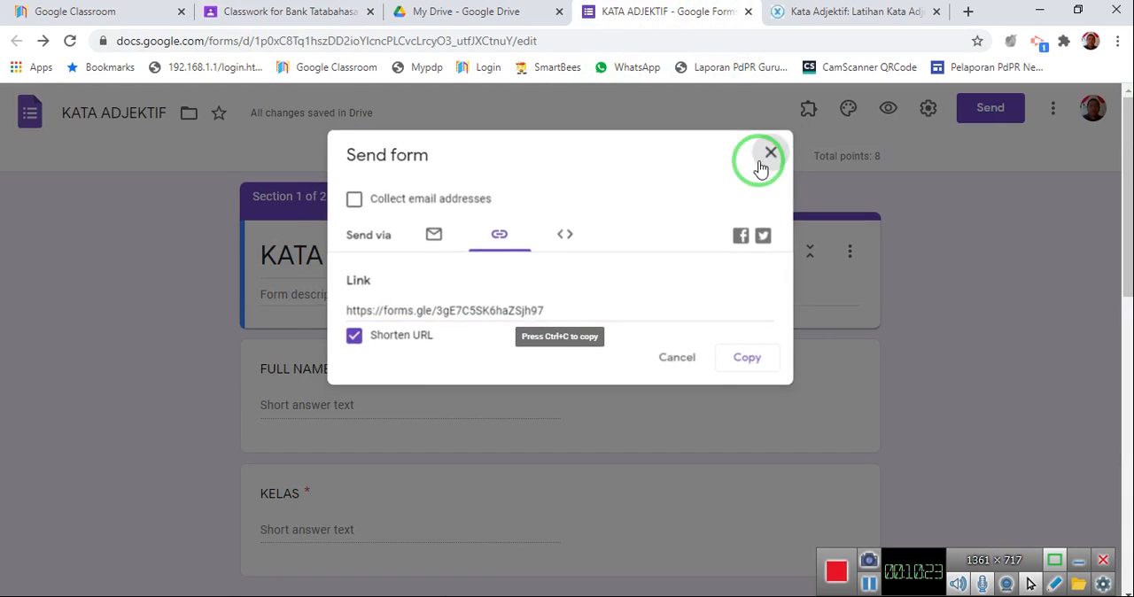
left_click(603, 159)
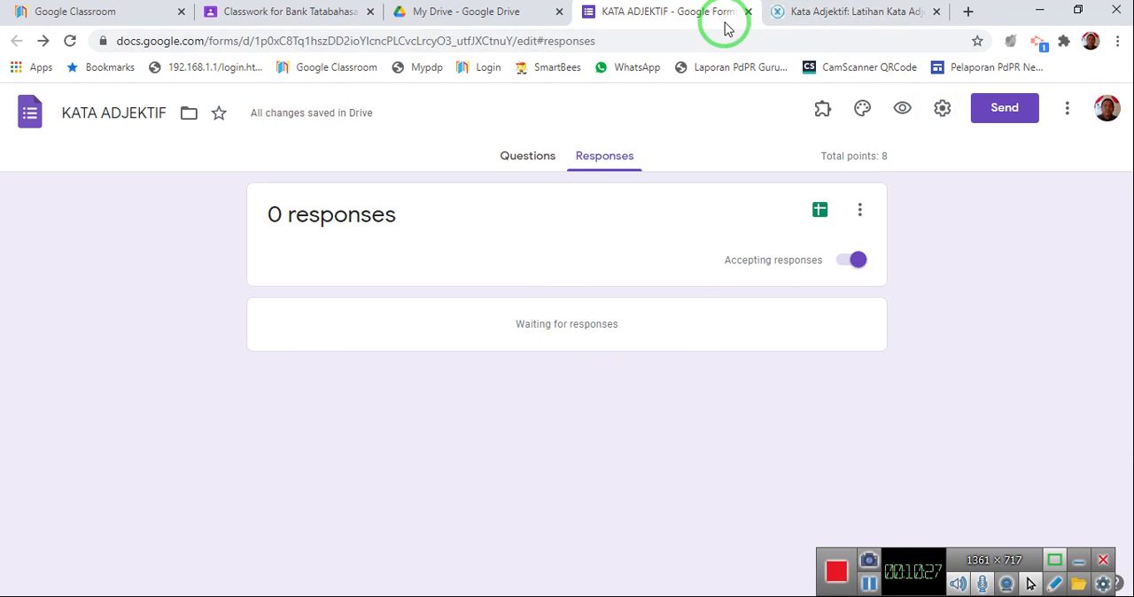
Replace the link attachment in the Classroom assignment with the KATA ADJEKTIF form from Google Drive.
left_click(277, 14)
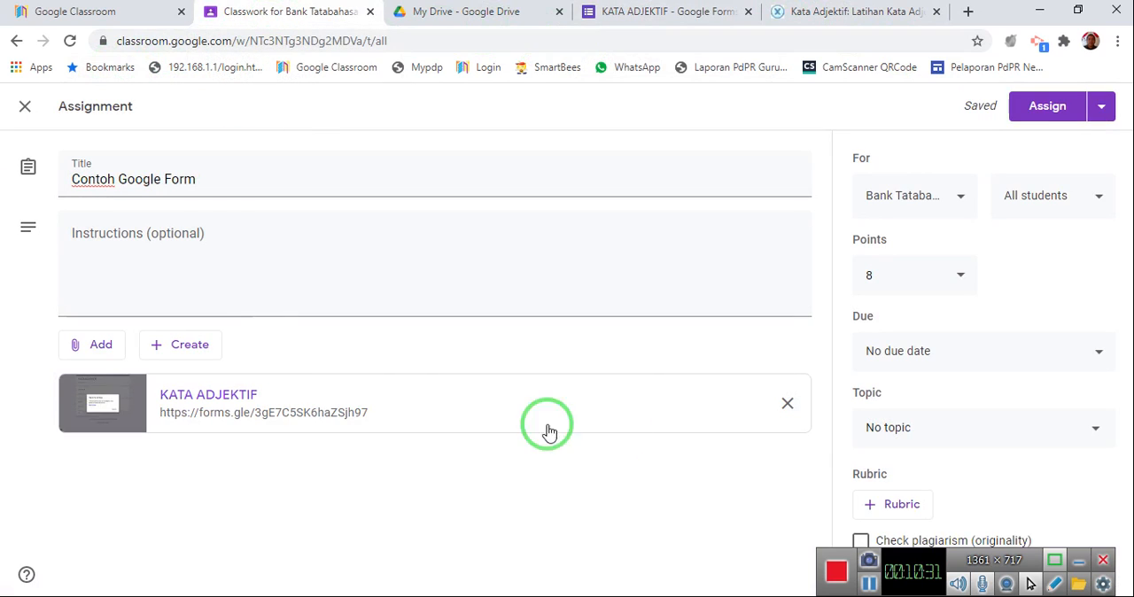
left_click(780, 409)
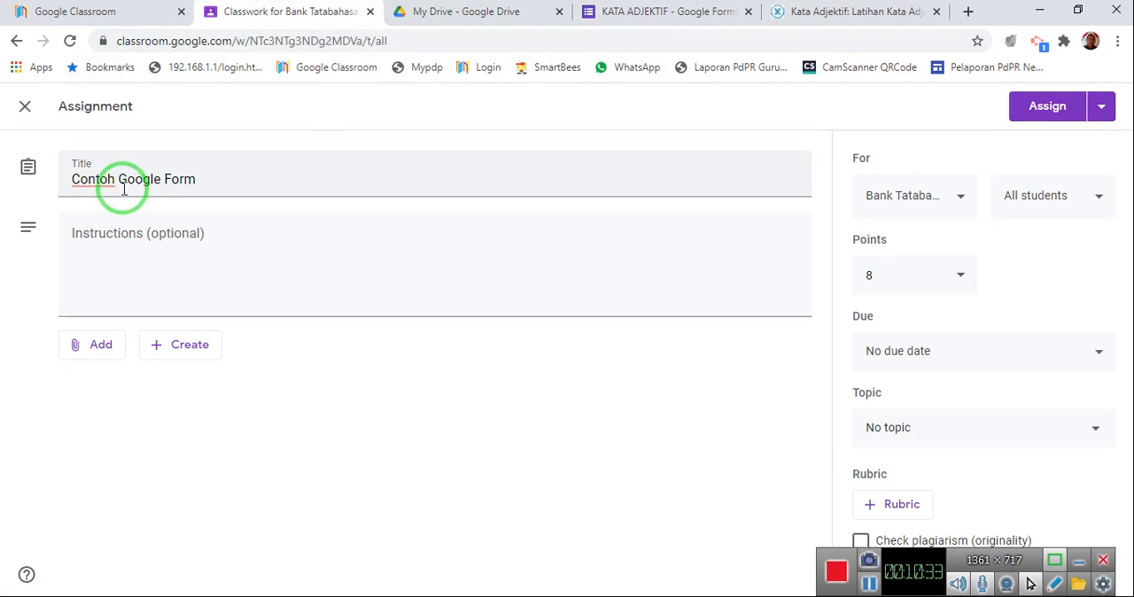
left_click(105, 345)
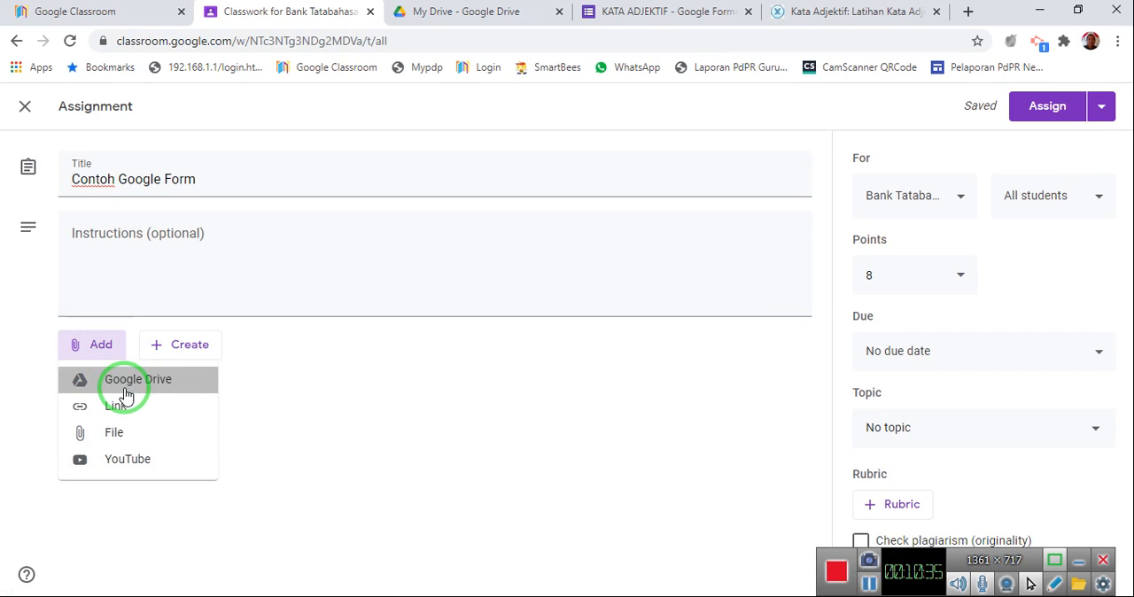
left_click(123, 387)
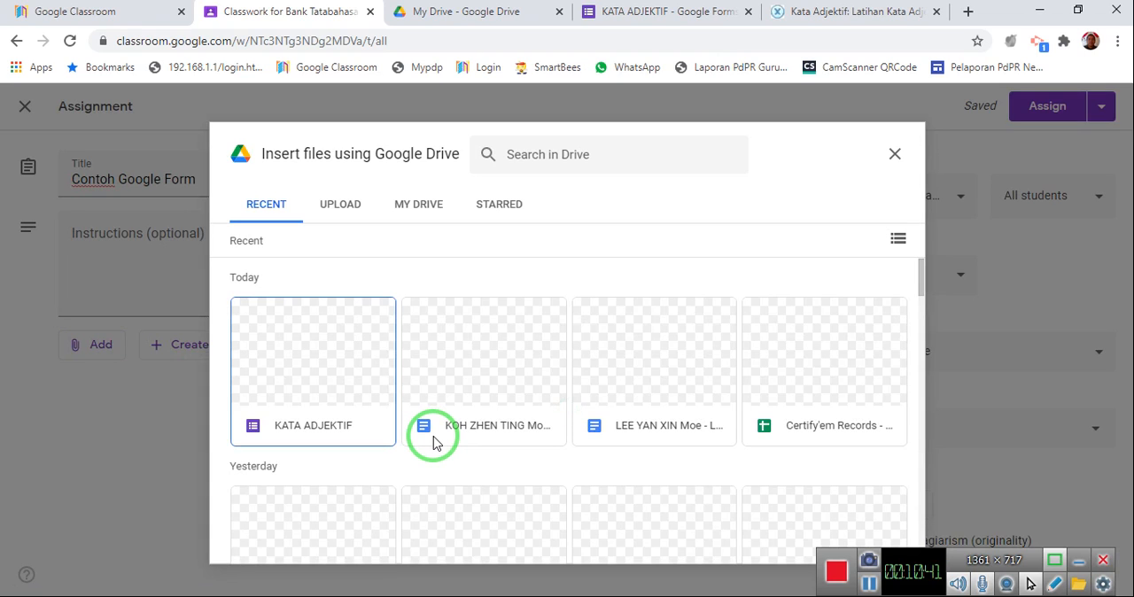
left_click(325, 356)
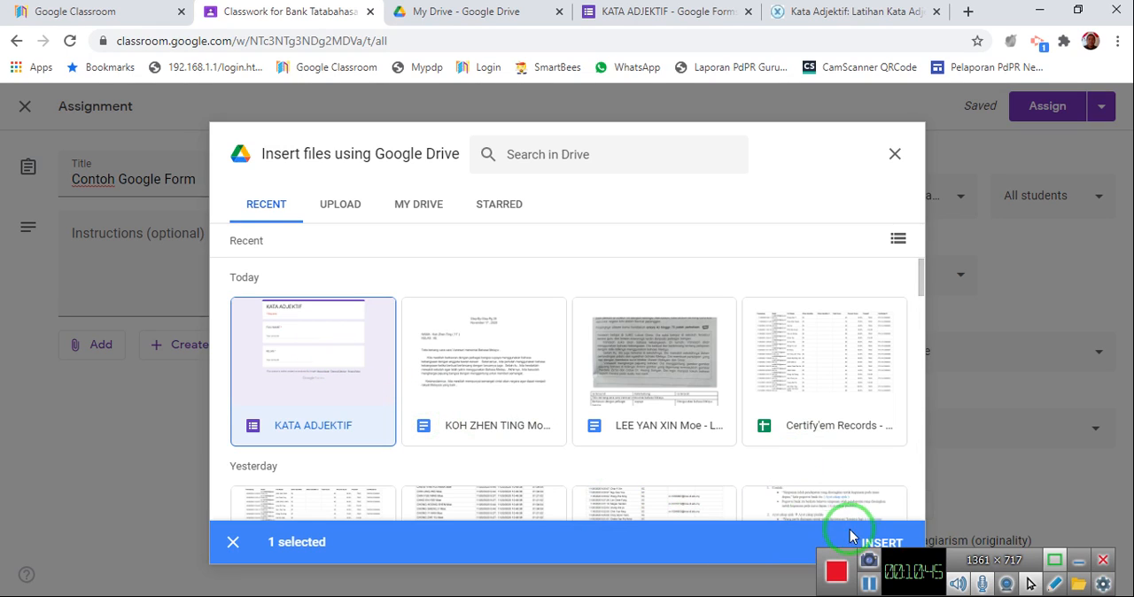
left_click(873, 544)
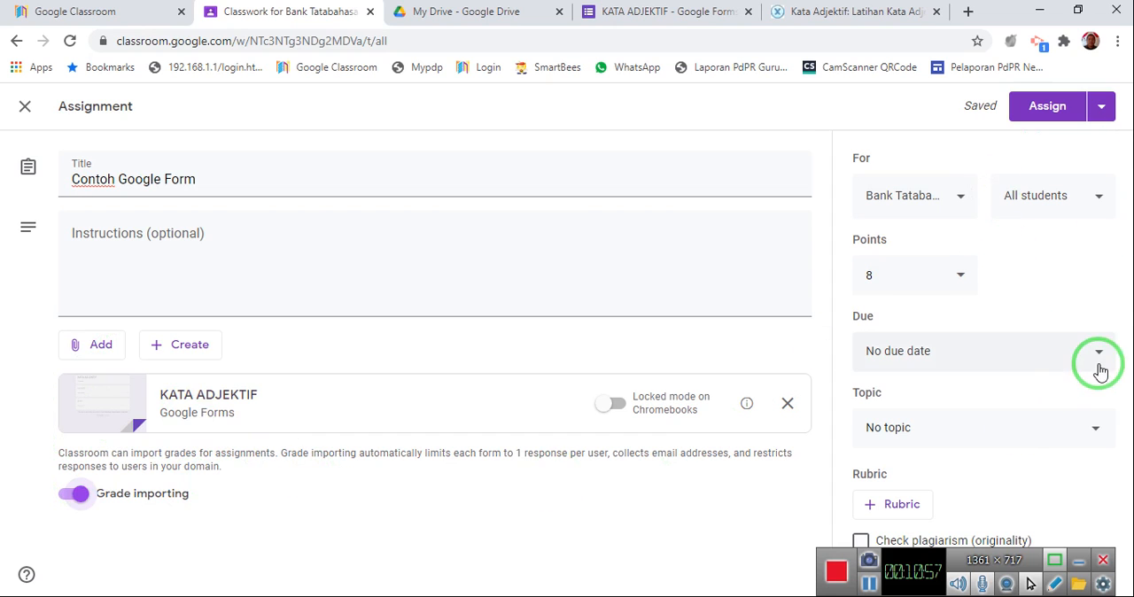
Close the Classroom assignment page and return to the questions of the KATA ADJEKTIF form.
left_click(370, 16)
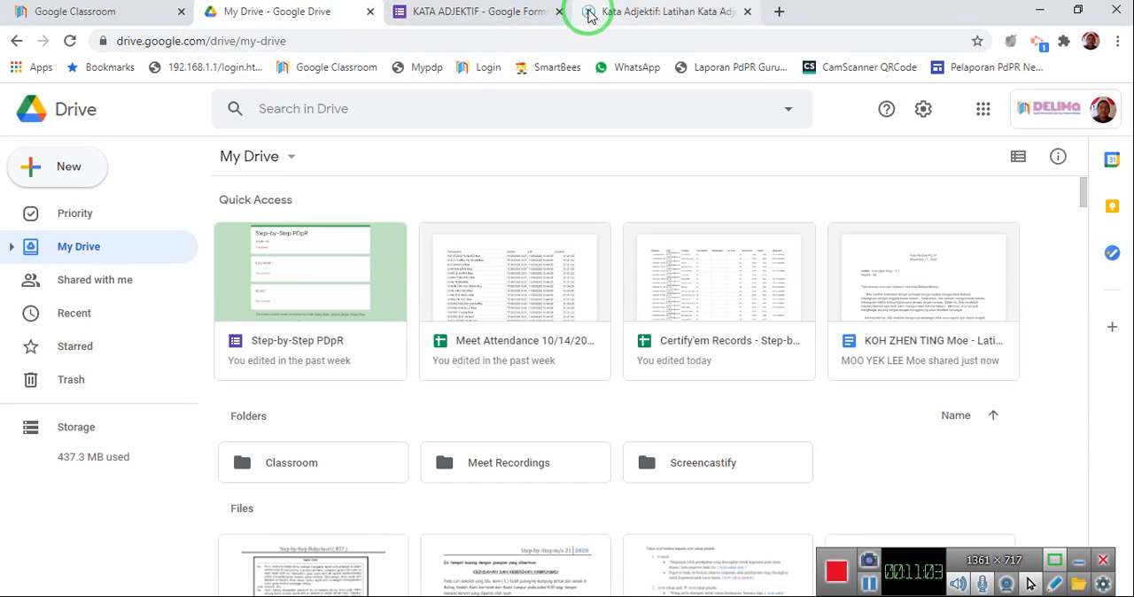
left_click(490, 16)
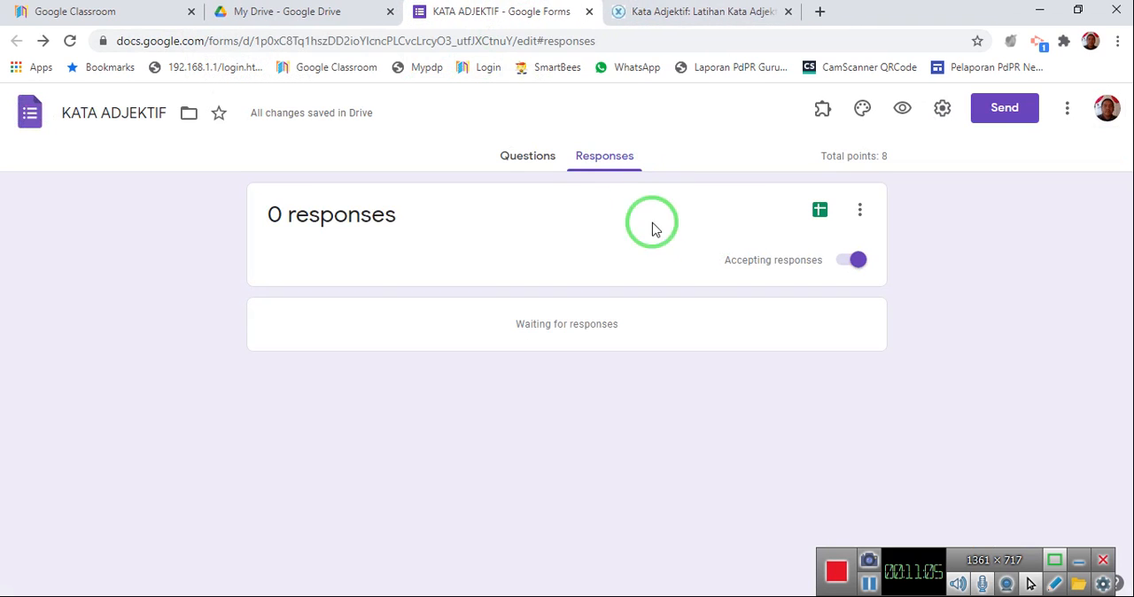
left_click(549, 165)
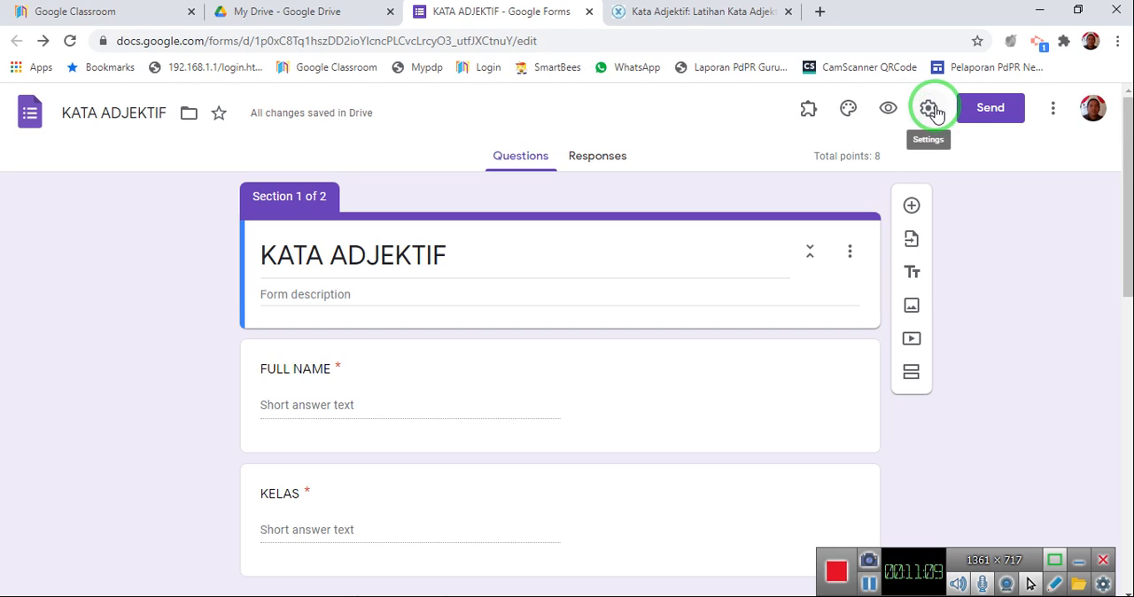
Enable the Certify'em add-on in the KATA ADJEKTIF quiz and turn its certification on.
left_click(809, 114)
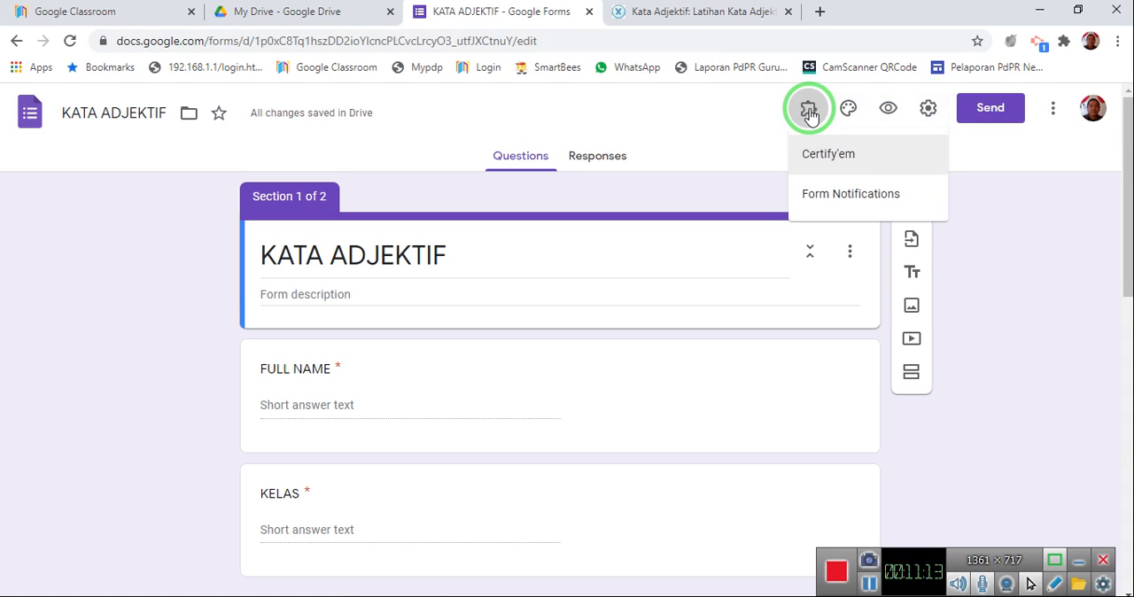
left_click(831, 155)
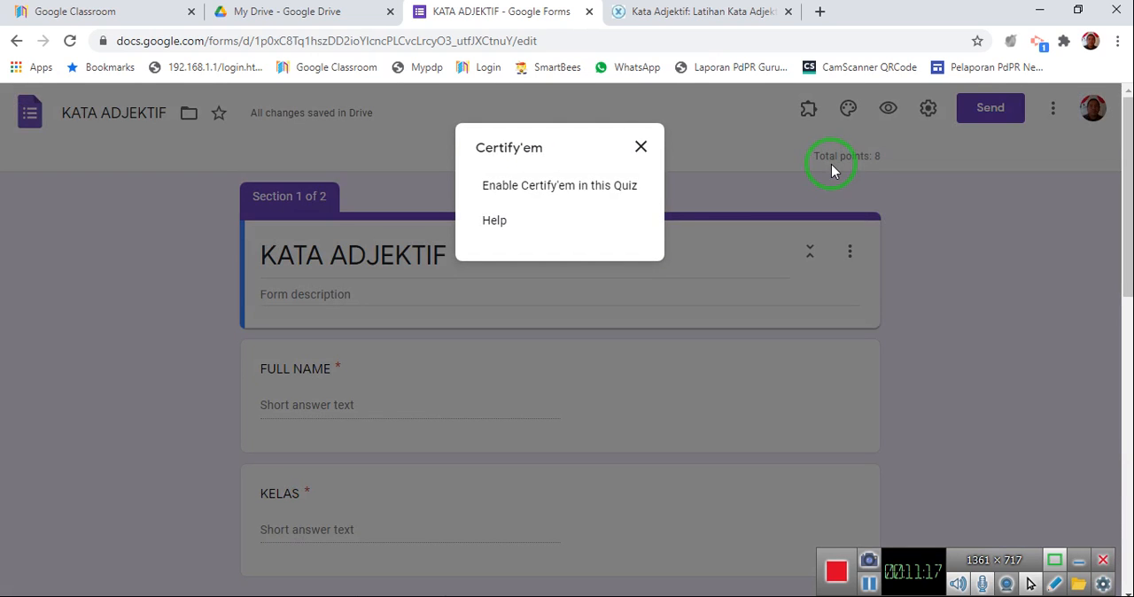
left_click(572, 188)
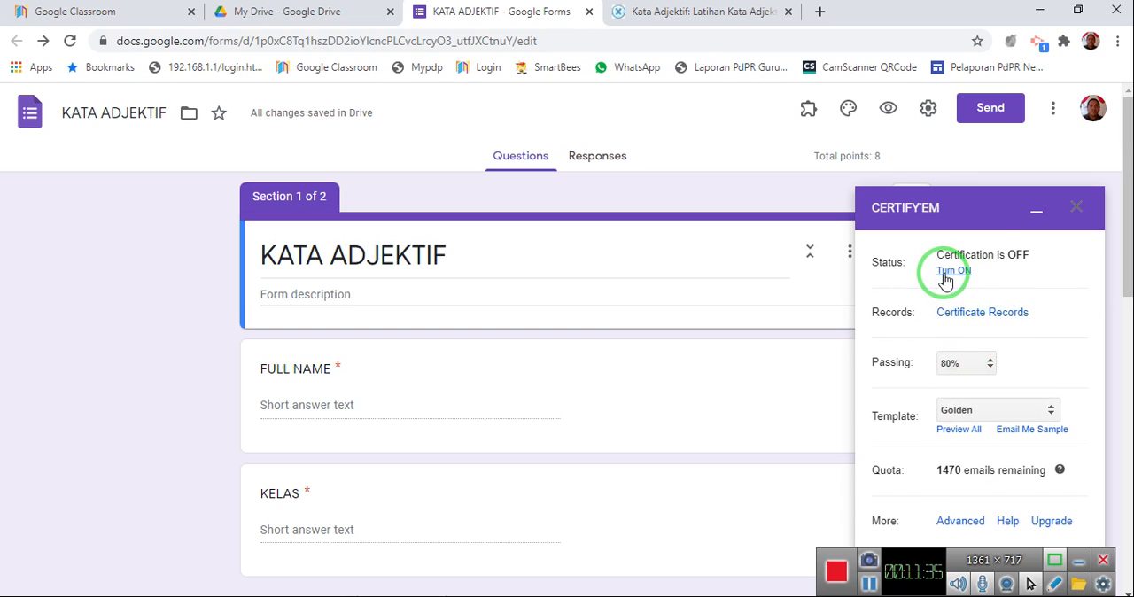
left_click(944, 276)
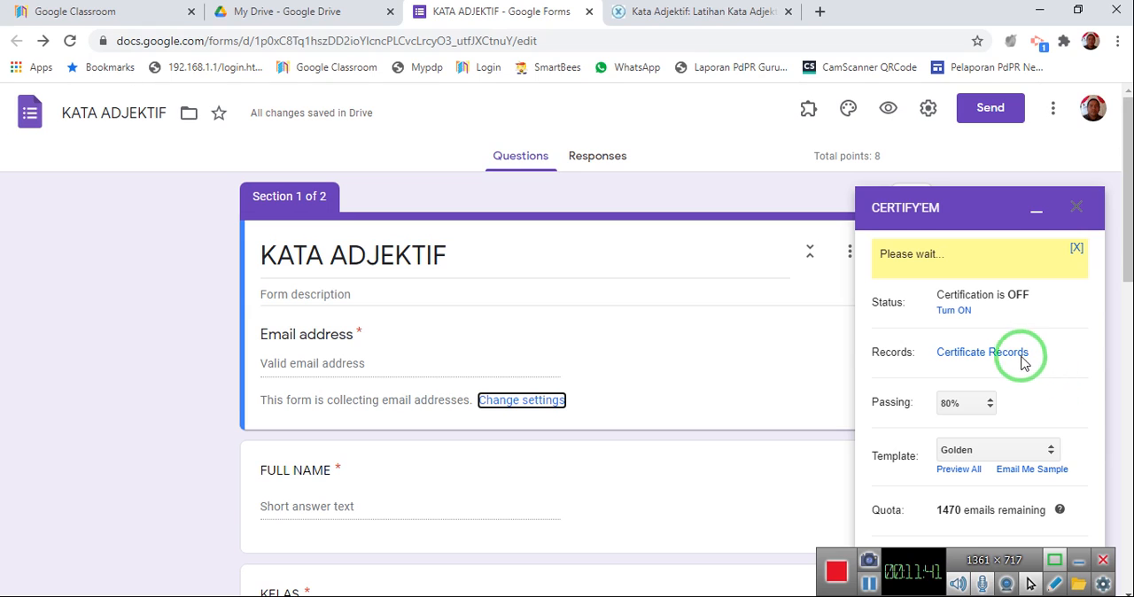
Preview all of the Certify'em certificate templates and compare the available designs.
scroll(1010, 361, "down", 1)
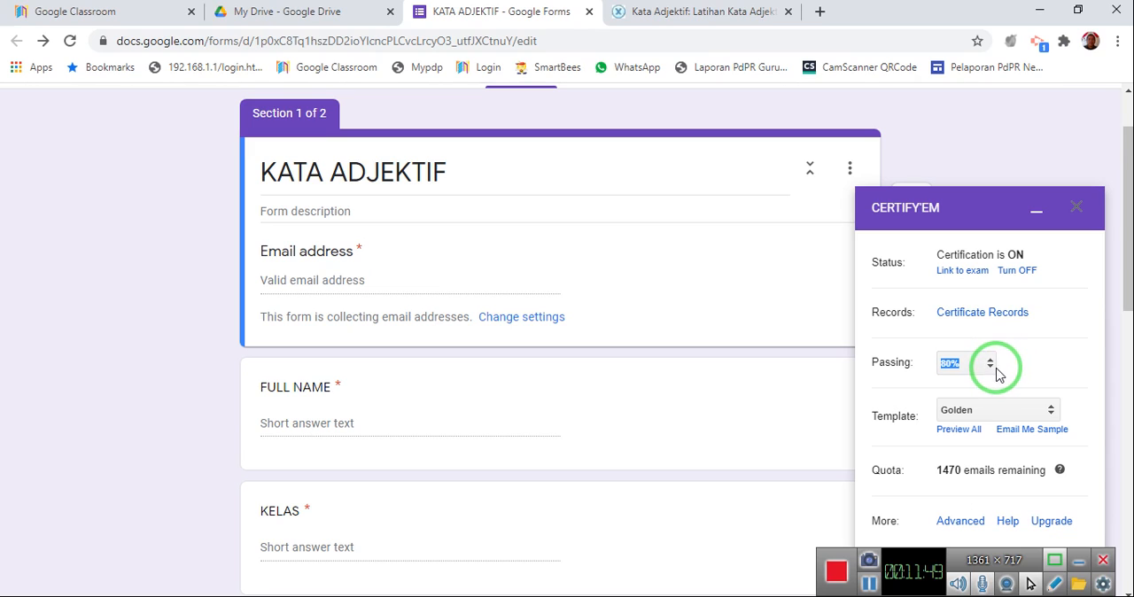
left_click(956, 433)
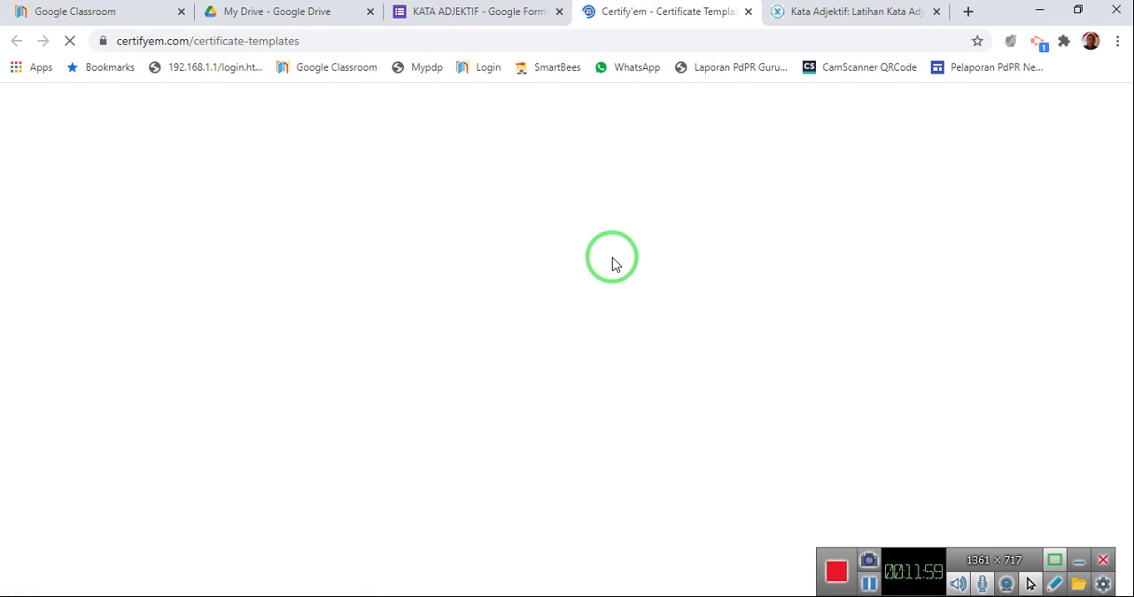
scroll(613, 260, "down", 2)
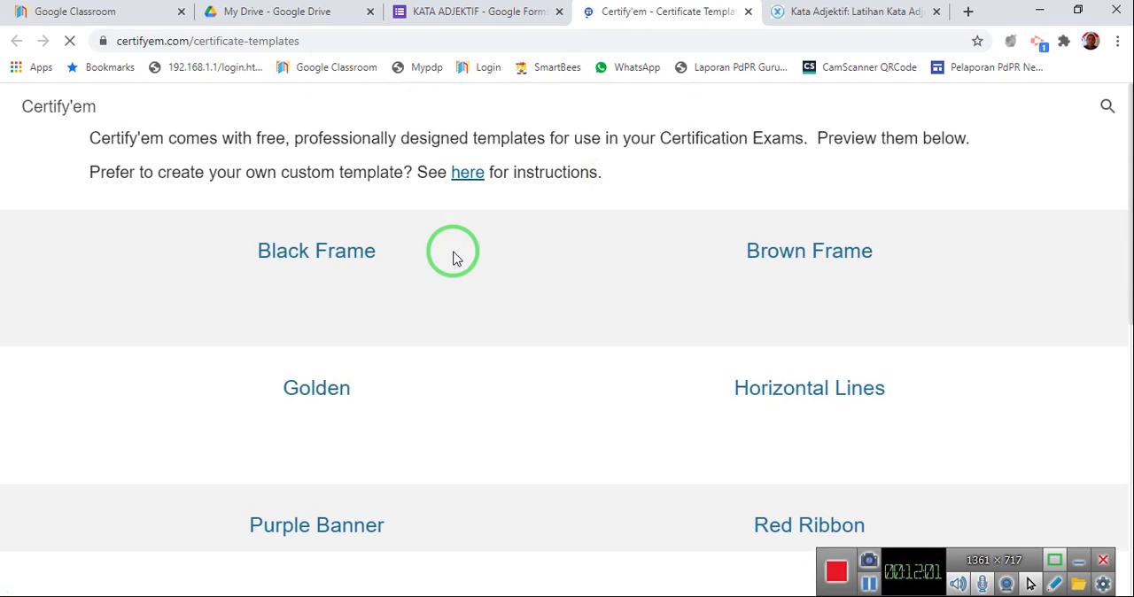
scroll(398, 260, "down", 1)
scroll(398, 266, "down", 7)
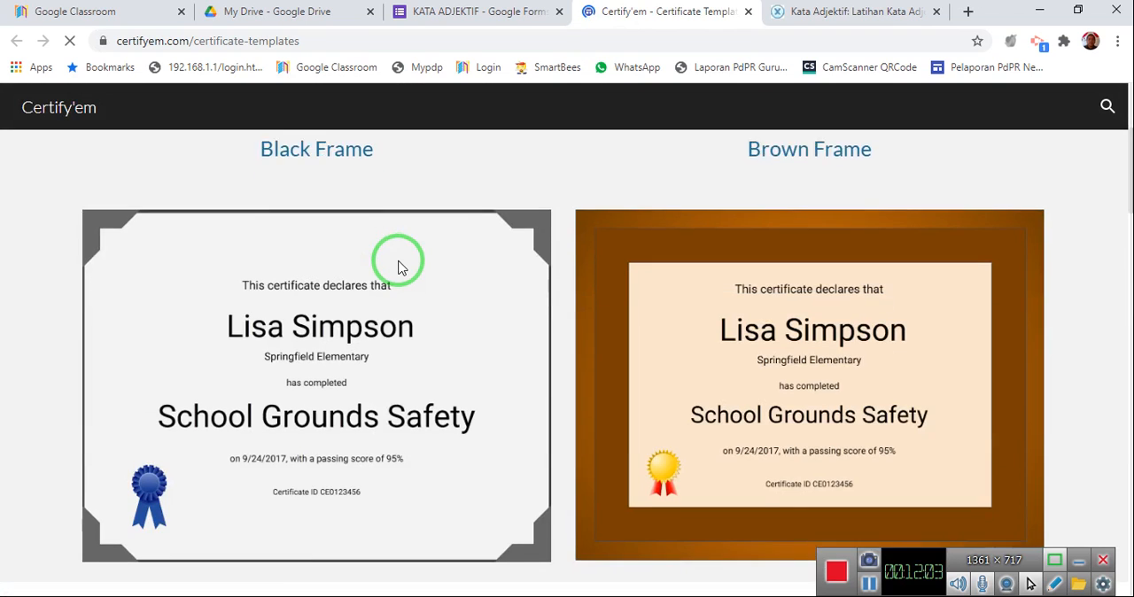
scroll(398, 266, "down", 2)
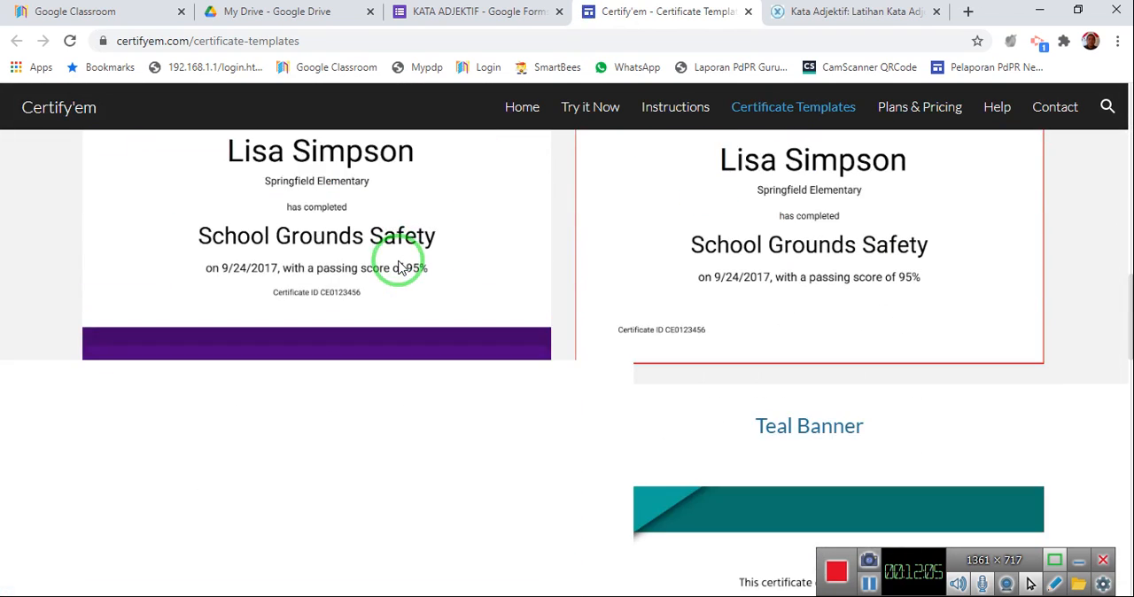
scroll(838, 286, "up", 3)
scroll(838, 292, "up", 2)
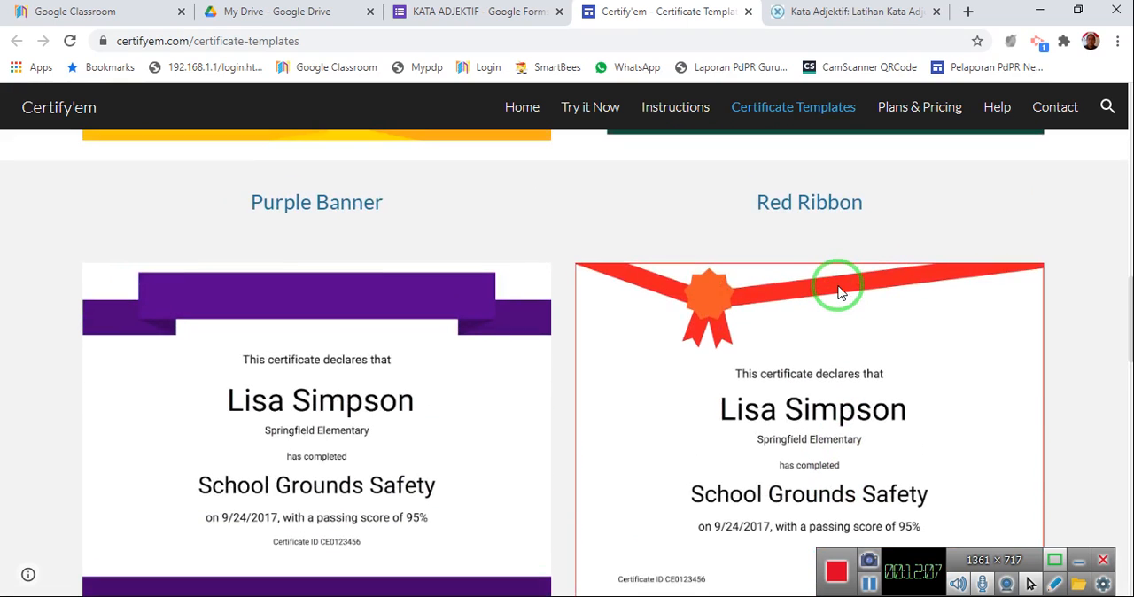
scroll(838, 288, "up", 1)
scroll(746, 322, "down", 3)
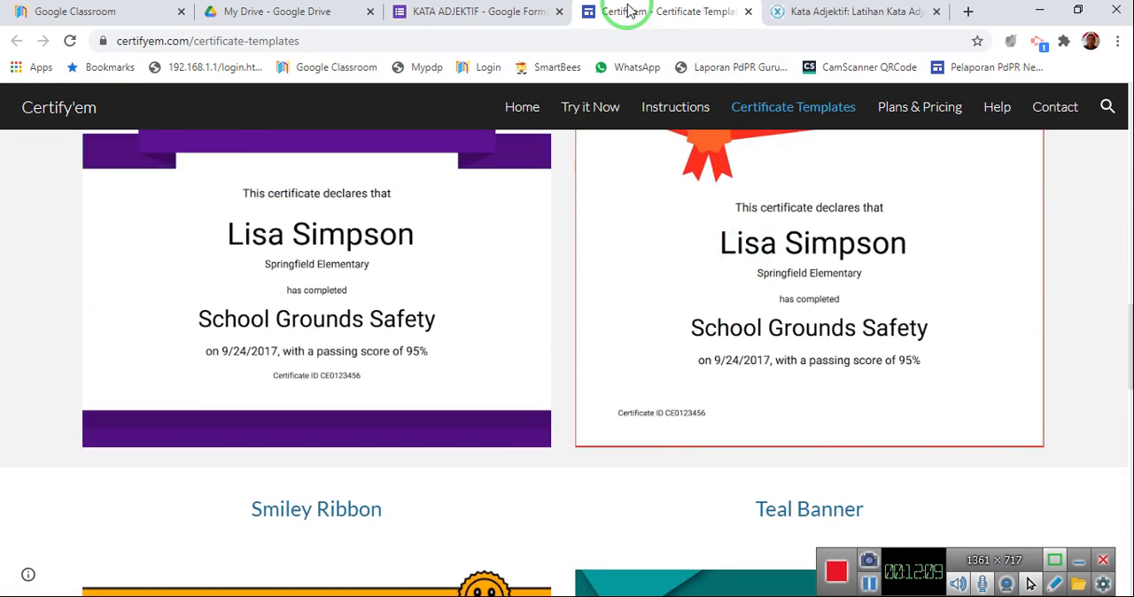
Return to the KATA ADJEKTIF form and set the Certify'em certificate template to Red Ribbon.
left_click(514, 19)
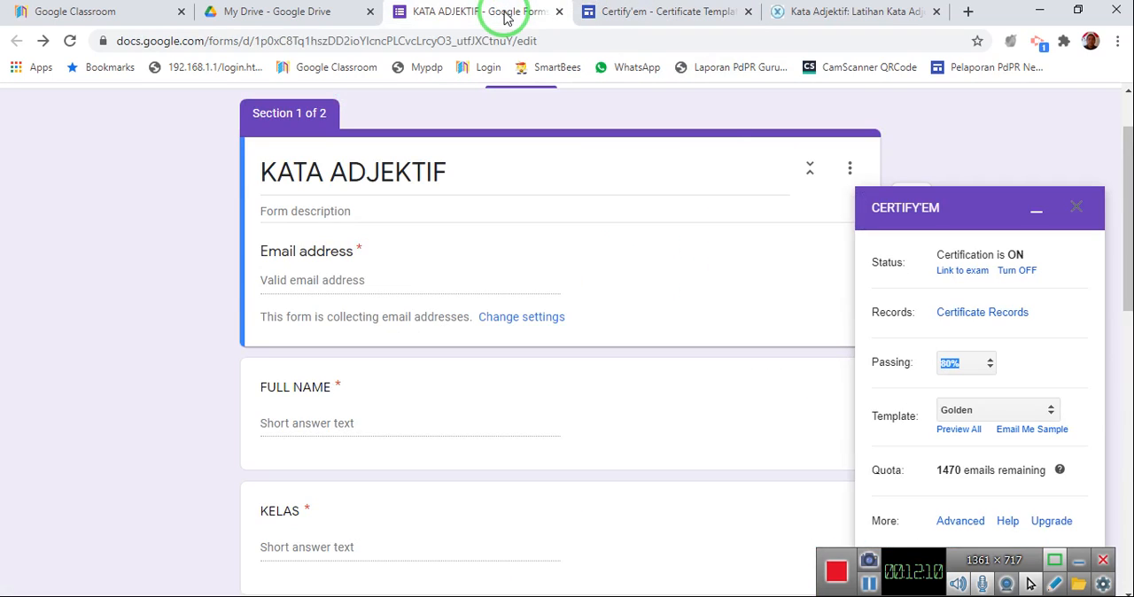
left_click(1055, 413)
left_click(1055, 413)
left_click(1055, 413)
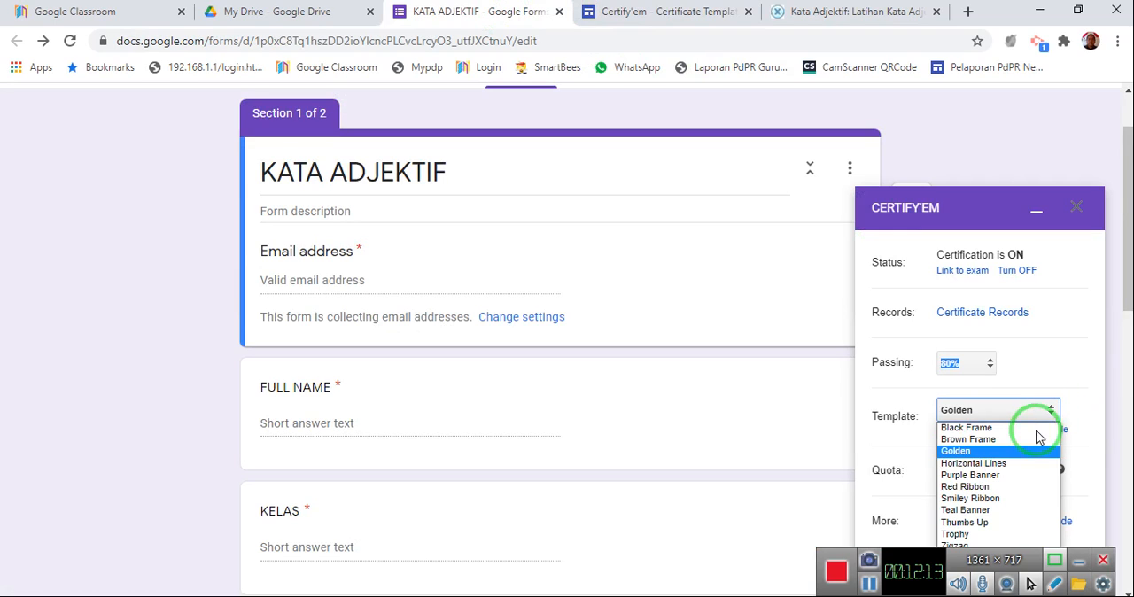
left_click(978, 487)
scroll(1034, 382, "down", 4)
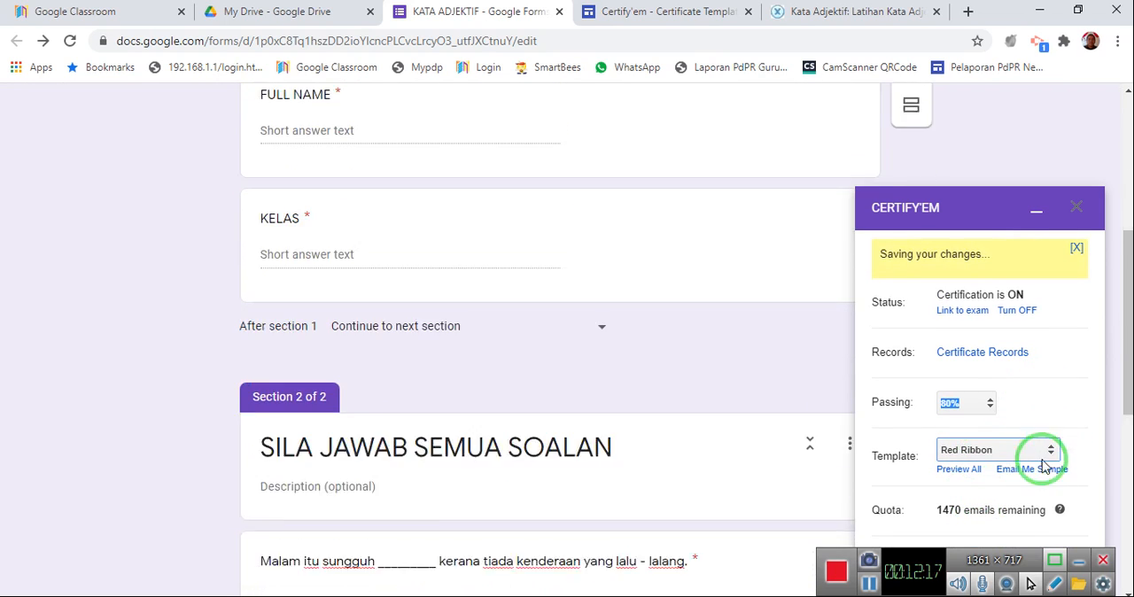
scroll(1039, 514, "down", 1)
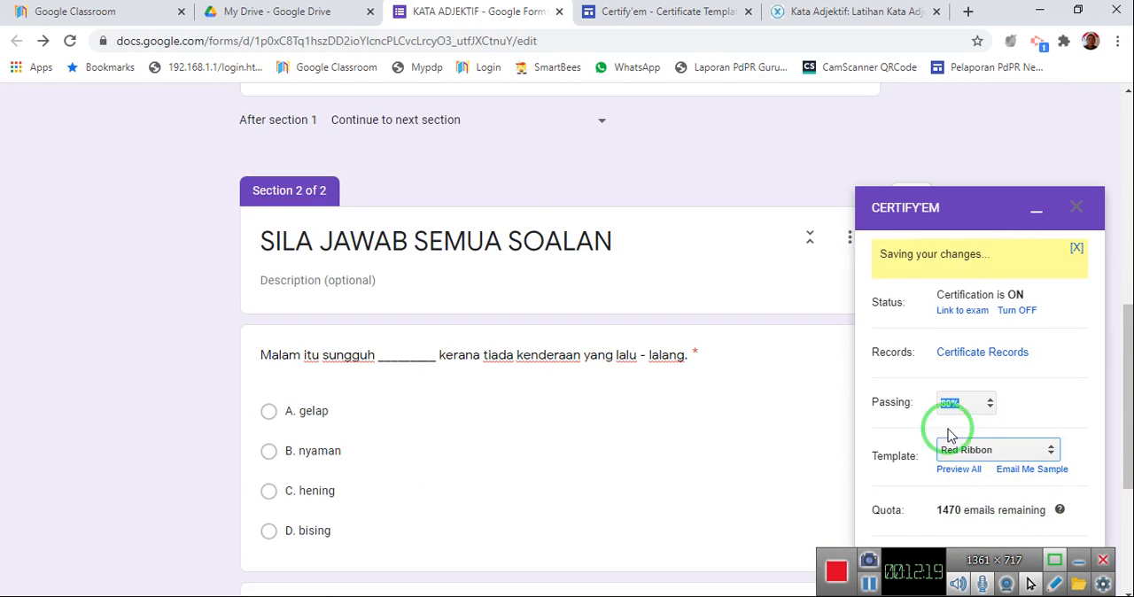
Close the Certify'em add-on settings on the KATA ADJEKTIF form.
left_click_drag(971, 215, 951, 151)
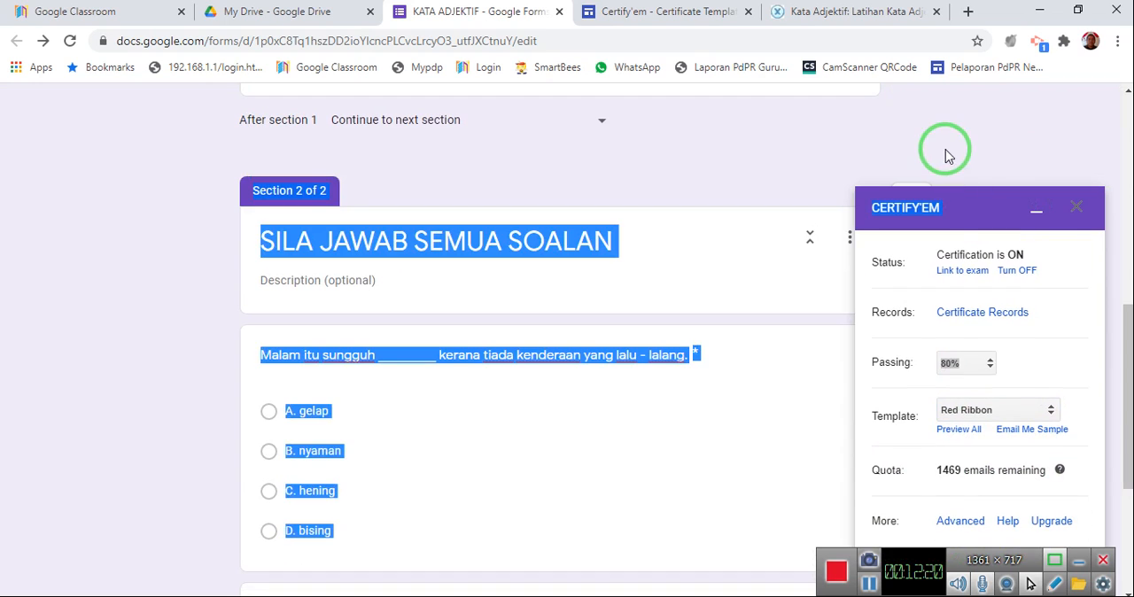
left_click(1009, 216)
scroll(944, 390, "down", 3)
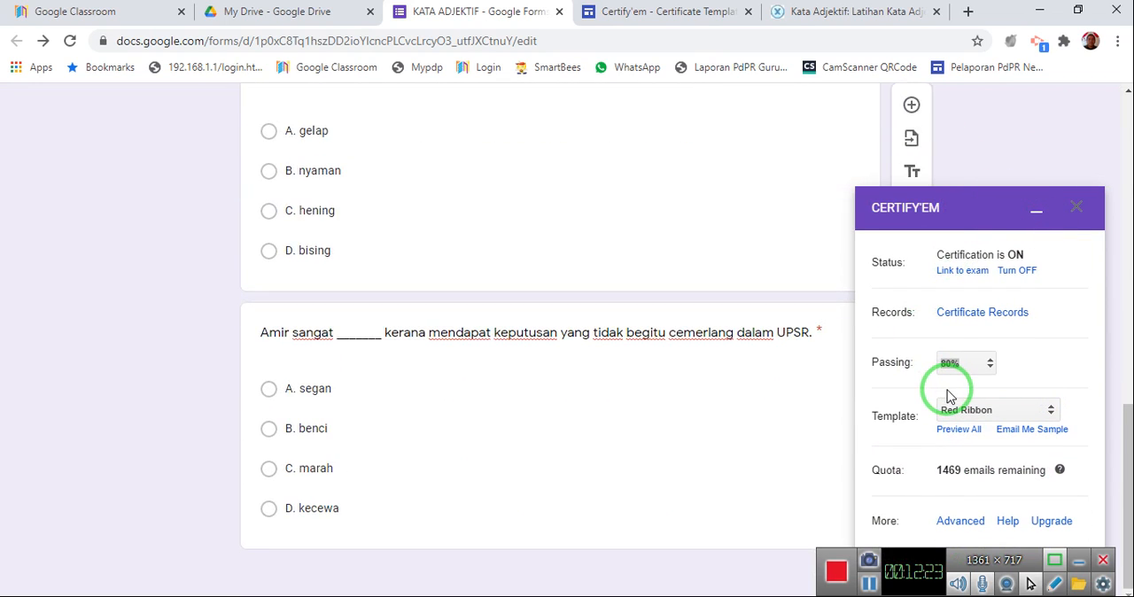
scroll(946, 392, "up", 7)
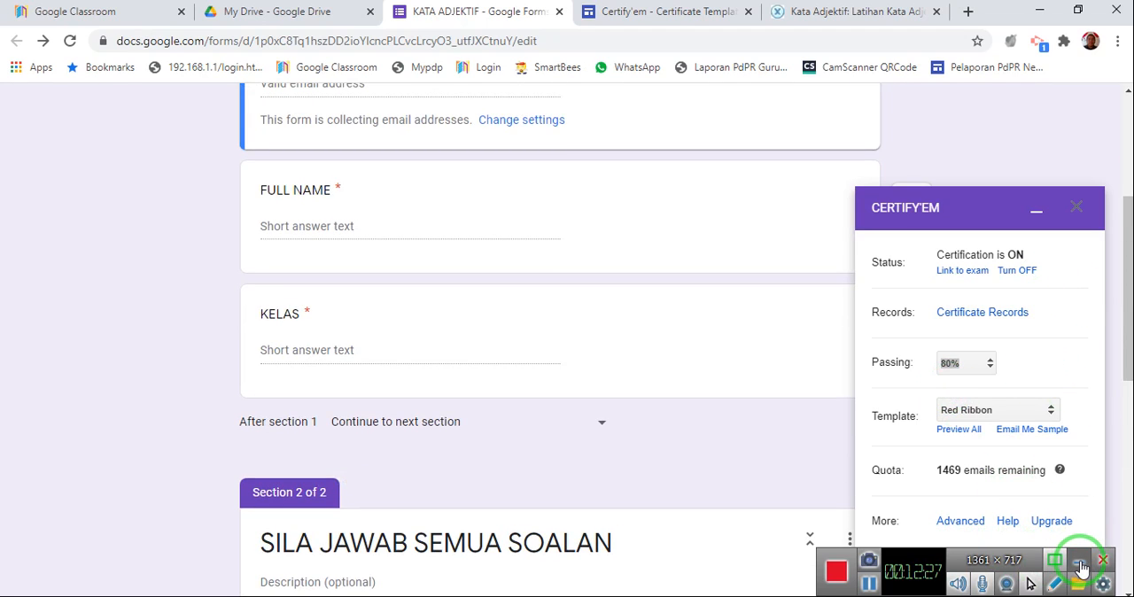
left_click(1080, 567)
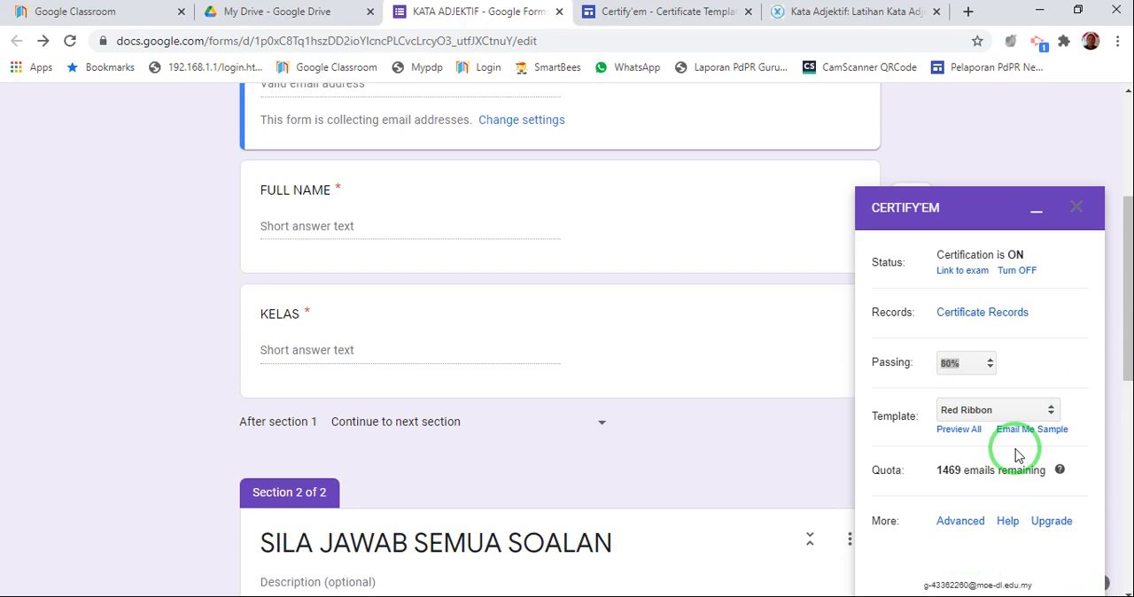
scroll(1017, 454, "down", 1)
scroll(1017, 454, "up", 4)
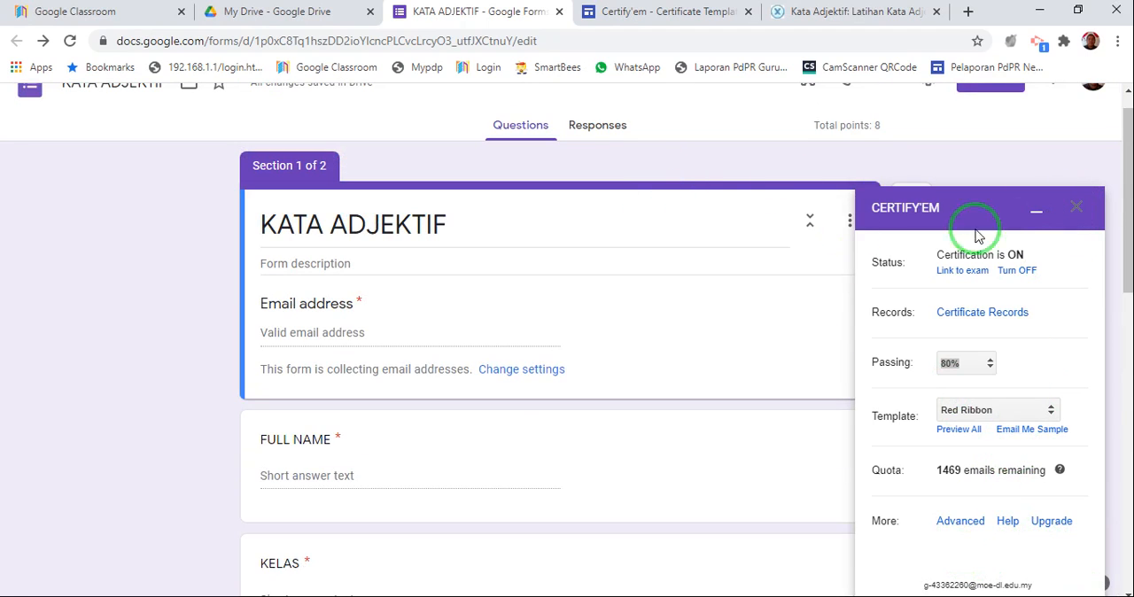
left_click(1077, 210)
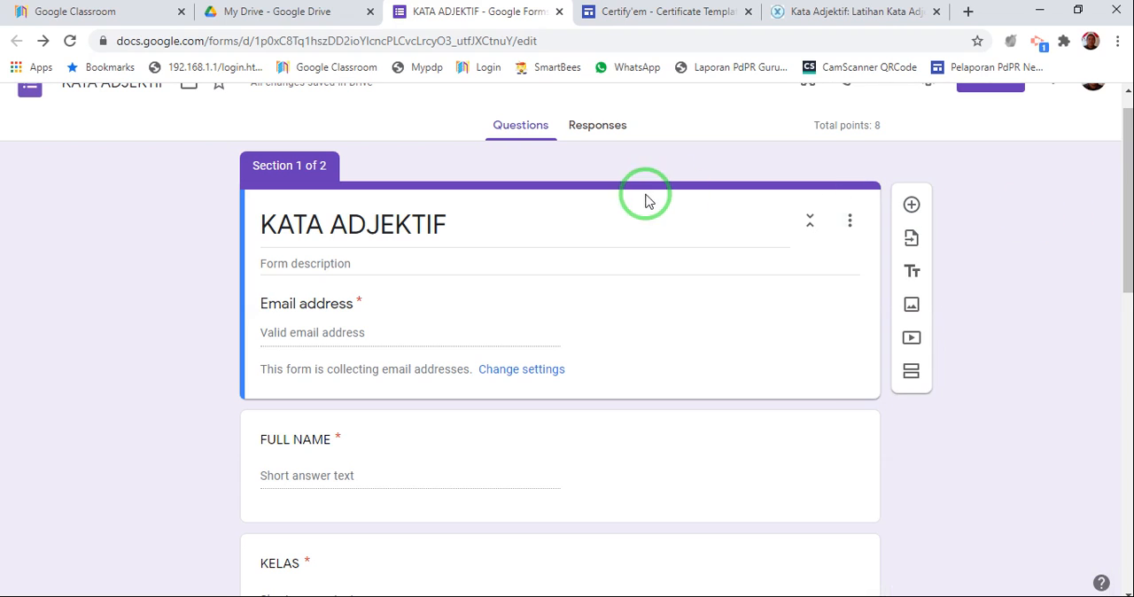
Turn off the collection of email addresses in the form's general settings and save the change.
scroll(582, 357, "up", 1)
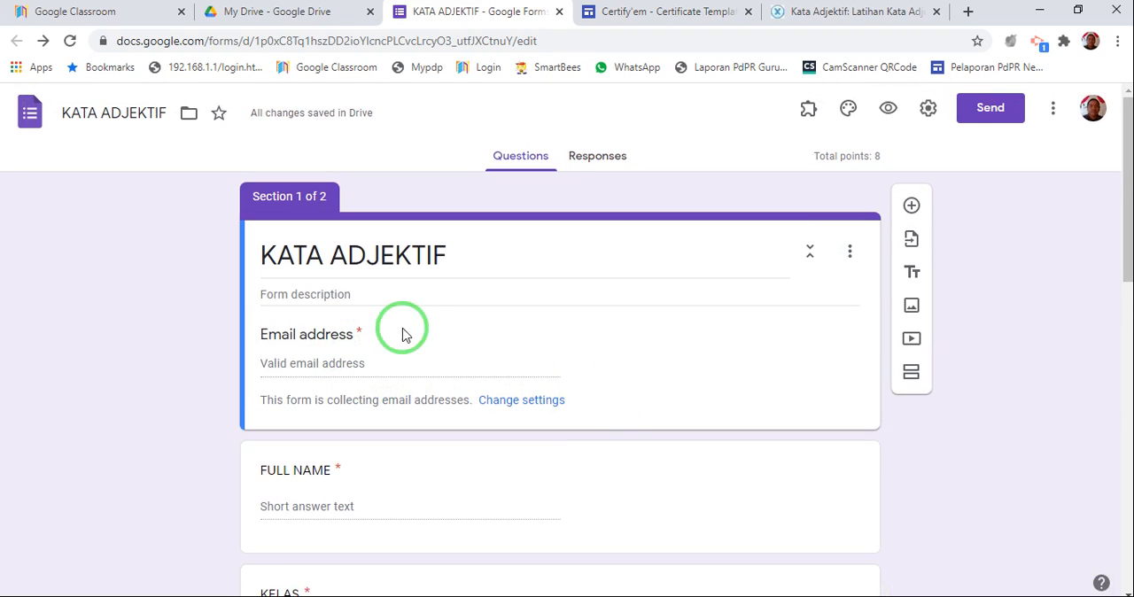
scroll(431, 331, "down", 2)
scroll(456, 251, "up", 1)
scroll(456, 251, "down", 1)
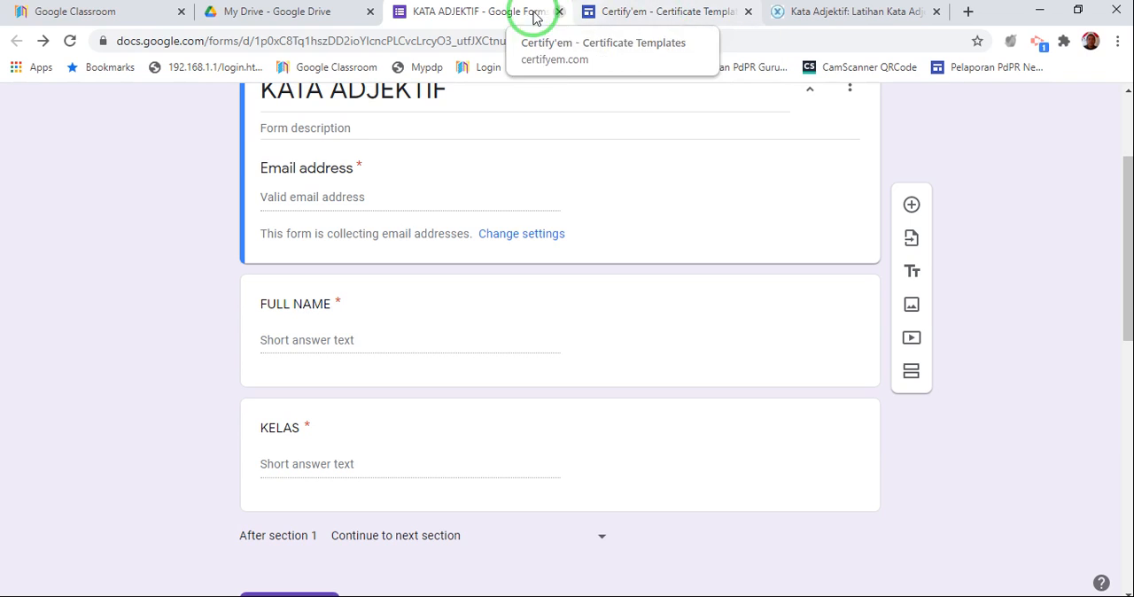
scroll(653, 243, "up", 2)
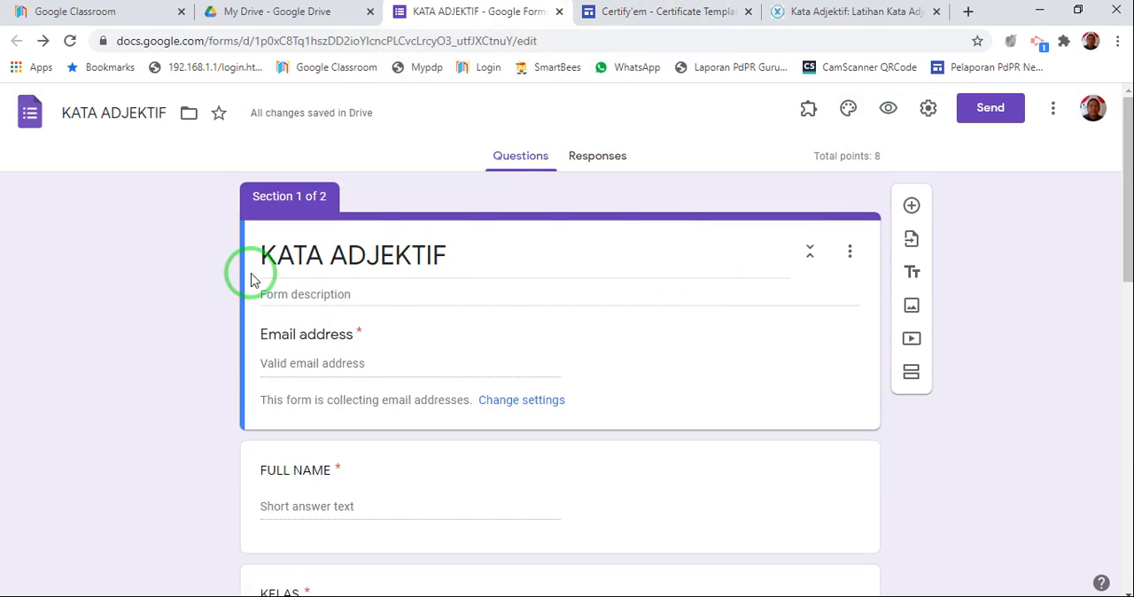
left_click(927, 108)
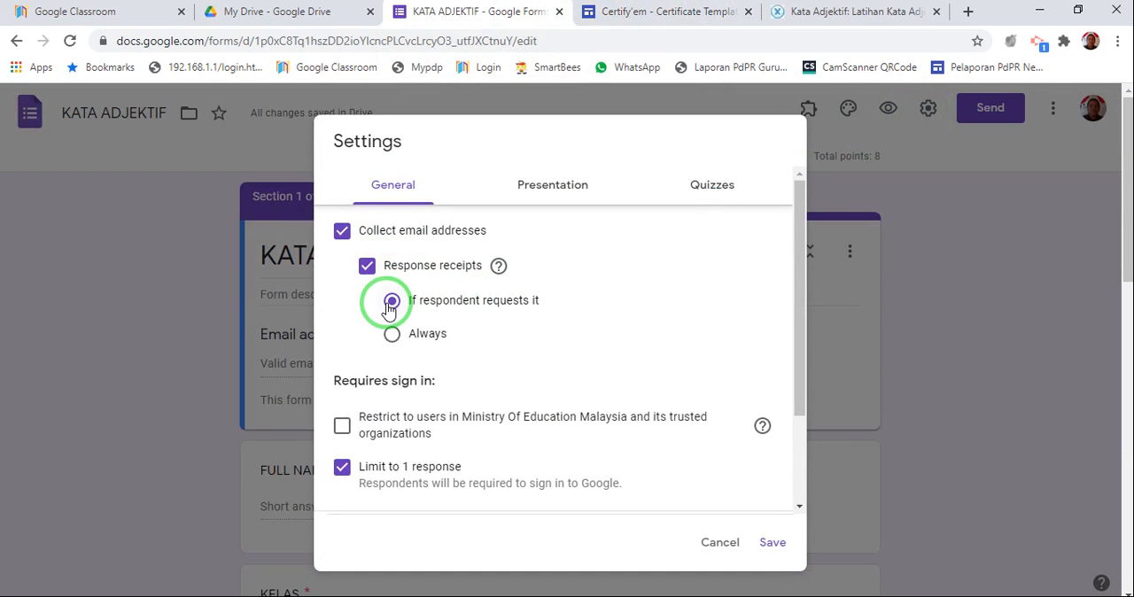
left_click(342, 232)
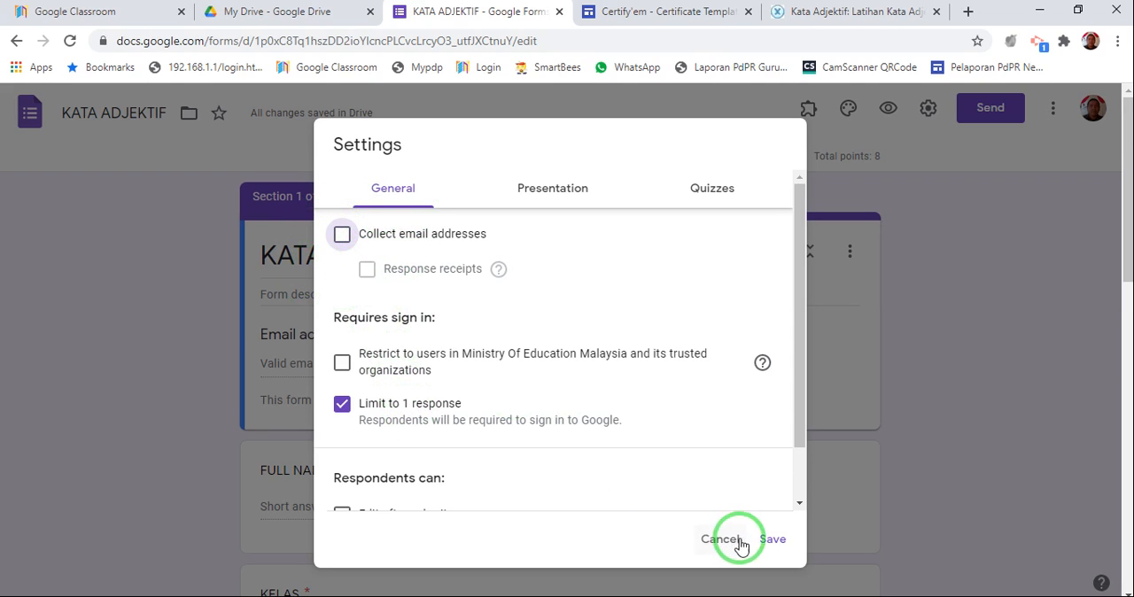
left_click(772, 539)
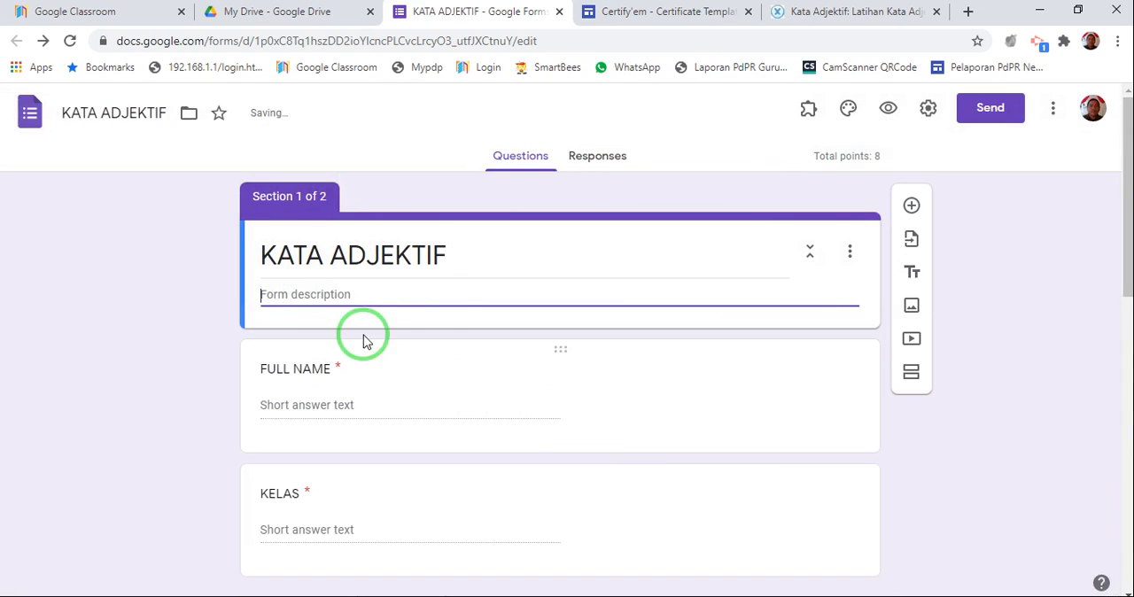
scroll(474, 414, "down", 1)
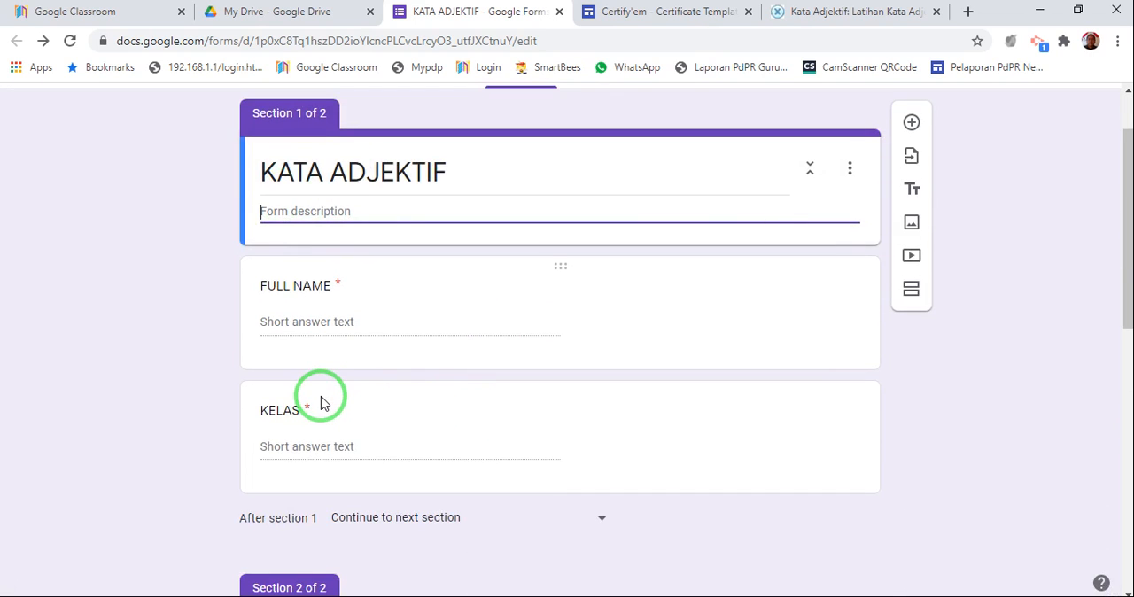
scroll(320, 399, "down", 2)
scroll(321, 400, "up", 2)
scroll(614, 392, "down", 4)
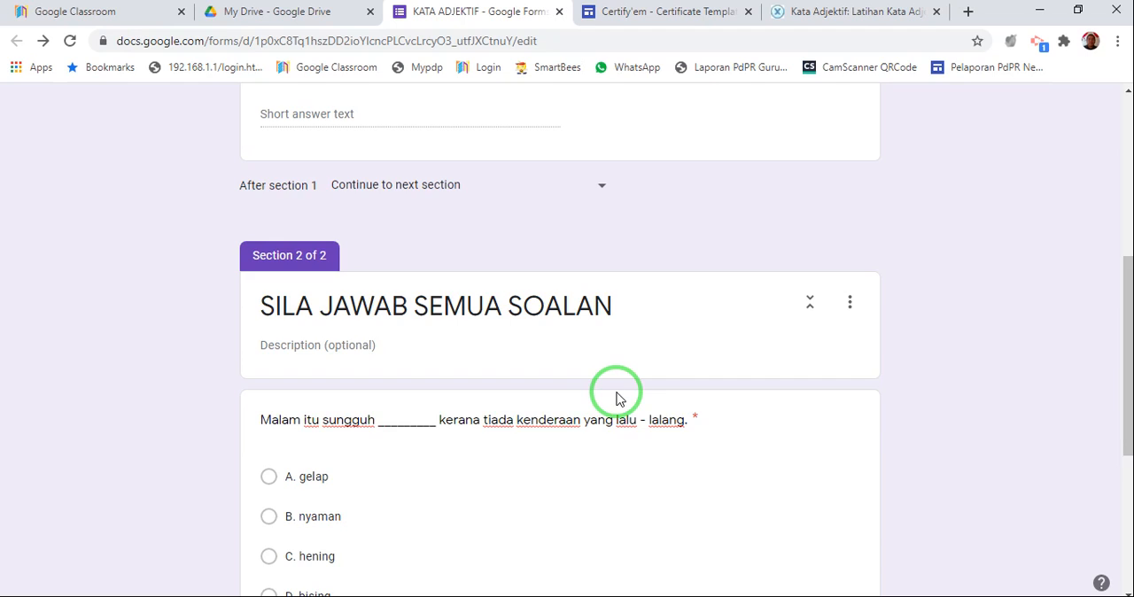
scroll(615, 393, "up", 5)
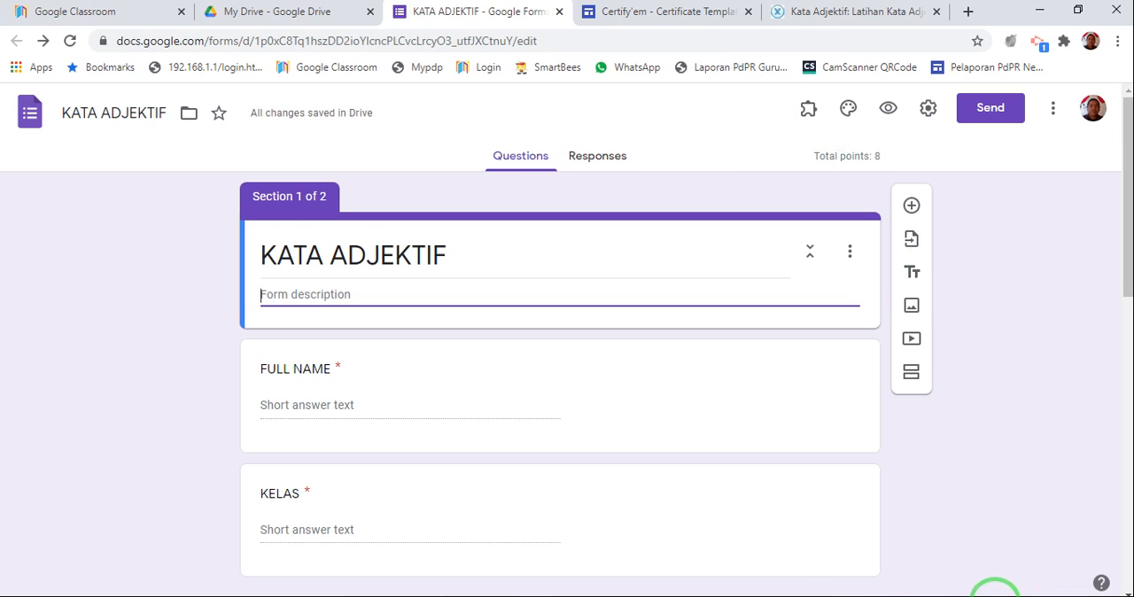
left_click(911, 596)
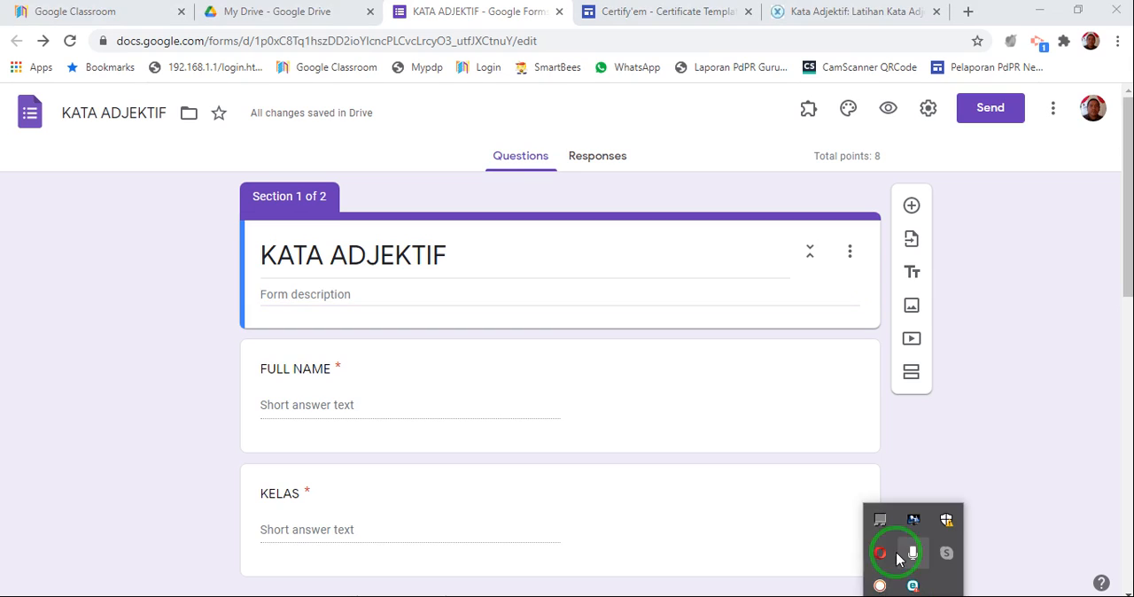
left_click(880, 585)
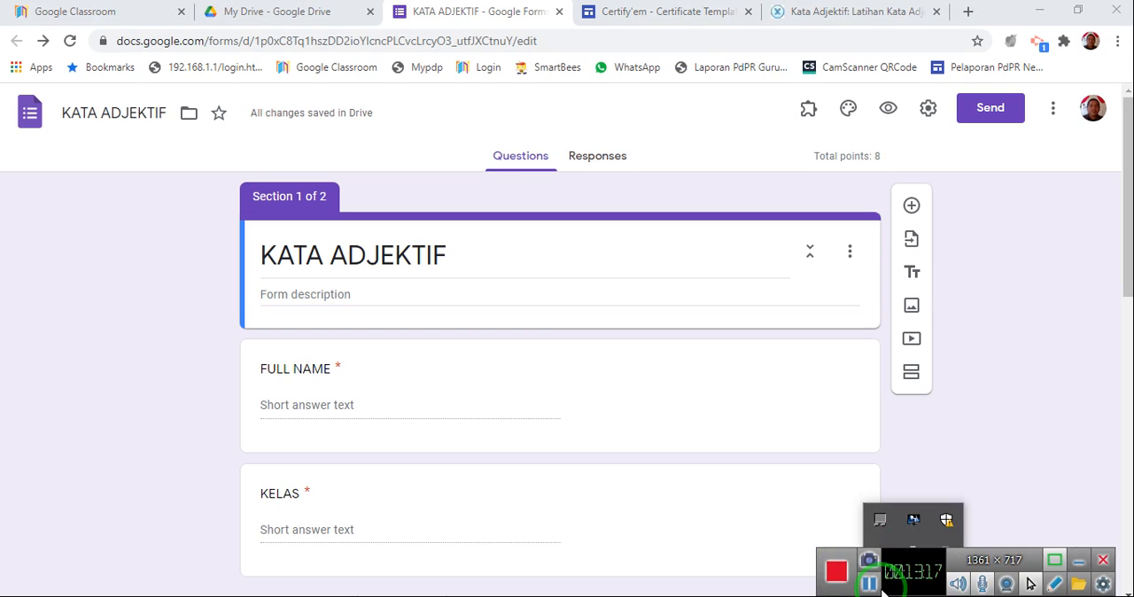